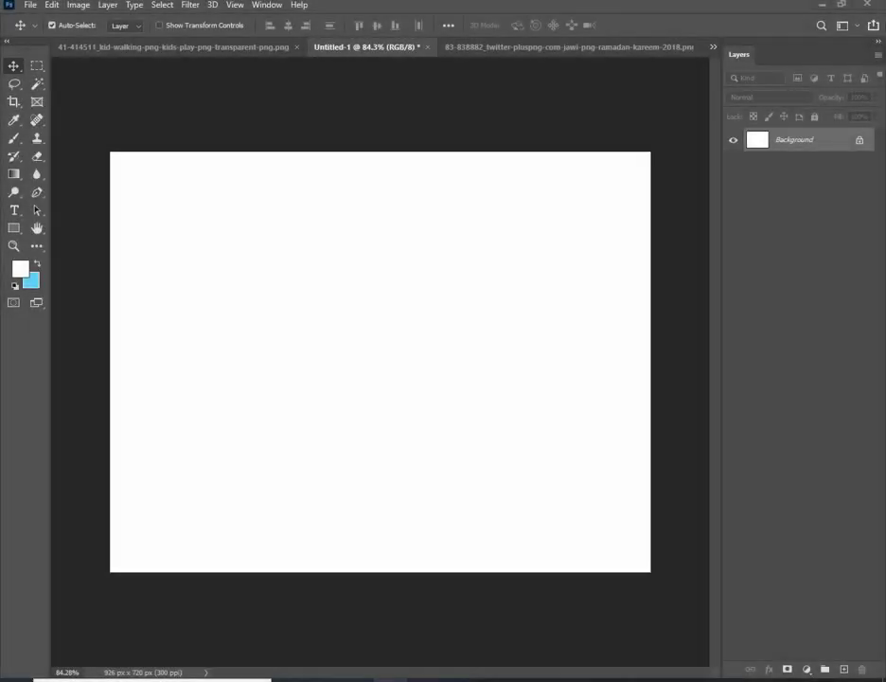
- Drag mosque png from the Downloads folder in File Explorer onto the blank poster canvas
key(super+e)
click(675, 132)
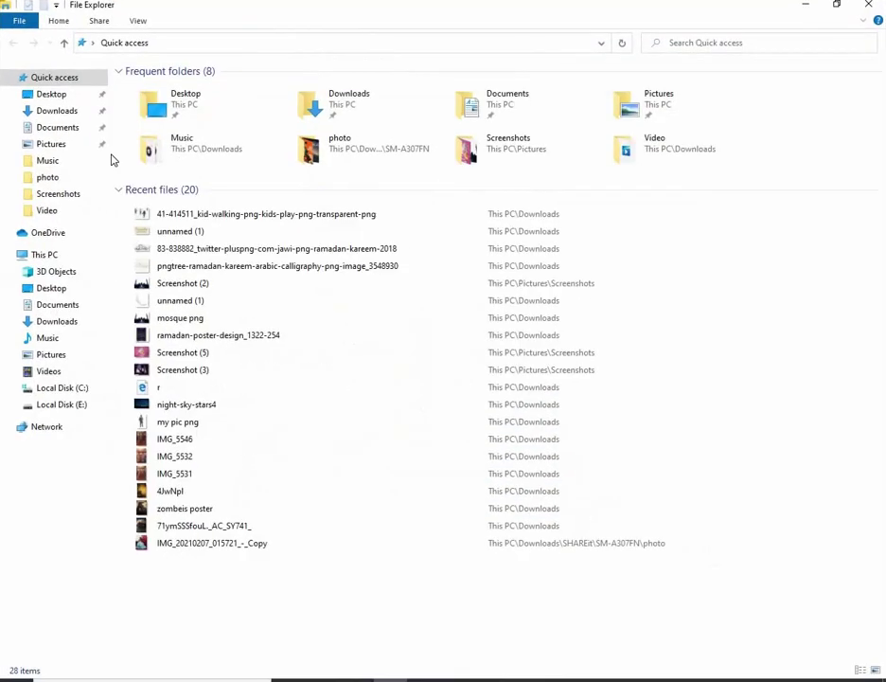
click(67, 113)
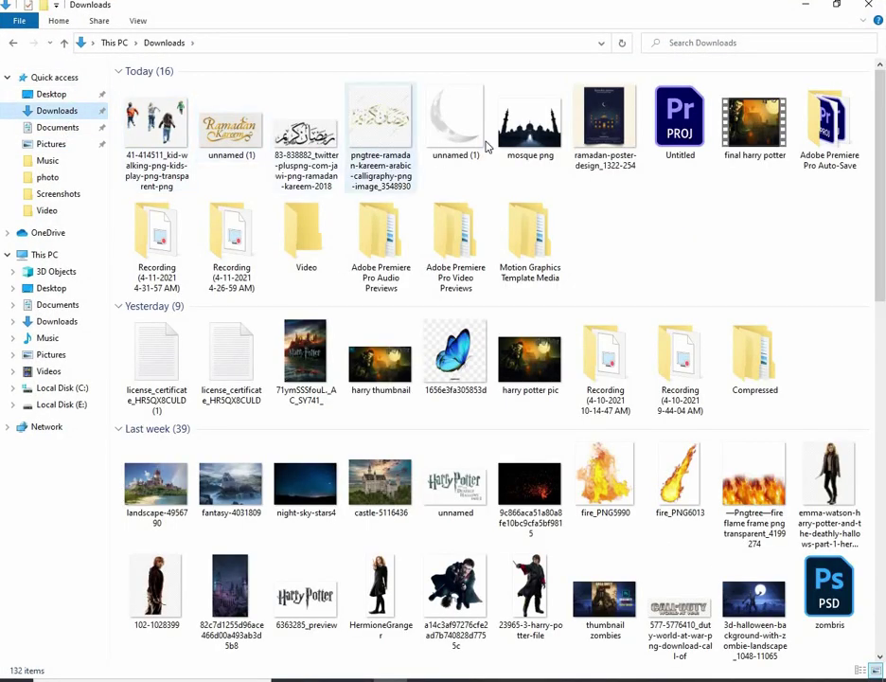
mouse_move(530, 118)
mouse_down()
mouse_move(429, 614)
mouse_move(377, 471)
mouse_up()
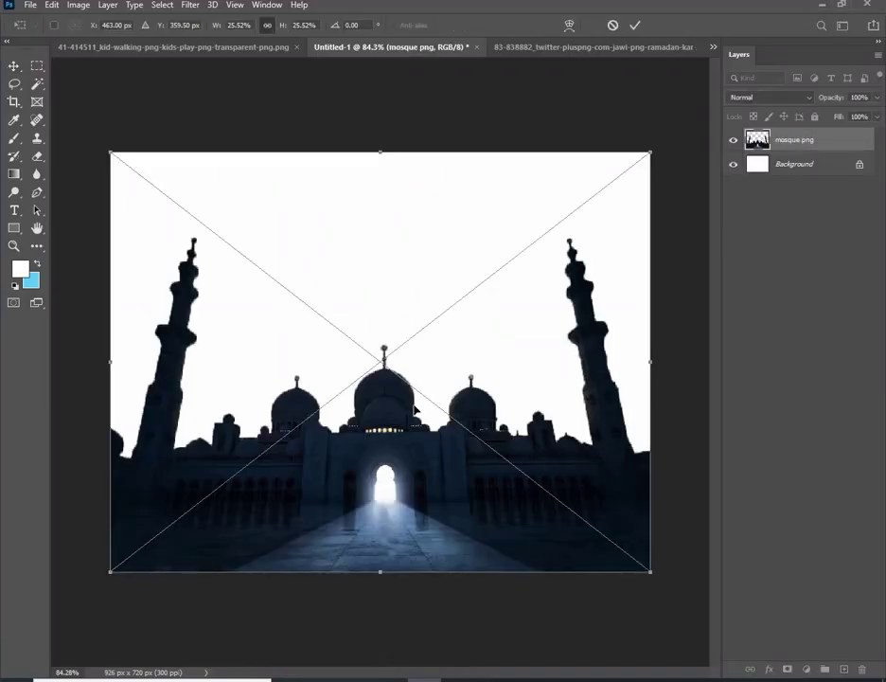
- Nudge the placed mosque image slightly lower and commit its placement
mouse_move(416, 391)
mouse_down()
mouse_move(414, 408)
mouse_move(415, 383)
mouse_up()
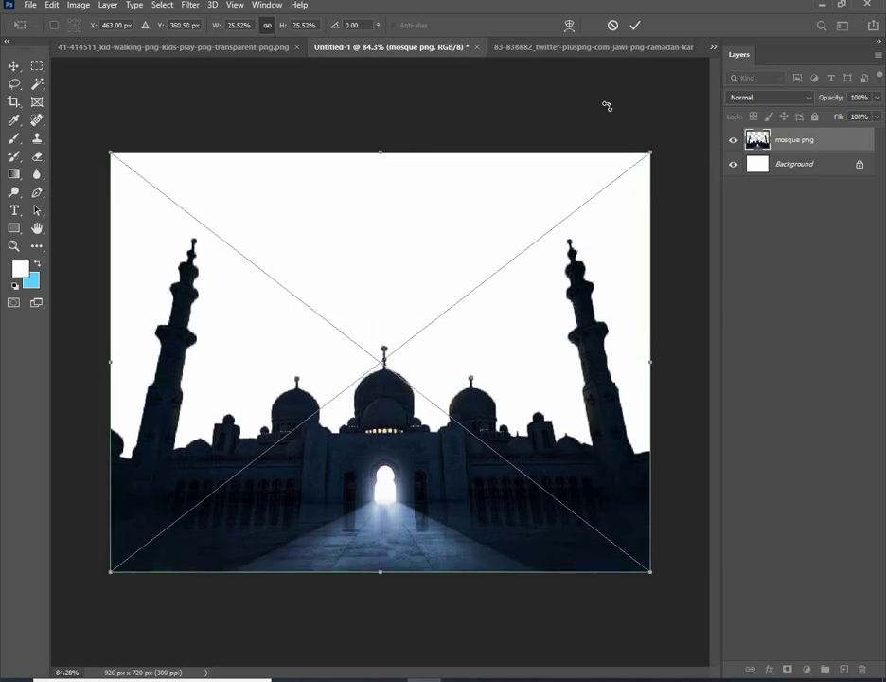
click(635, 25)
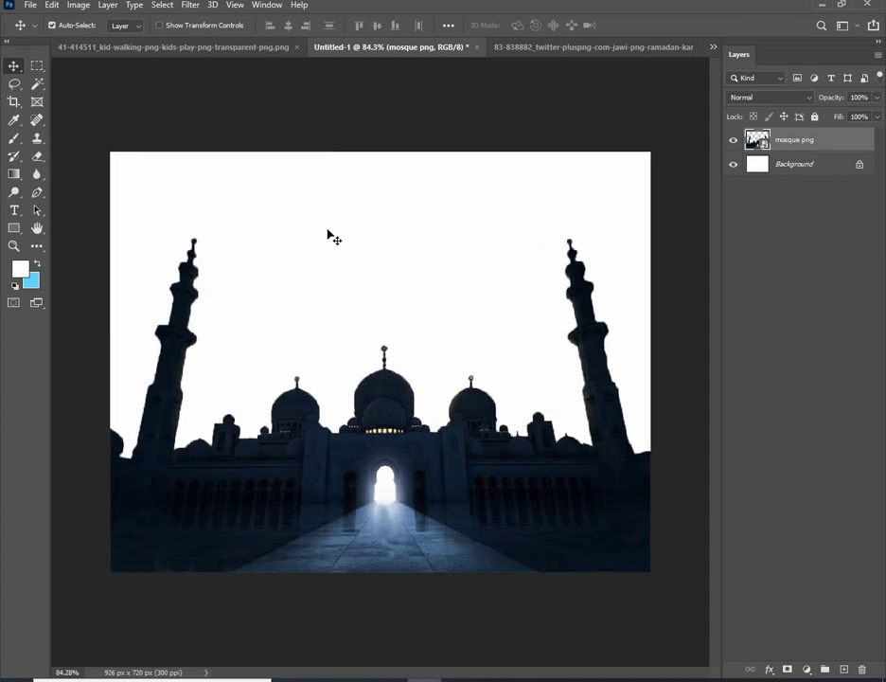
click(191, 6)
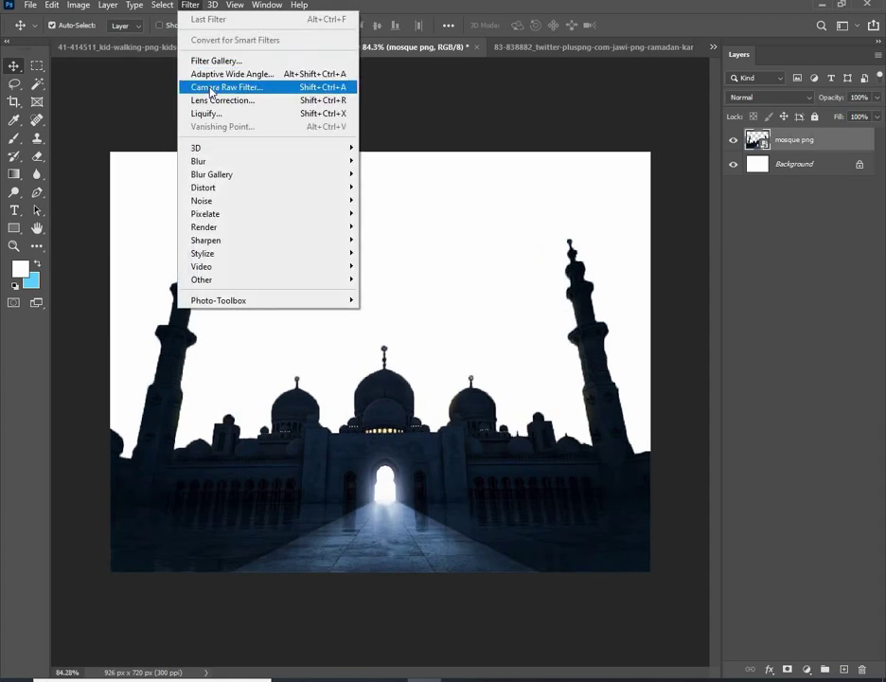
- Apply Camera Raw (Temperature -14, Contrast +9, Blacks +22, Clarity +10), then drop in night-sky-stars4
click(201, 86)
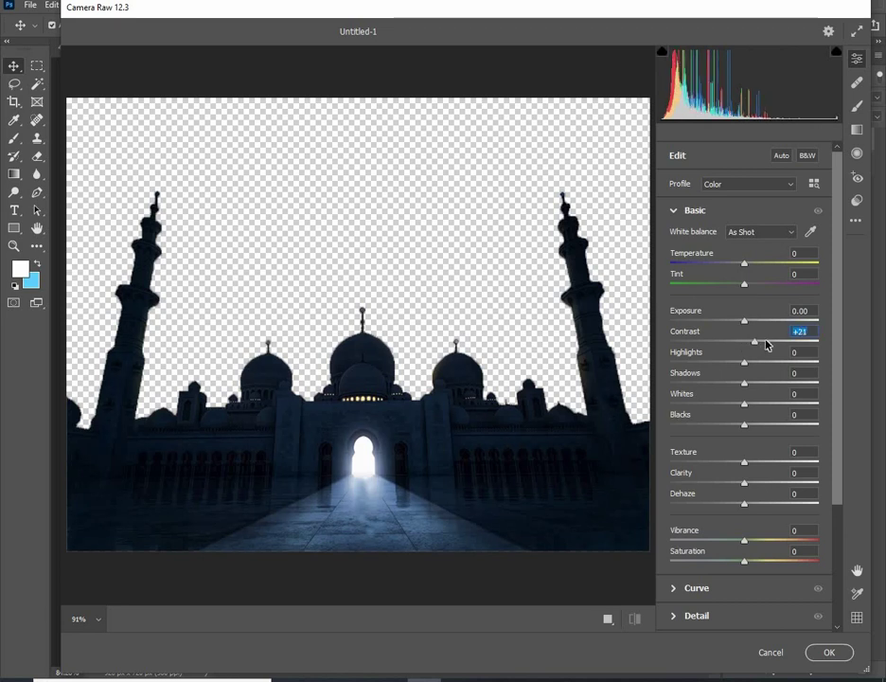
drag(748, 345, 752, 342)
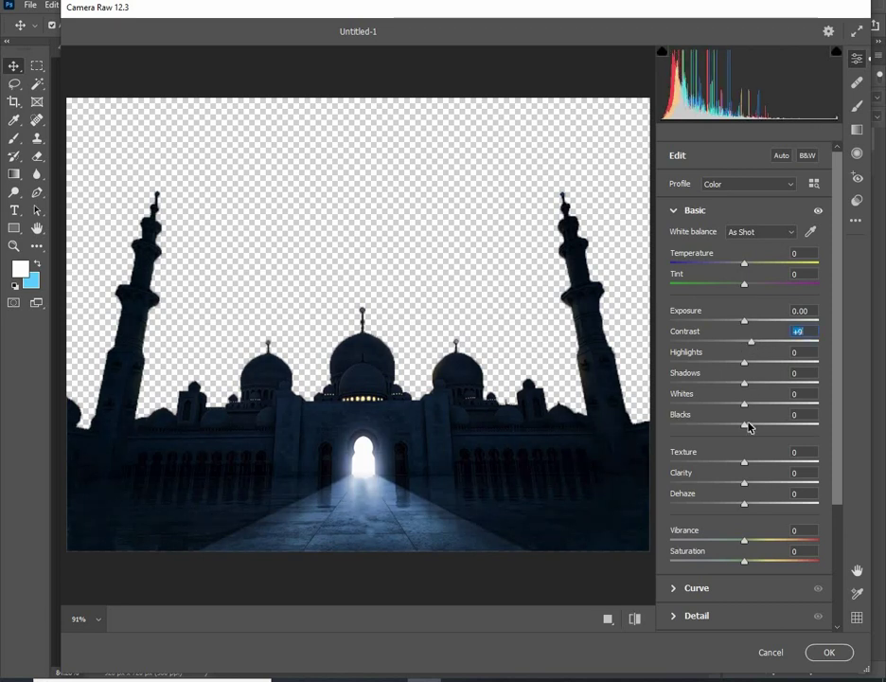
drag(747, 427, 760, 429)
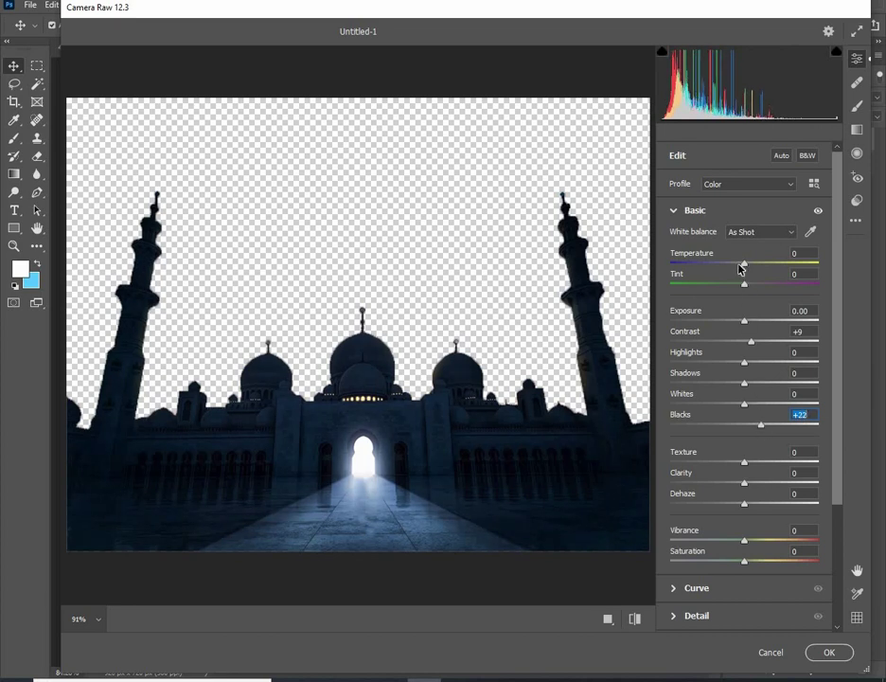
click(734, 264)
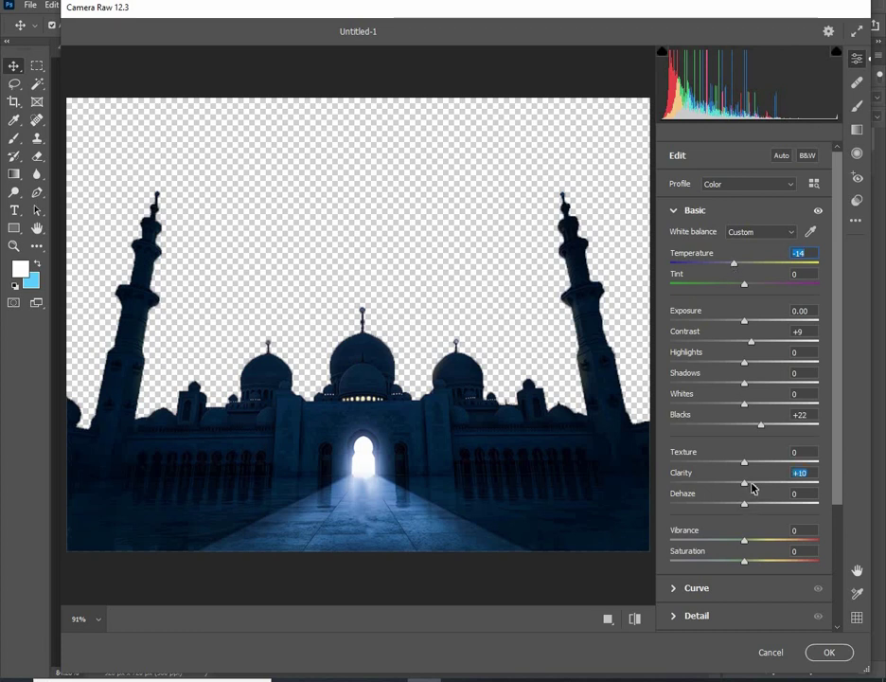
click(825, 652)
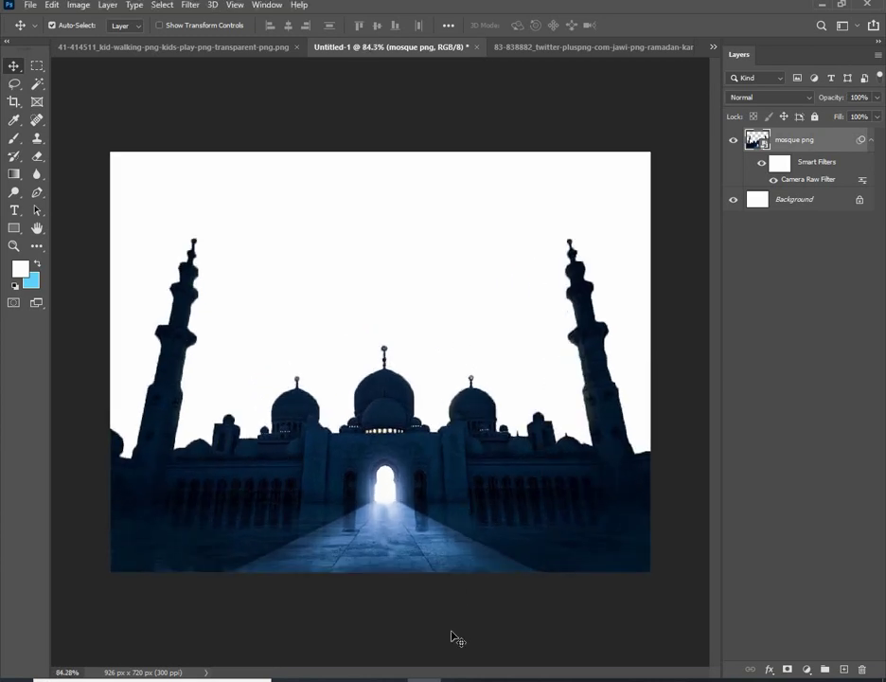
key(alt+Tab)
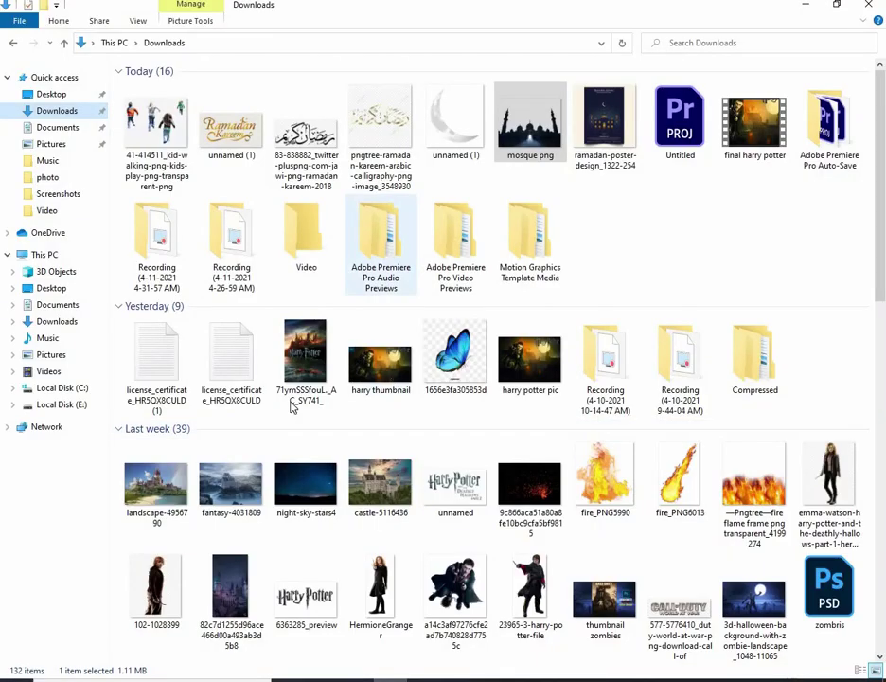
mouse_move(305, 483)
mouse_down()
mouse_move(443, 668)
mouse_move(419, 524)
mouse_move(391, 497)
mouse_move(382, 571)
mouse_up()
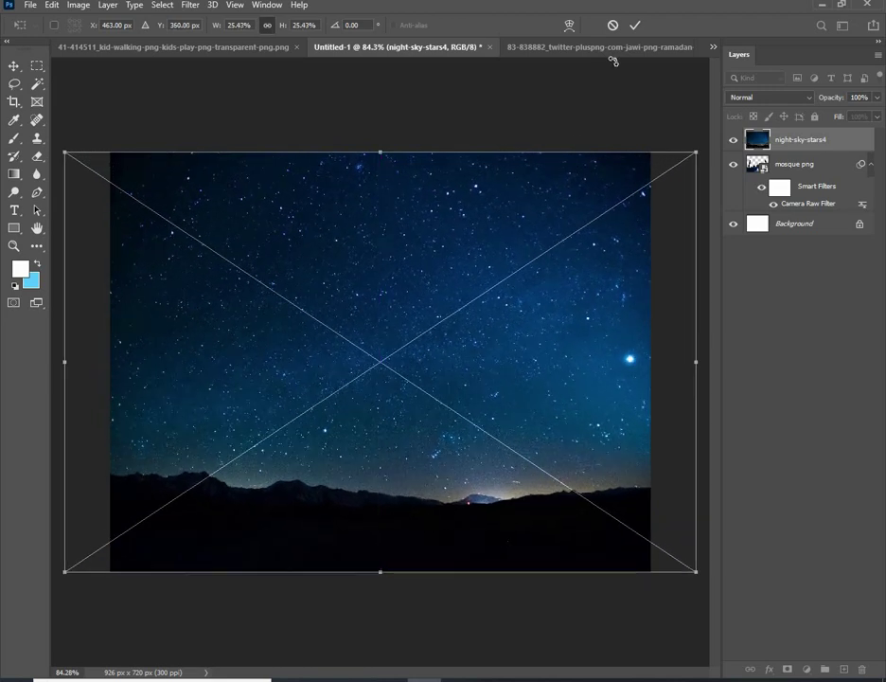
- Commit the enlarged sky, move it beneath mosque png and toggle its visibility to compare
click(635, 26)
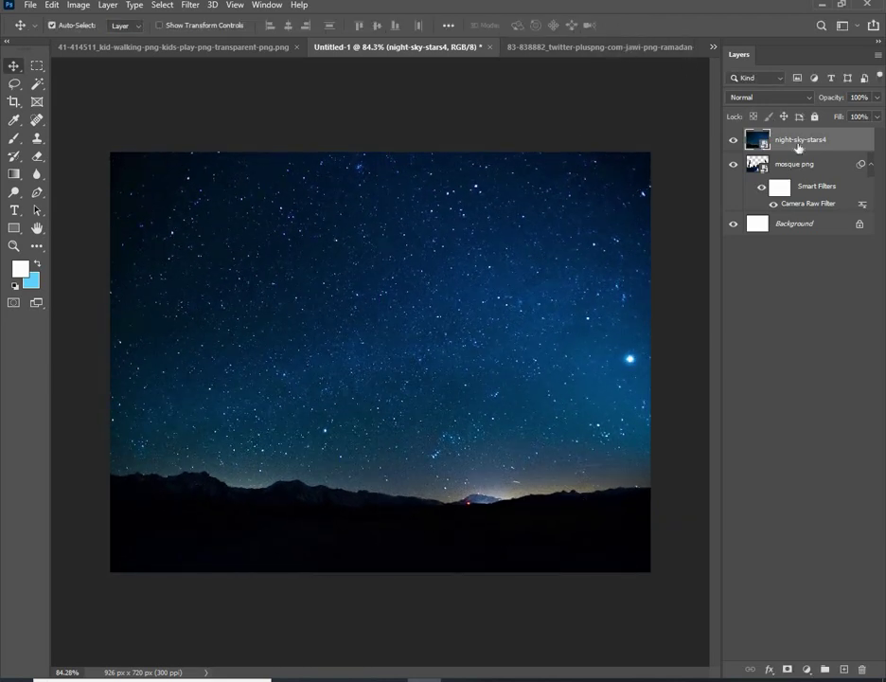
drag(799, 147, 782, 212)
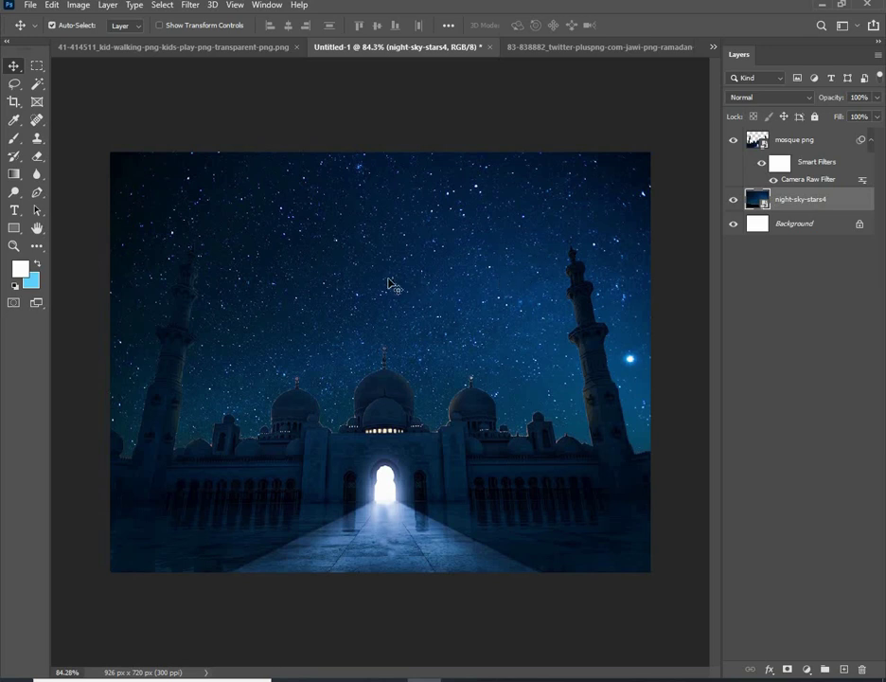
scroll(392, 282, down, 1)
scroll(392, 282, up, 1)
scroll(510, 267, up, 1)
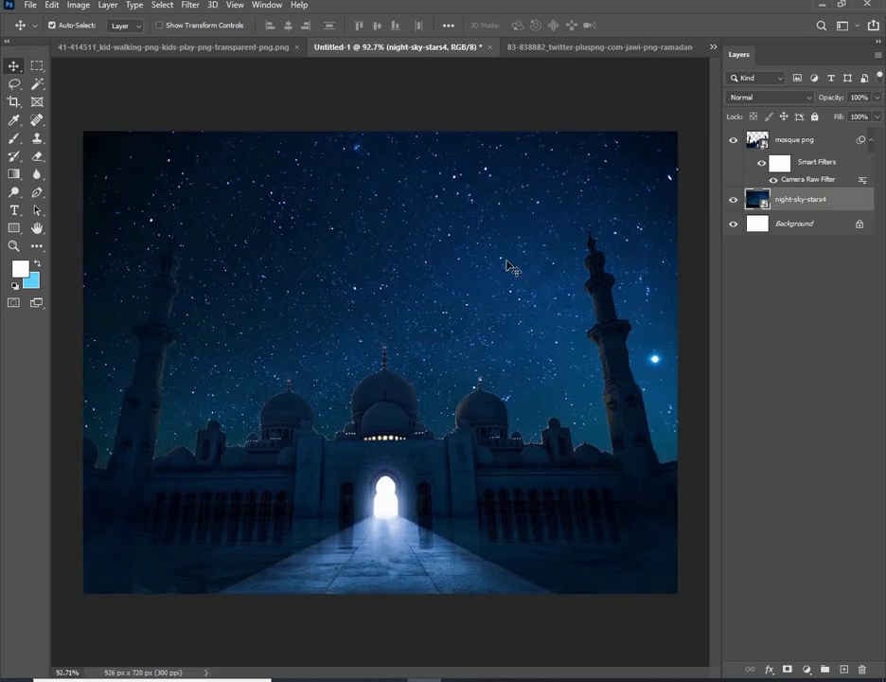
scroll(510, 267, down, 1)
click(733, 200)
click(733, 200)
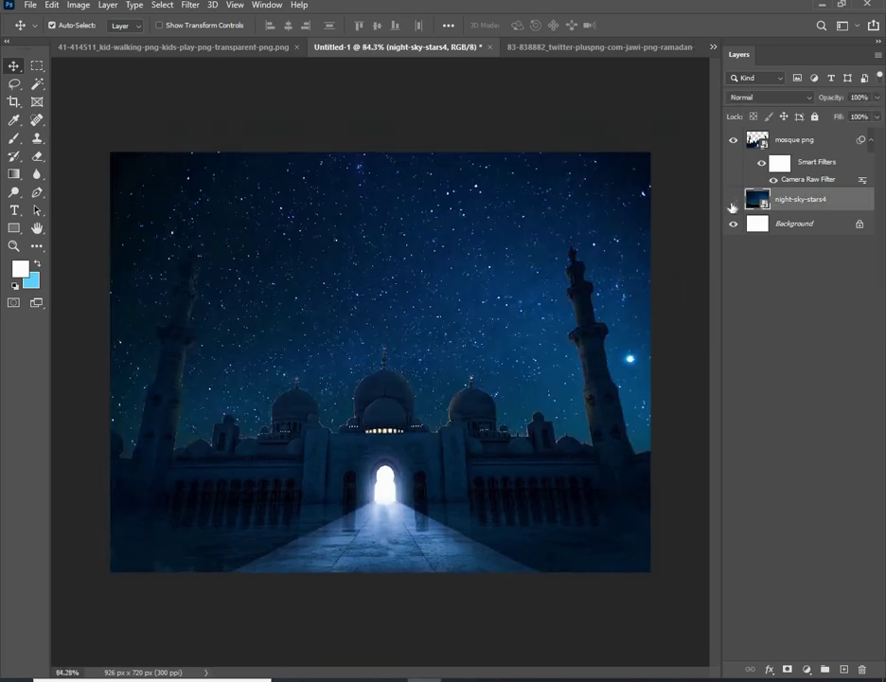
click(733, 200)
click(733, 200)
- Add a new empty Layer 1 above the night sky
scroll(445, 333, up, 1)
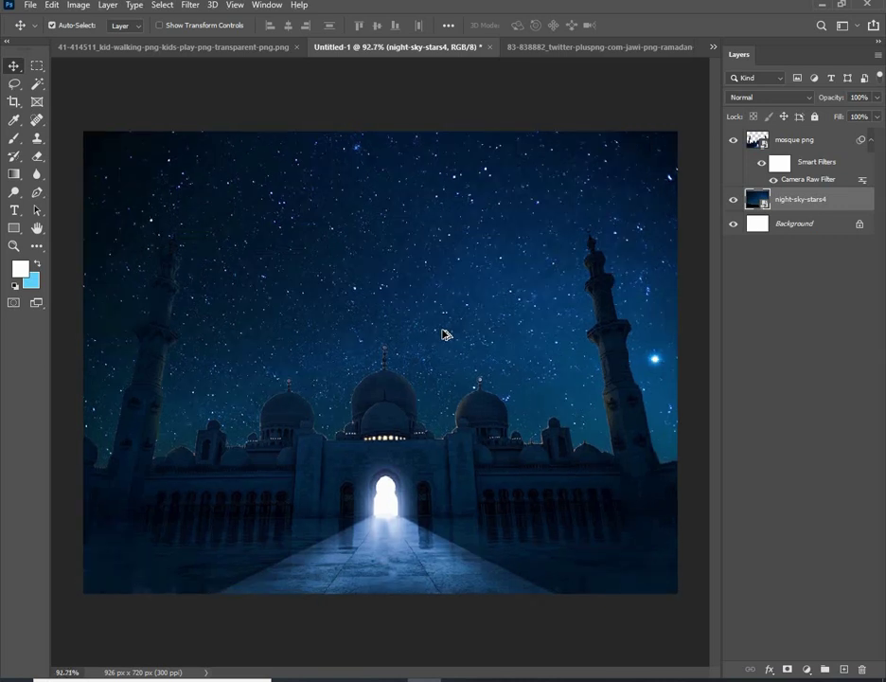
scroll(445, 334, down, 1)
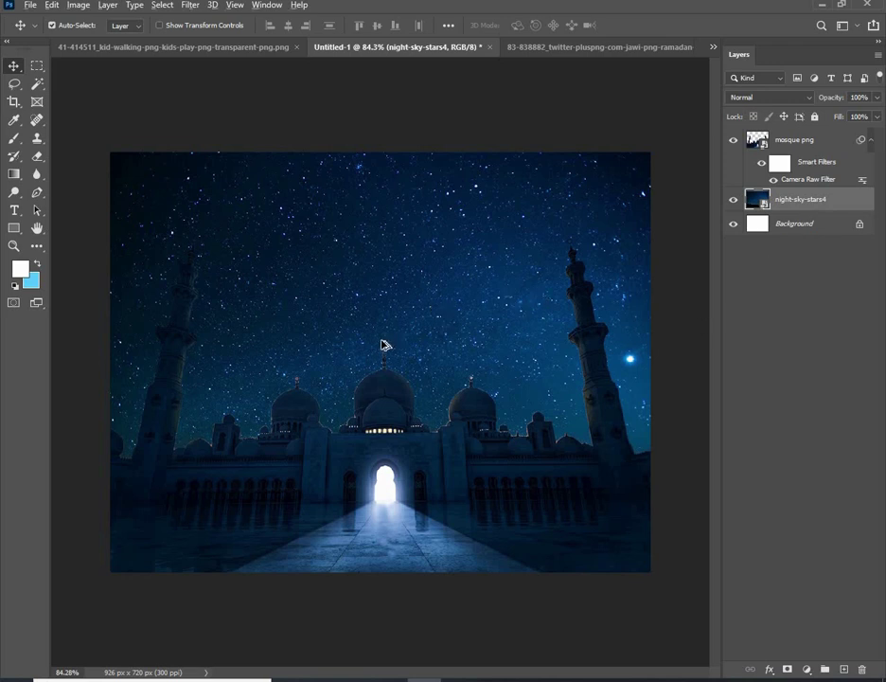
scroll(384, 345, down, 1)
scroll(384, 345, up, 1)
click(843, 670)
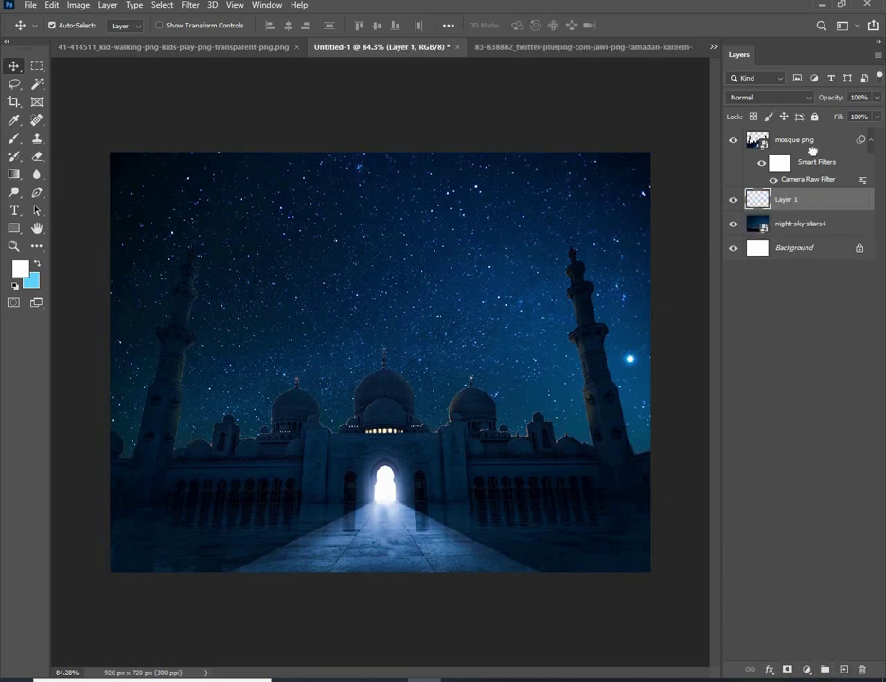
- Move Layer 1 to the top and set the brush foreground colour to orange d67f02
drag(812, 152, 806, 131)
click(15, 137)
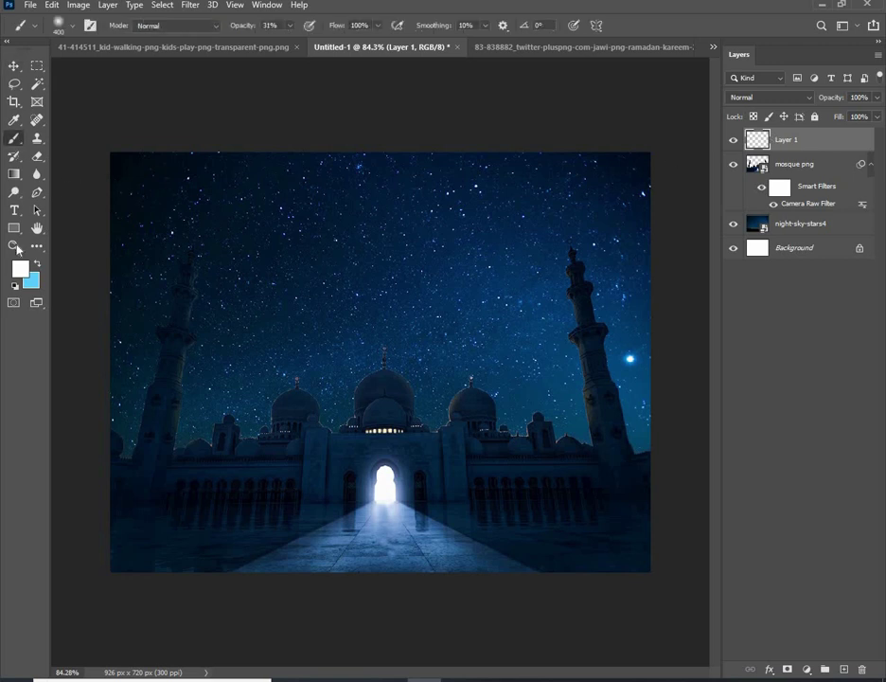
click(20, 269)
drag(277, 393, 426, 227)
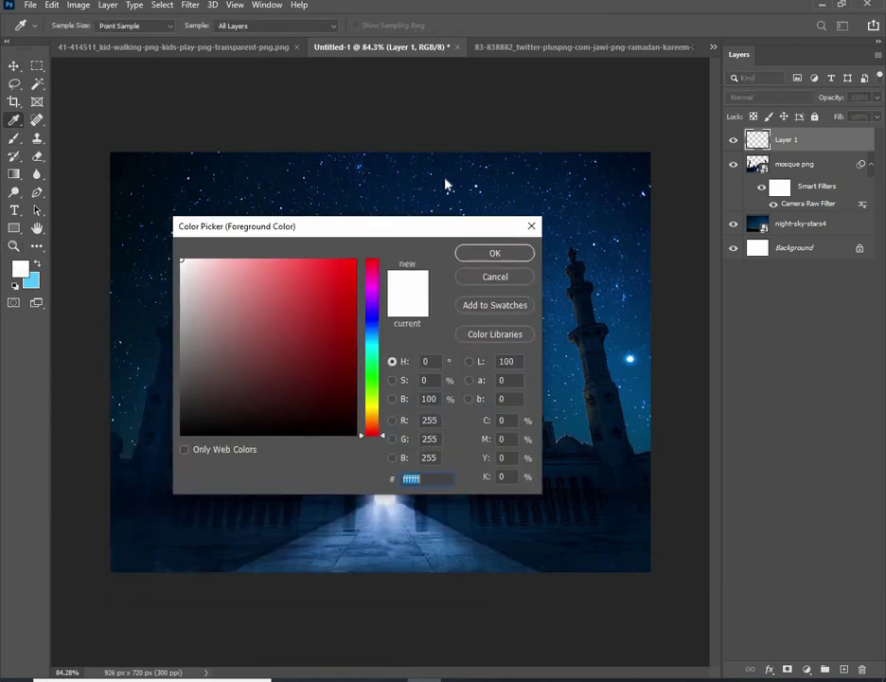
drag(447, 185, 447, 177)
drag(390, 351, 390, 369)
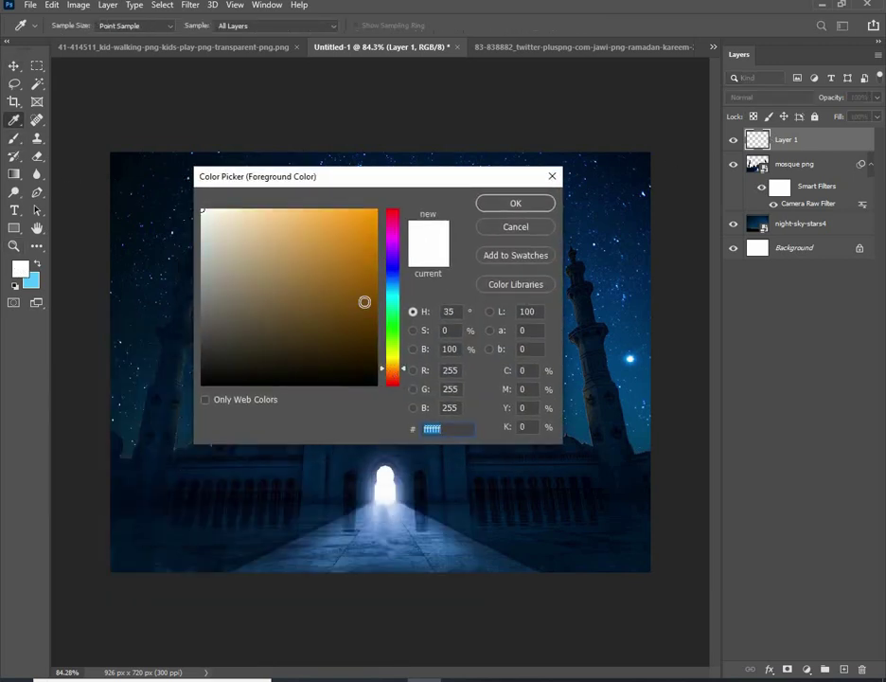
click(376, 237)
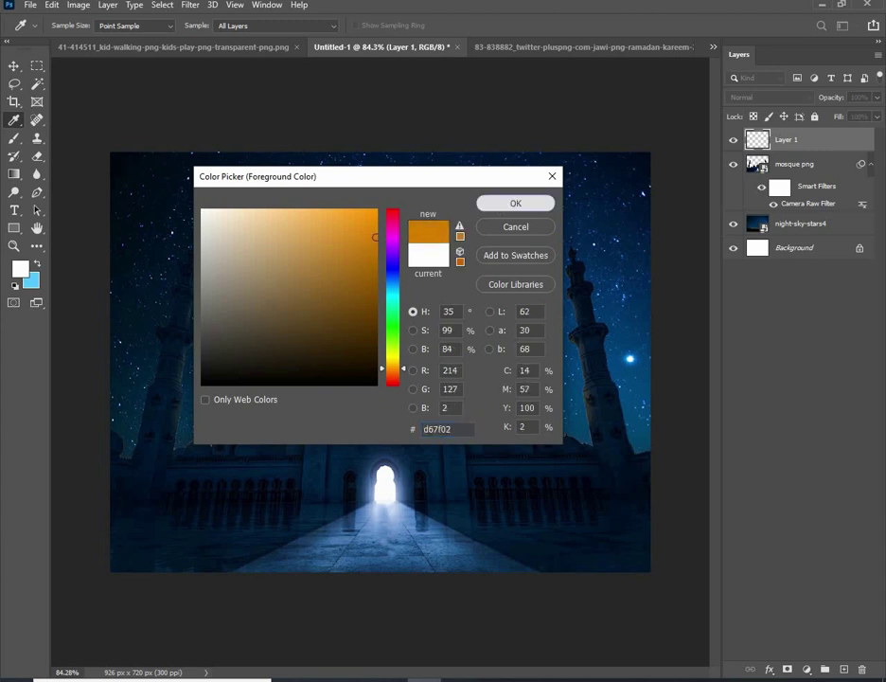
click(515, 203)
- Set Layer 1 to Overlay blending and select the night-sky-stars4 layer
click(784, 98)
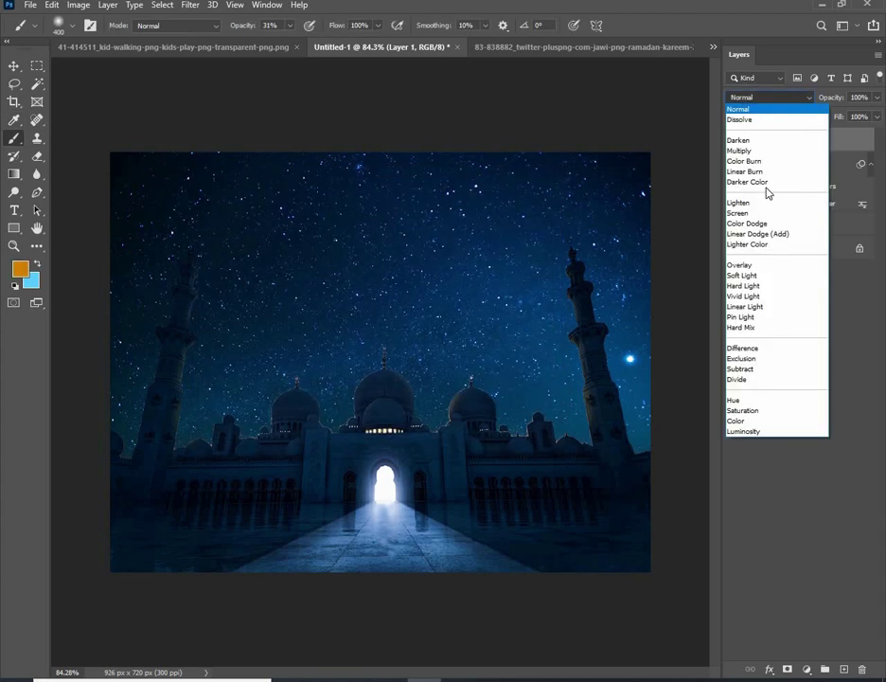
click(741, 265)
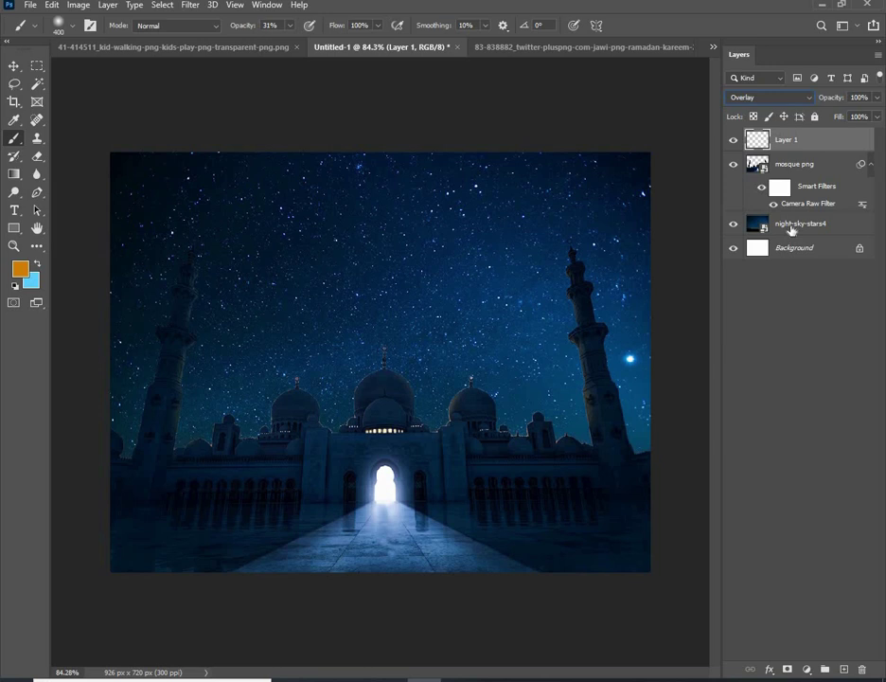
click(792, 230)
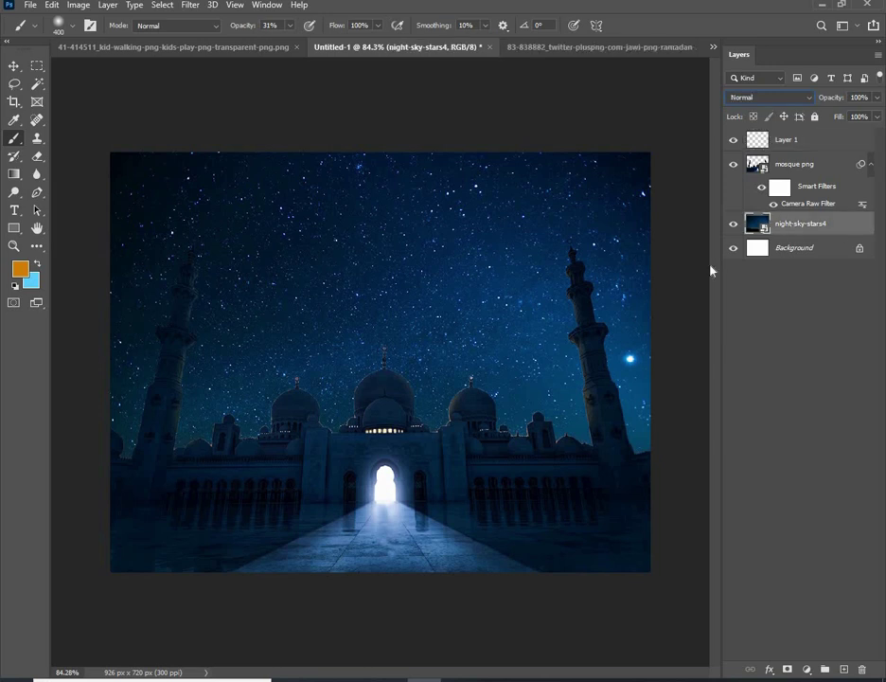
- Rasterize the sky and brush an orange glow above the mosque, undoing the left-minaret stroke
click(458, 432)
click(424, 267)
drag(530, 398, 227, 397)
drag(237, 280, 473, 284)
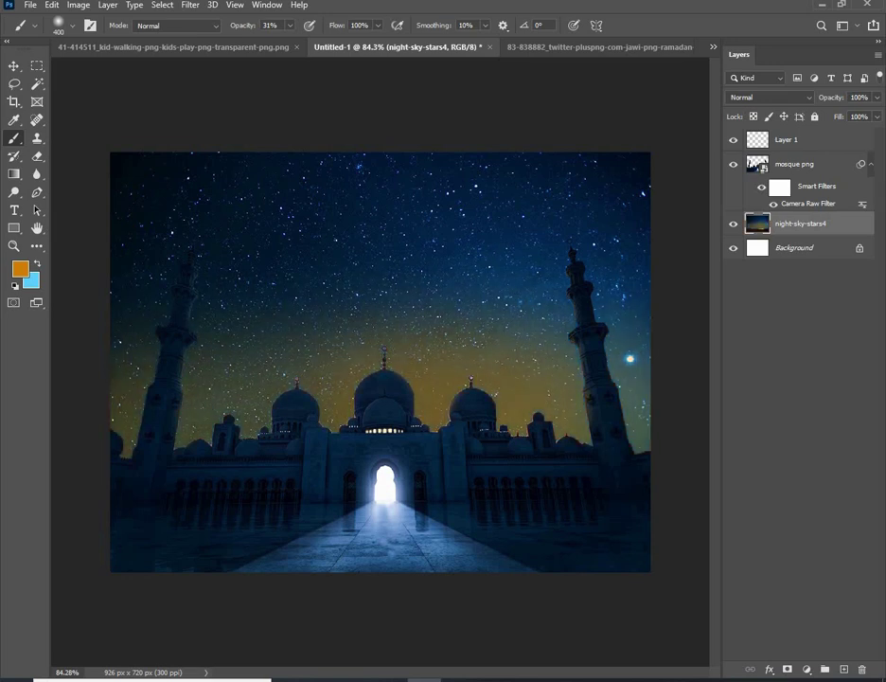
drag(251, 280, 132, 280)
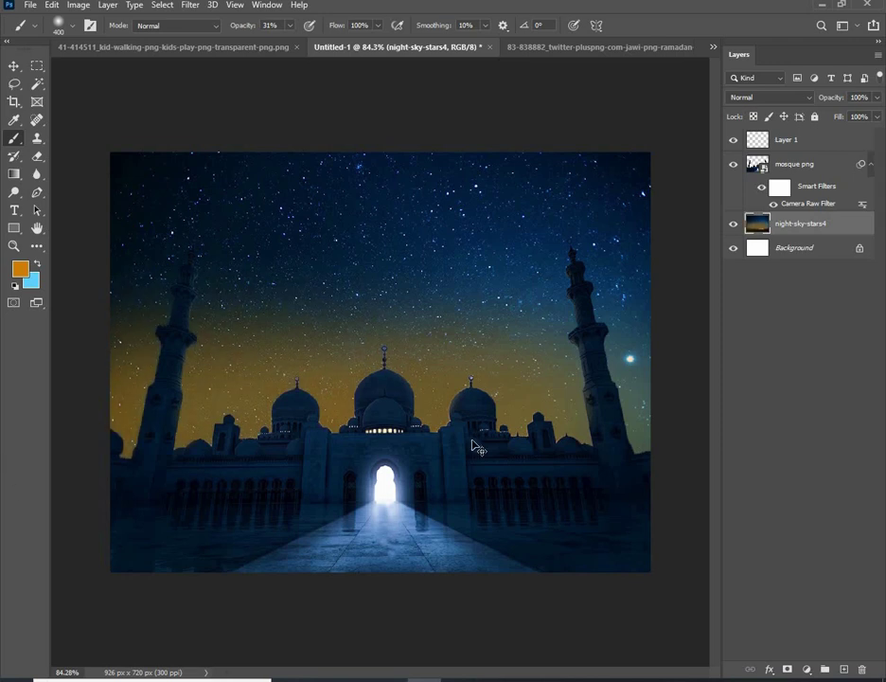
key(ctrl+z)
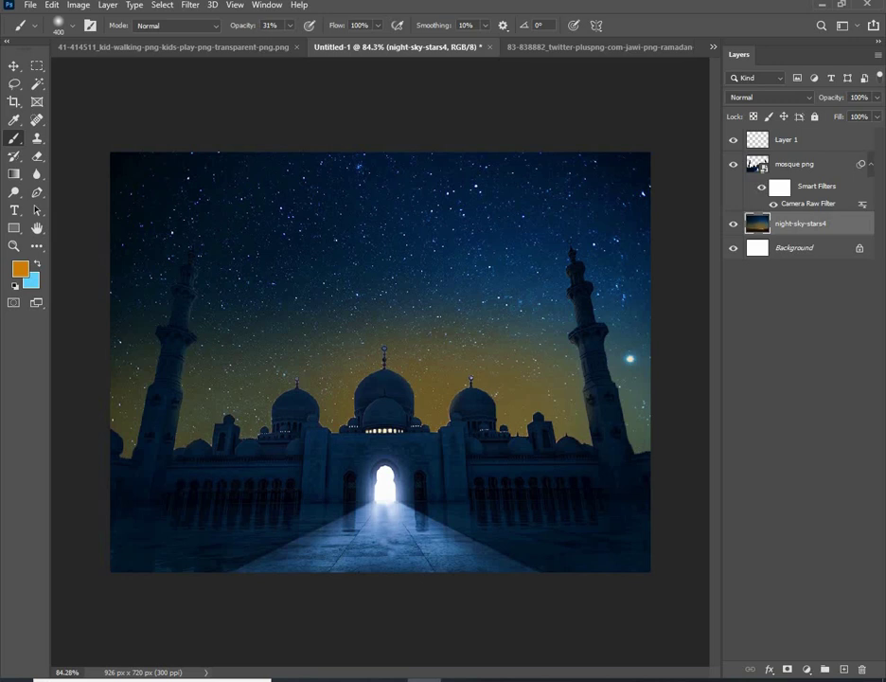
- Lower the brush opacity slightly and switch to the Move tool
click(290, 27)
drag(278, 52, 275, 52)
click(12, 65)
alt+scroll(335, 322, down, 1)
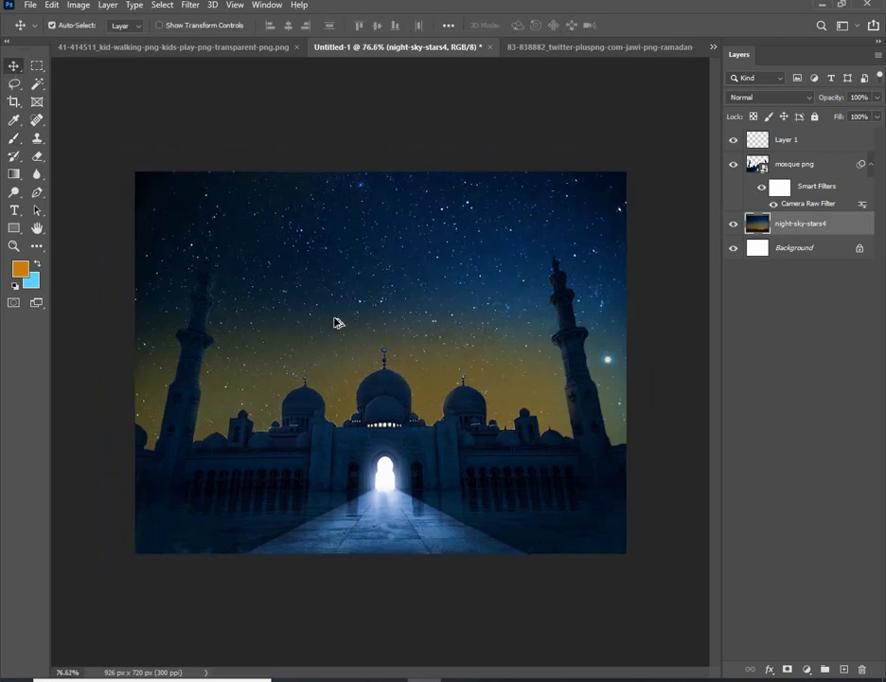
alt+scroll(336, 322, up, 1)
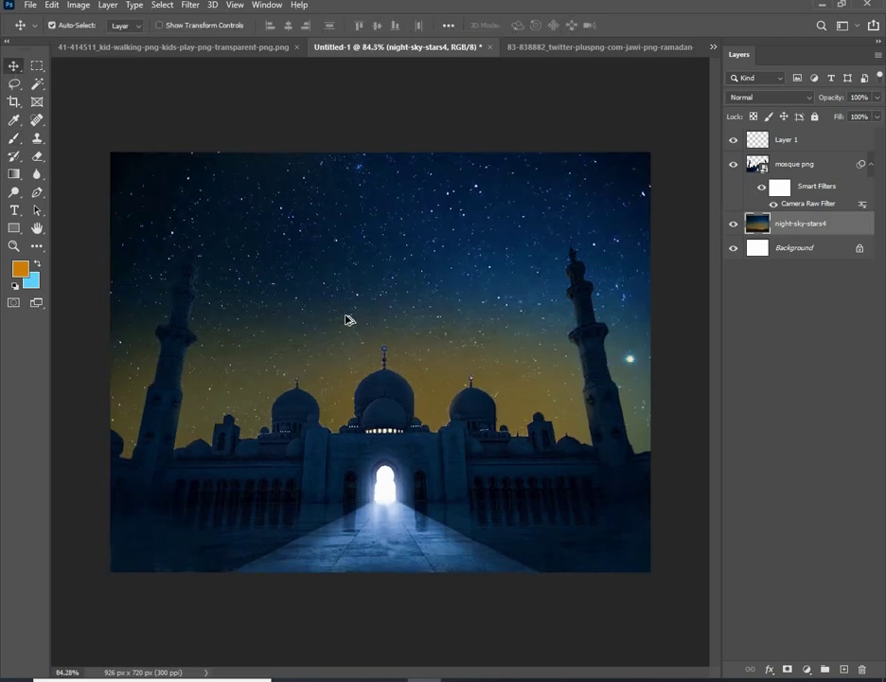
alt+scroll(362, 313, down, 1)
alt+scroll(362, 312, up, 1)
- Try the Magic Wand on the sky by the finial and dismiss the smart-object error
click(531, 533)
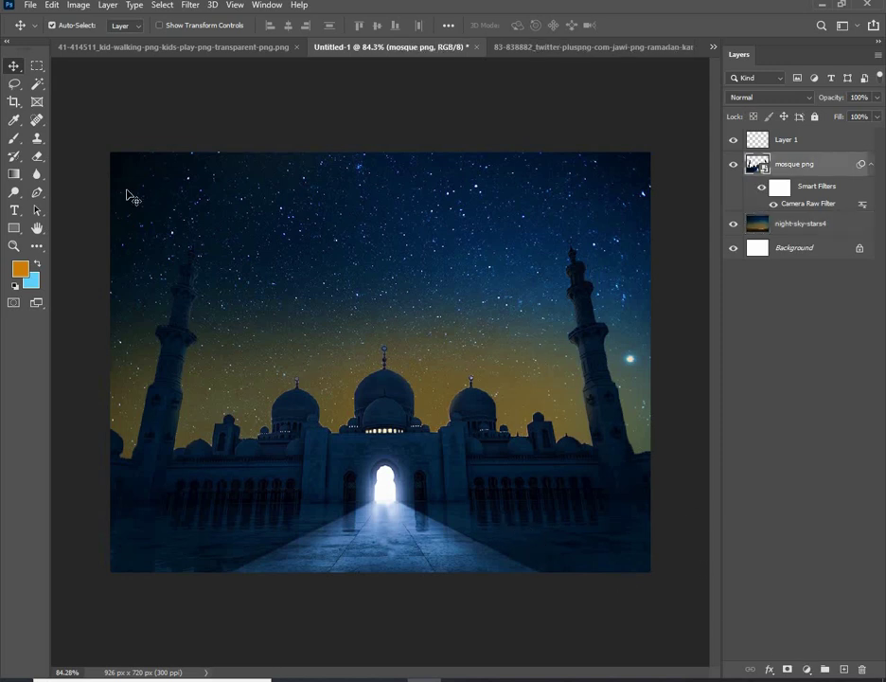
click(38, 85)
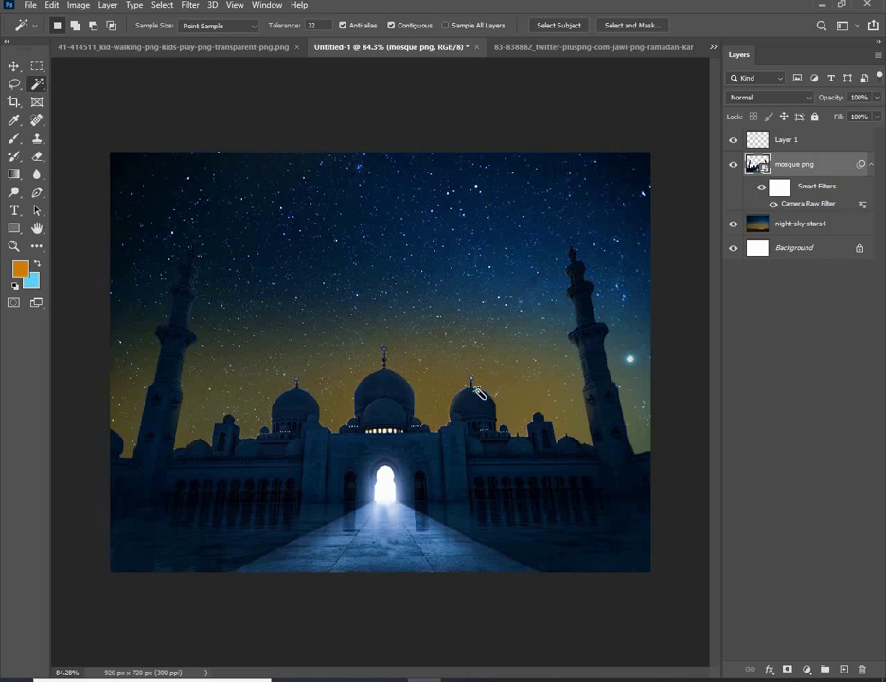
scroll(479, 388, up, 3)
scroll(479, 388, up, 3)
scroll(481, 386, up, 3)
scroll(481, 388, up, 2)
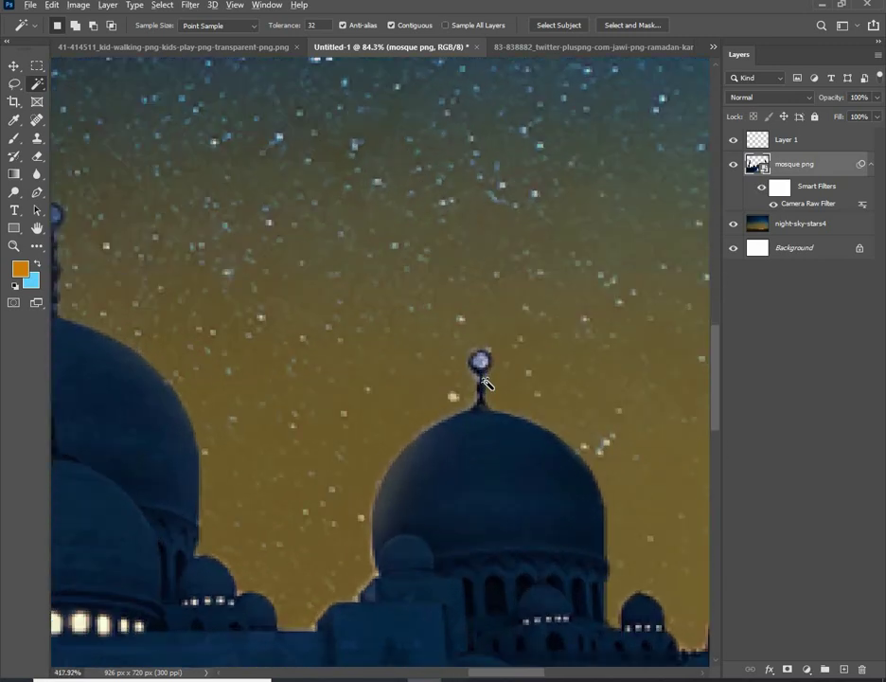
scroll(481, 402, up, 1)
drag(481, 405, 481, 537)
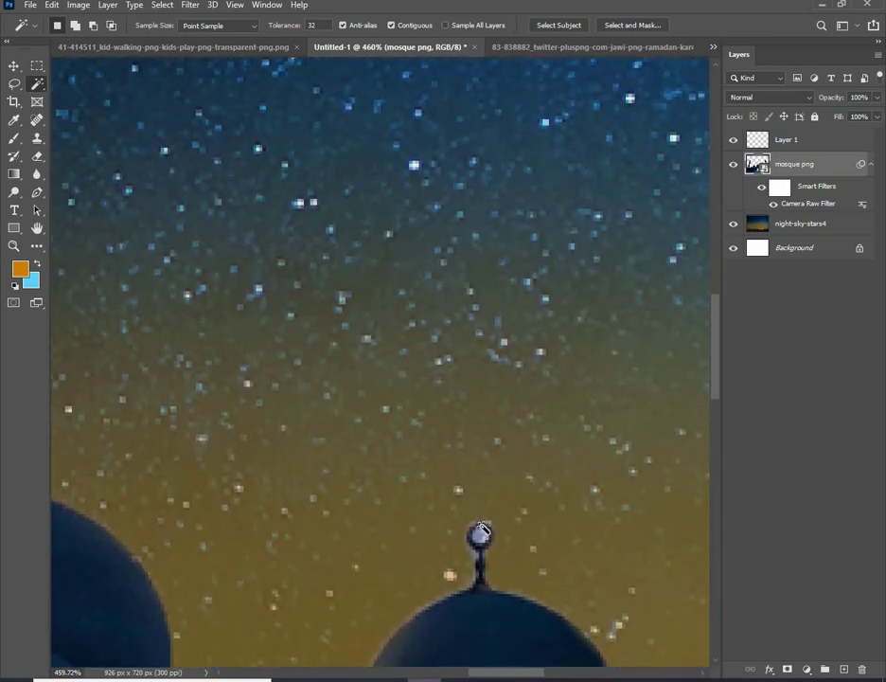
drag(459, 361, 420, 122)
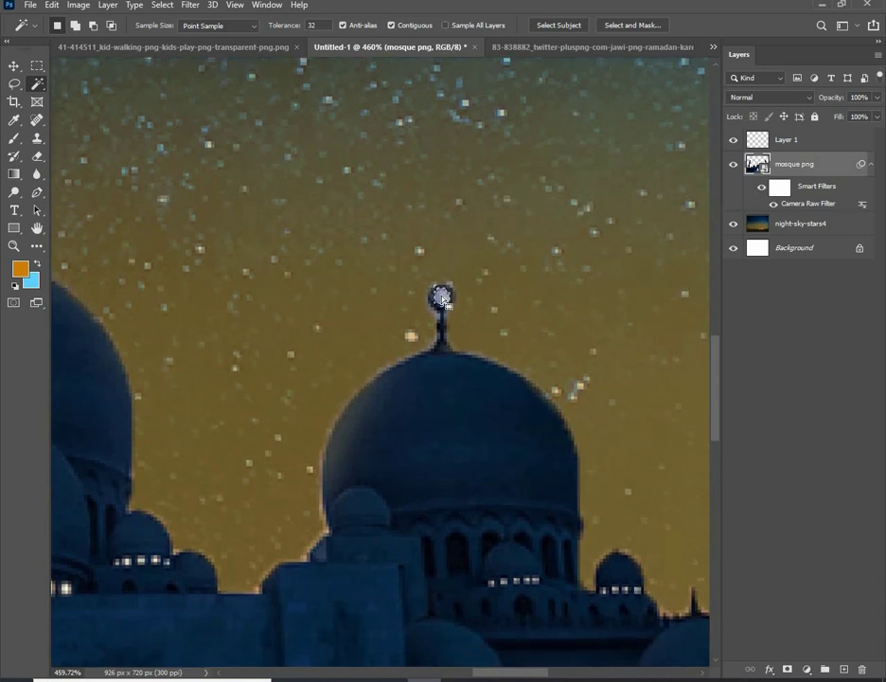
click(442, 296)
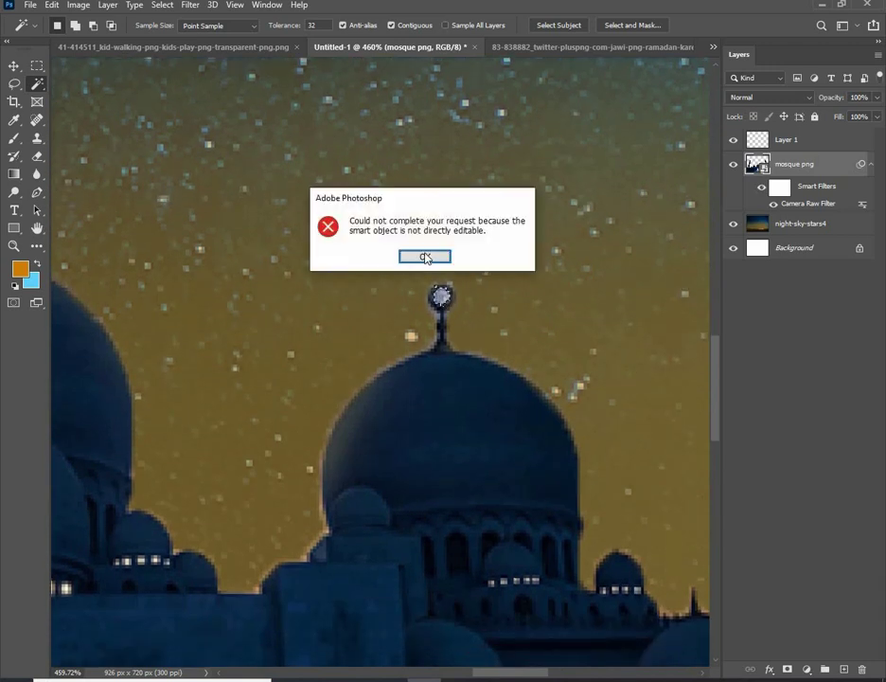
click(422, 255)
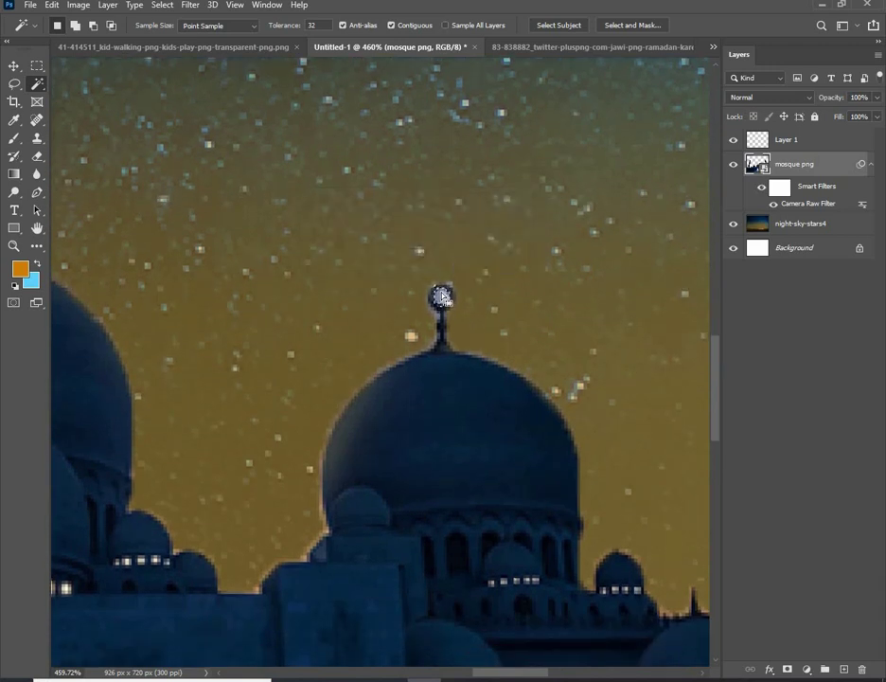
- Switch to the Eraser and rasterize the mosque png layer
key(e)
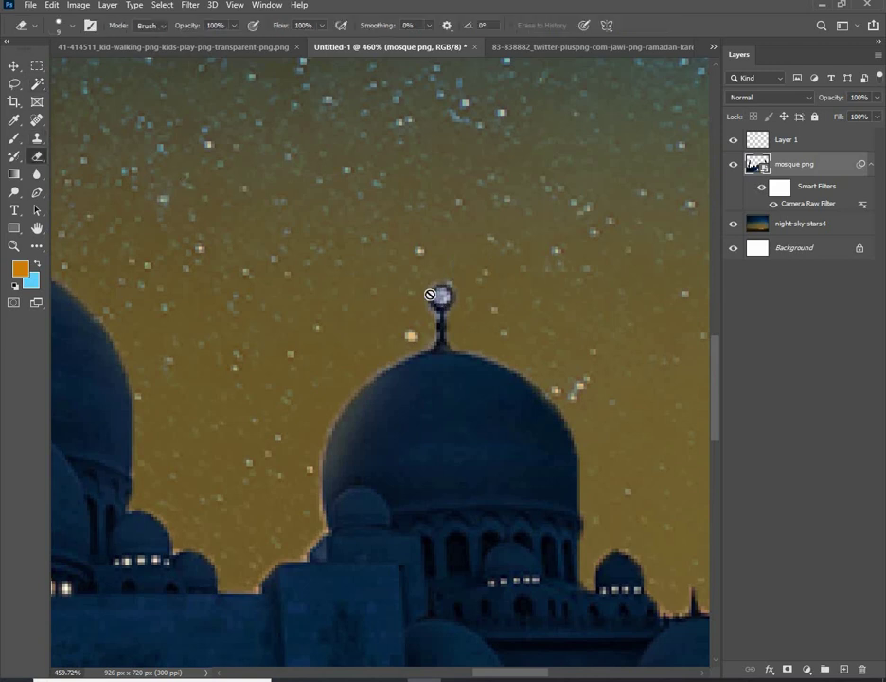
click(443, 296)
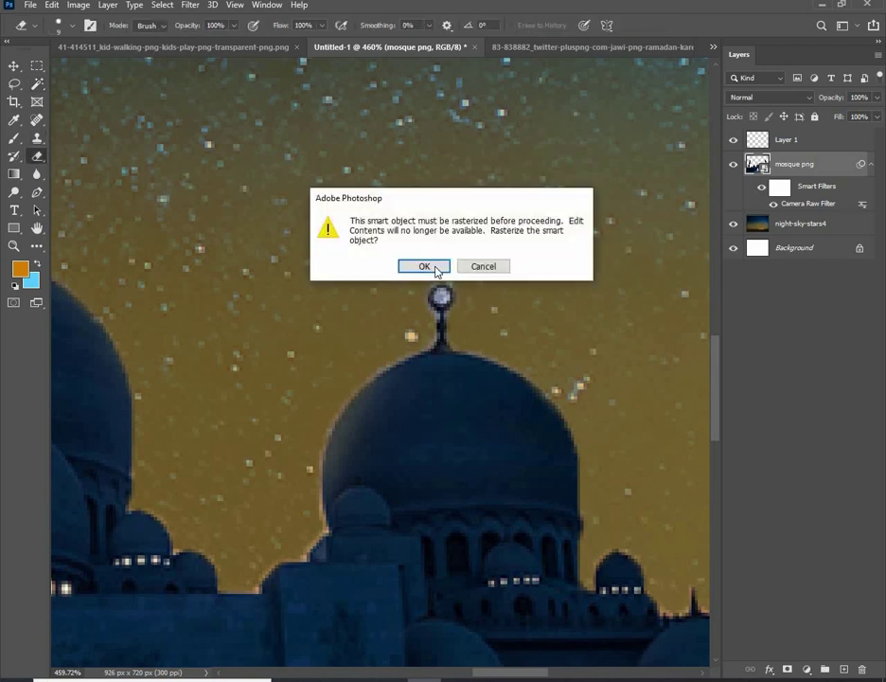
click(423, 265)
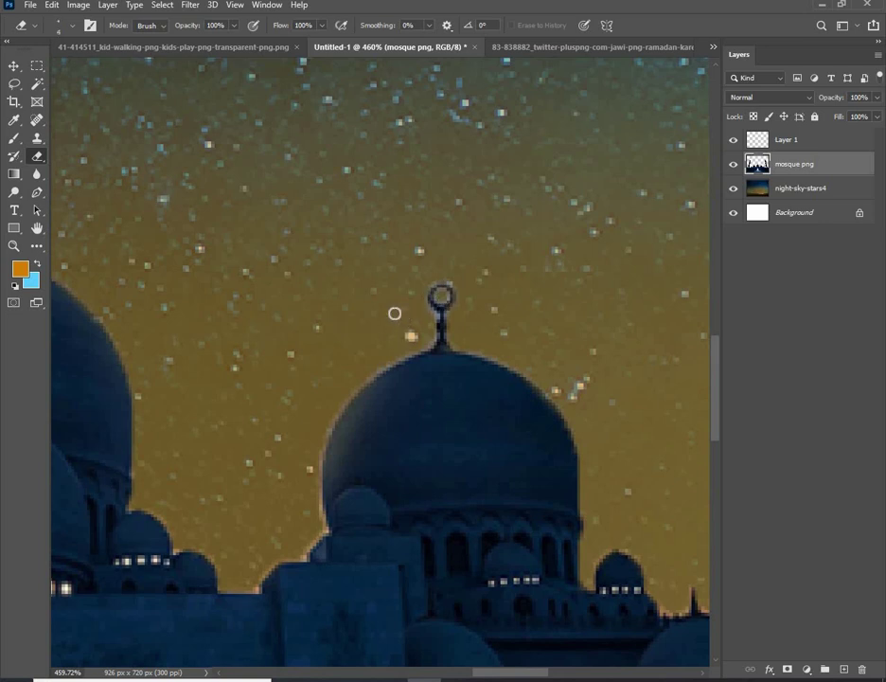
- Zoom in and erase the purple-pink tip of the dome's finial
scroll(395, 312, down, 2)
scroll(626, 411, left, 3)
scroll(427, 278, up, 1)
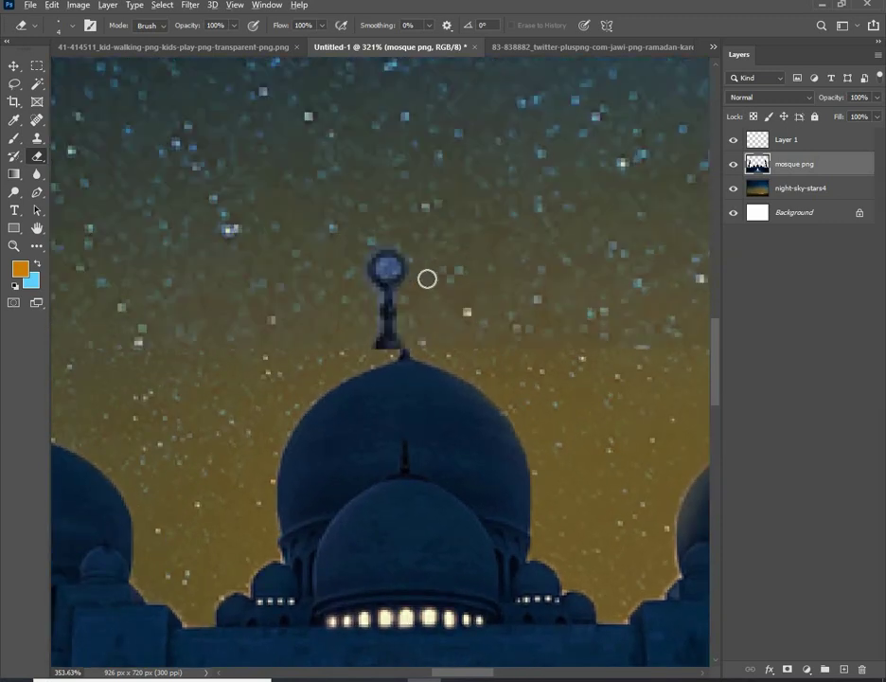
scroll(383, 269, up, 3)
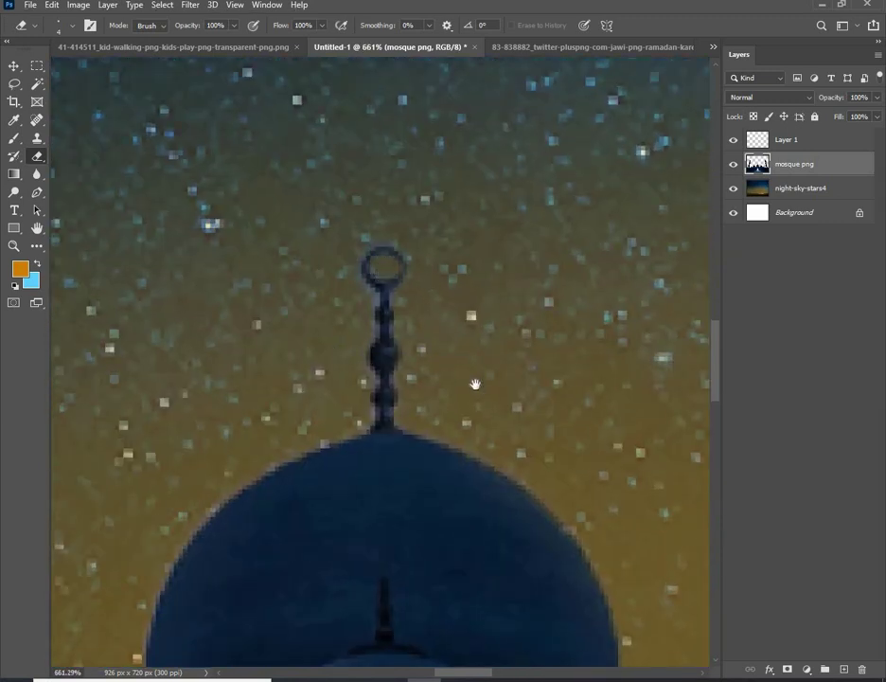
scroll(587, 378, left, 5)
scroll(615, 284, left, 3)
scroll(502, 256, left, 3)
click(445, 356)
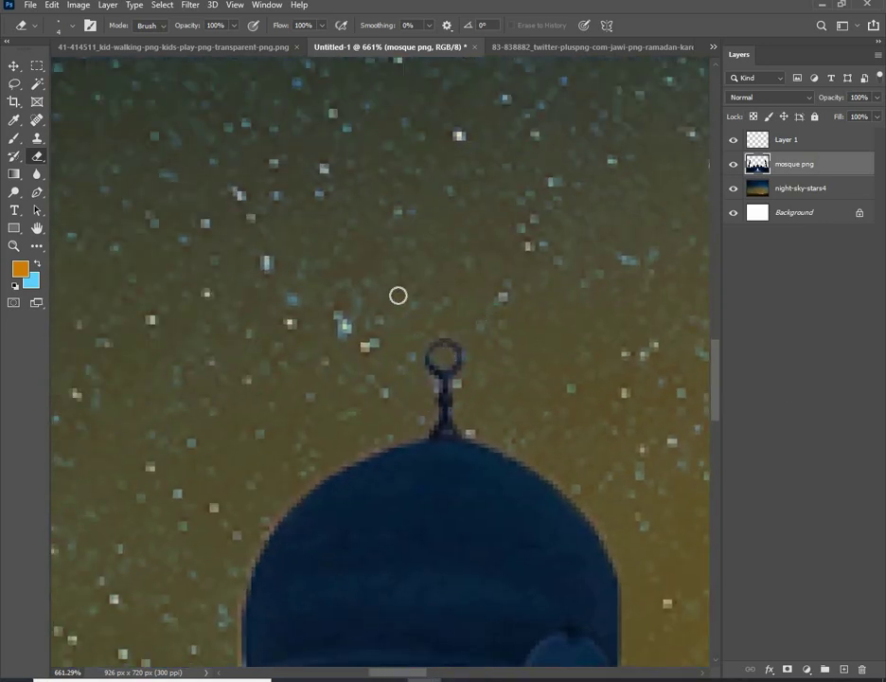
scroll(398, 295, down, 2)
scroll(397, 294, down, 2)
scroll(398, 295, down, 2)
scroll(398, 294, down, 4)
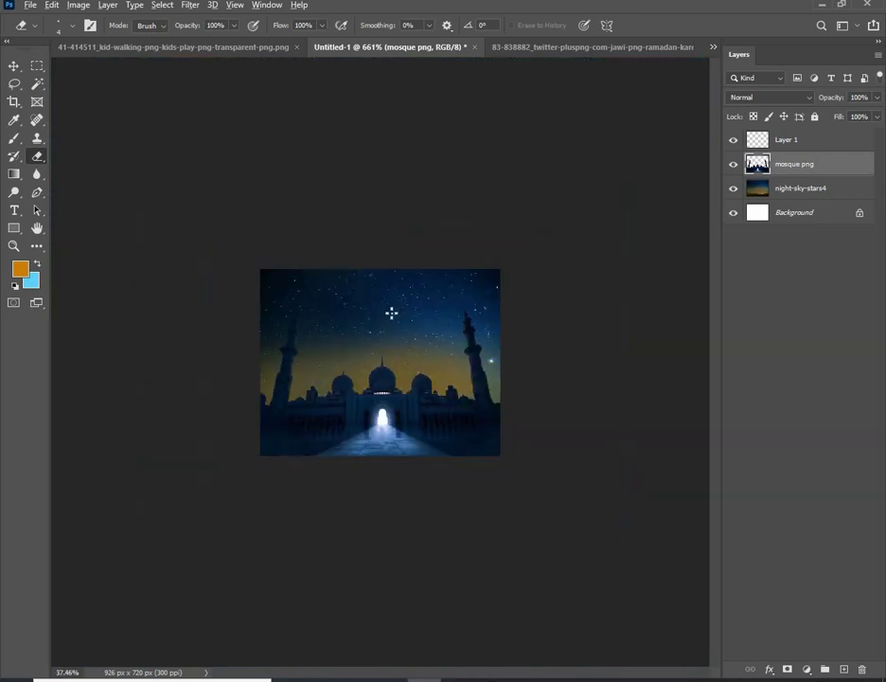
scroll(392, 313, up, 1)
scroll(393, 312, up, 1)
scroll(392, 313, up, 1)
scroll(392, 312, up, 1)
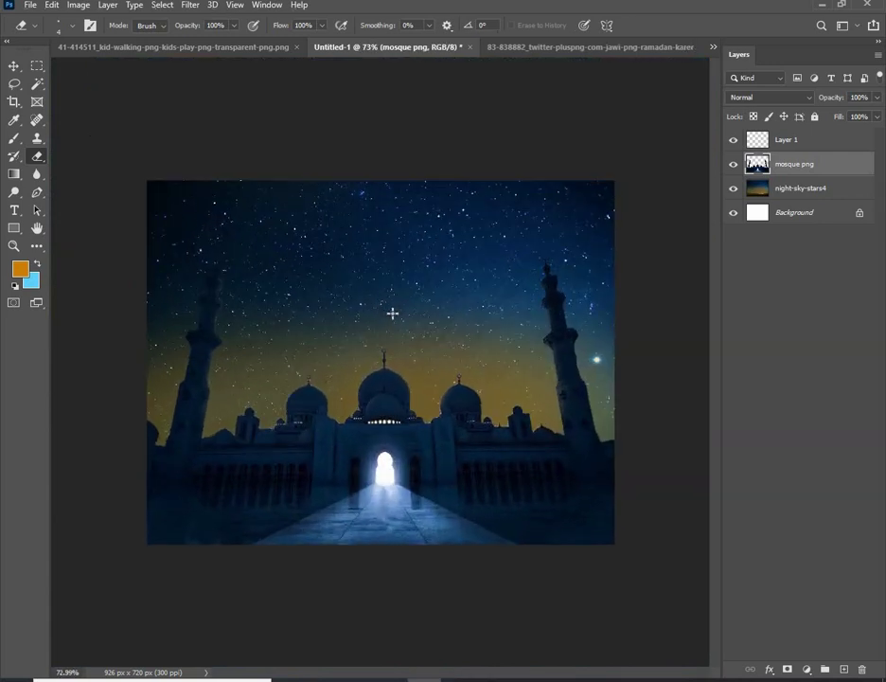
scroll(392, 312, up, 1)
- Drag the kid-walking PNG into the poster as Layer 2, then close its document
click(14, 65)
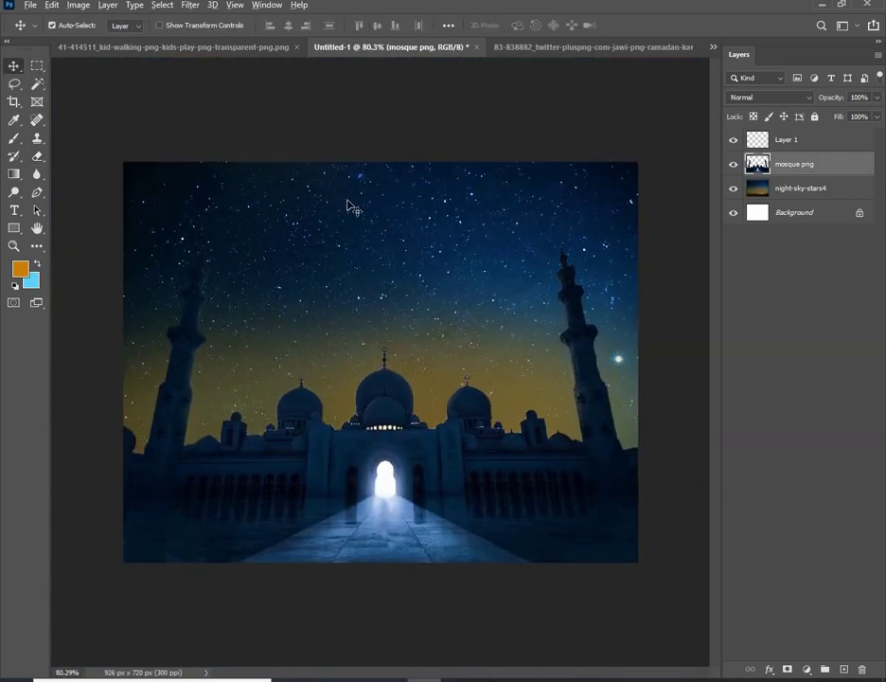
scroll(348, 204, down, 1)
scroll(348, 204, up, 1)
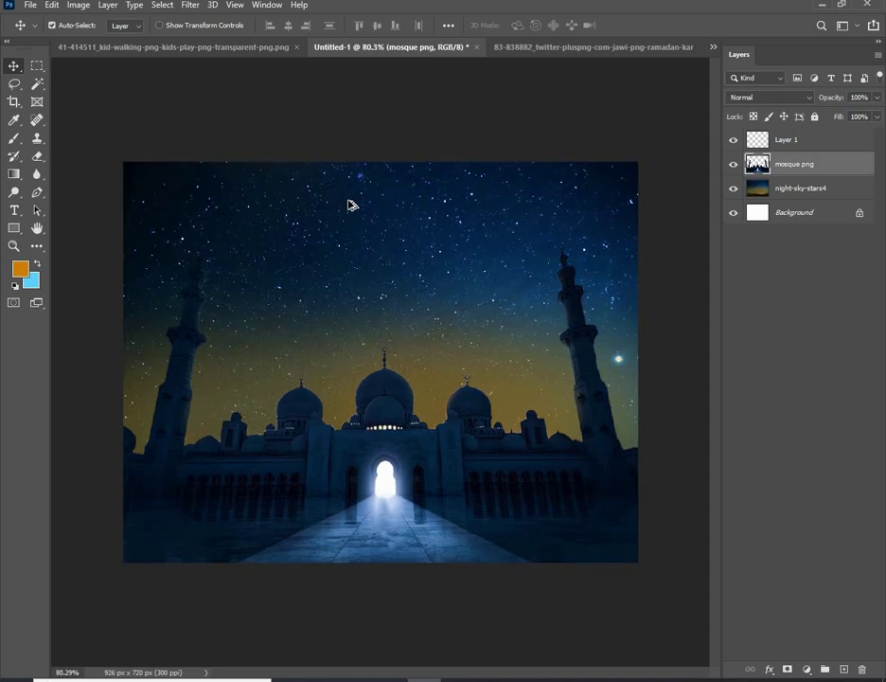
click(152, 47)
drag(387, 372, 453, 57)
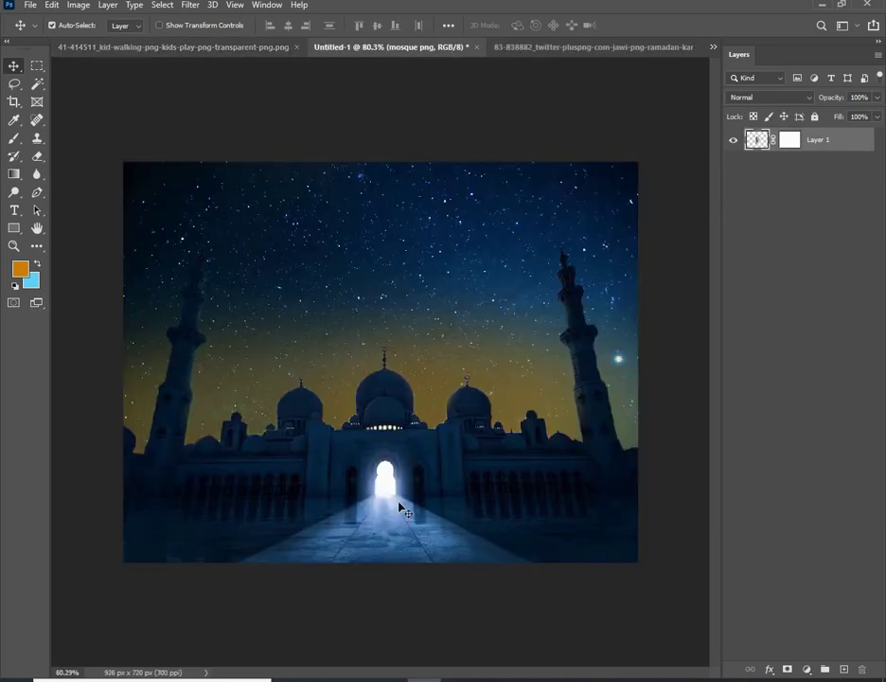
drag(453, 56, 400, 507)
drag(322, 483, 372, 450)
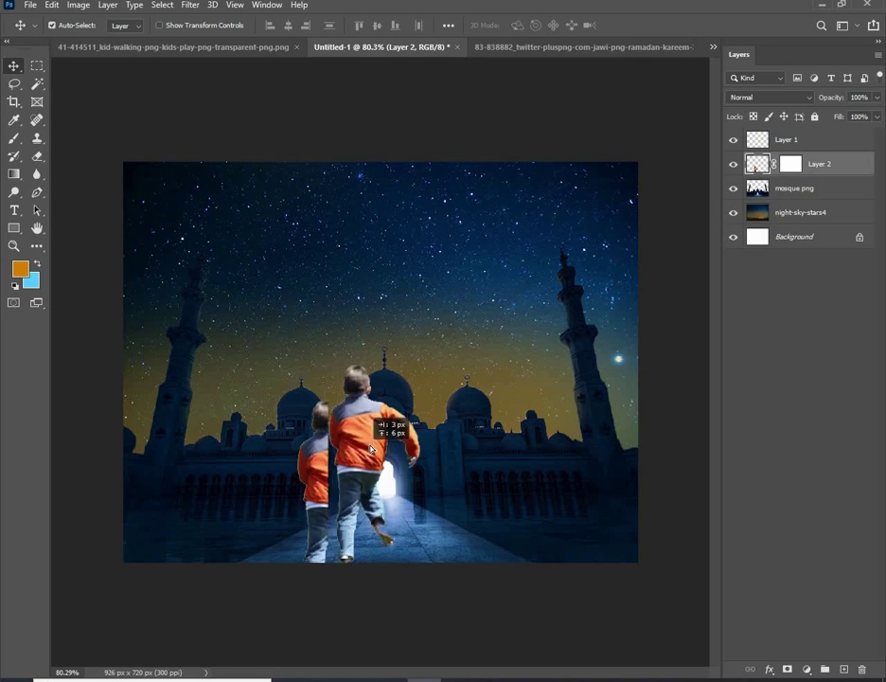
click(297, 47)
- Discard the kid document, then scale the boy to about 27% inside the lit doorway
click(438, 257)
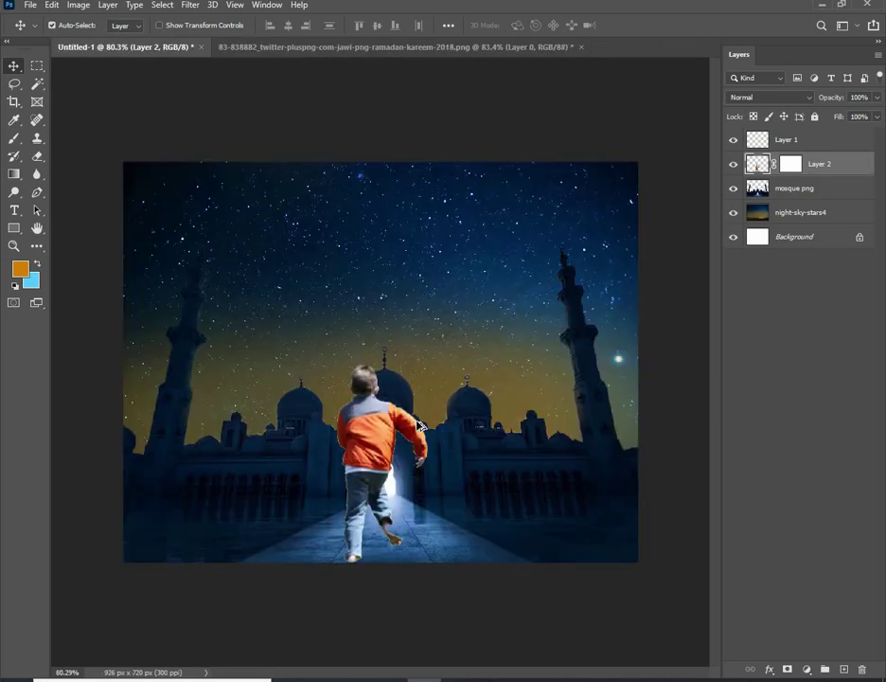
scroll(419, 426, up, 1)
key(ctrl+t)
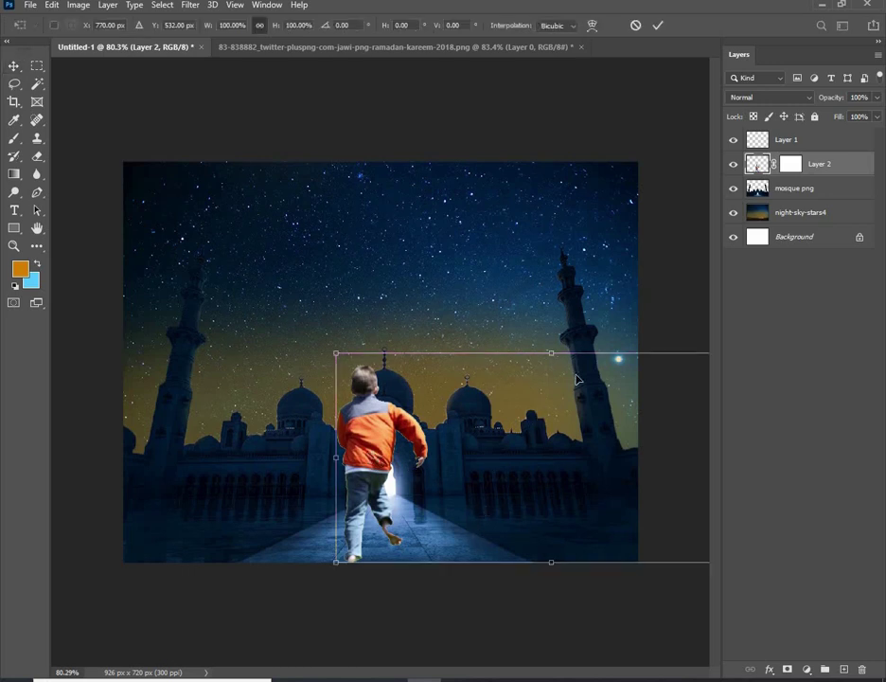
drag(554, 353, 548, 376)
drag(396, 464, 388, 453)
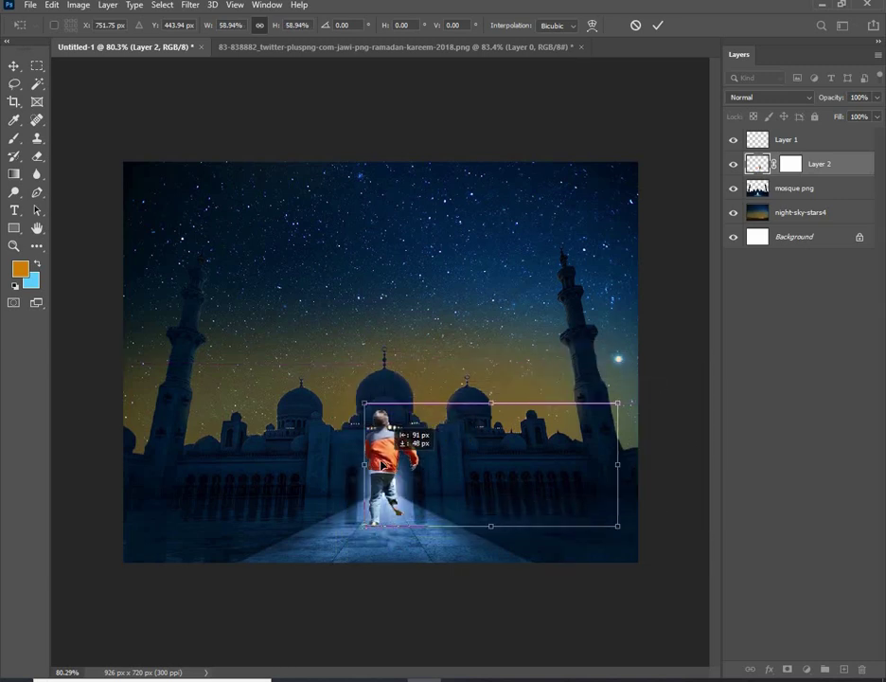
mouse_move(602, 467)
mouse_down()
mouse_move(585, 474)
mouse_move(571, 453)
mouse_up()
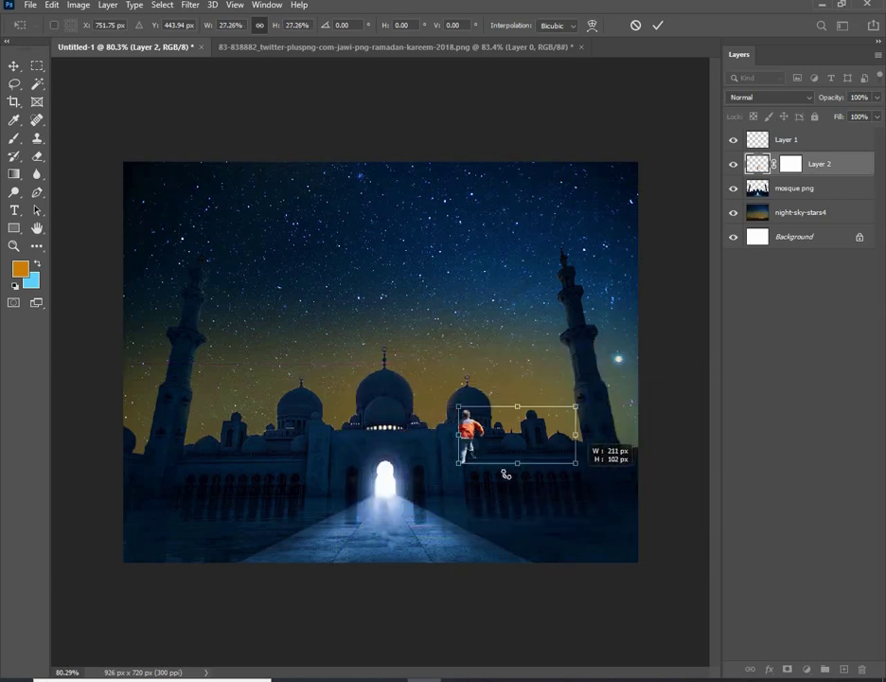
drag(467, 436, 382, 507)
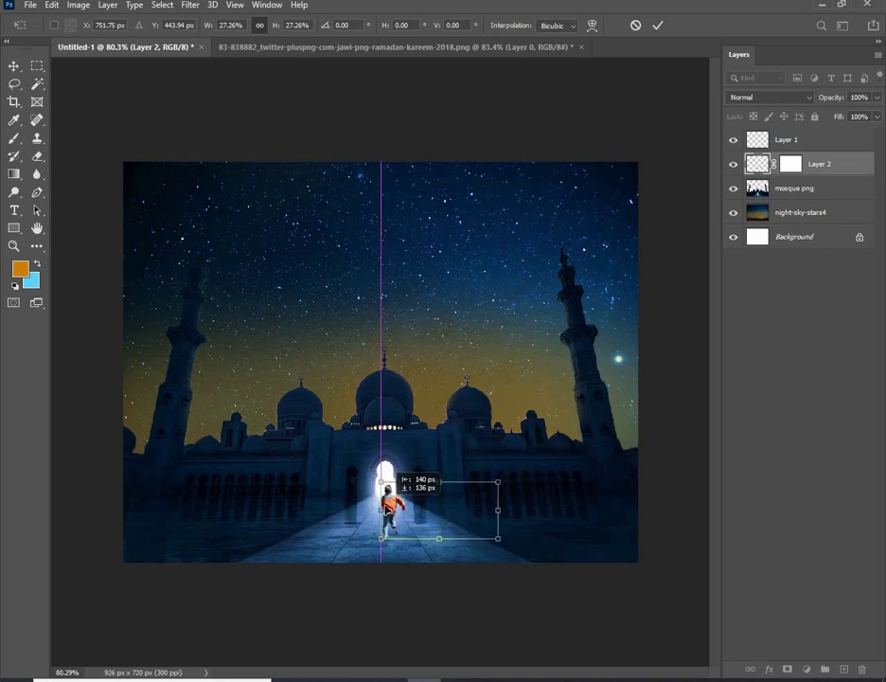
drag(382, 506, 384, 503)
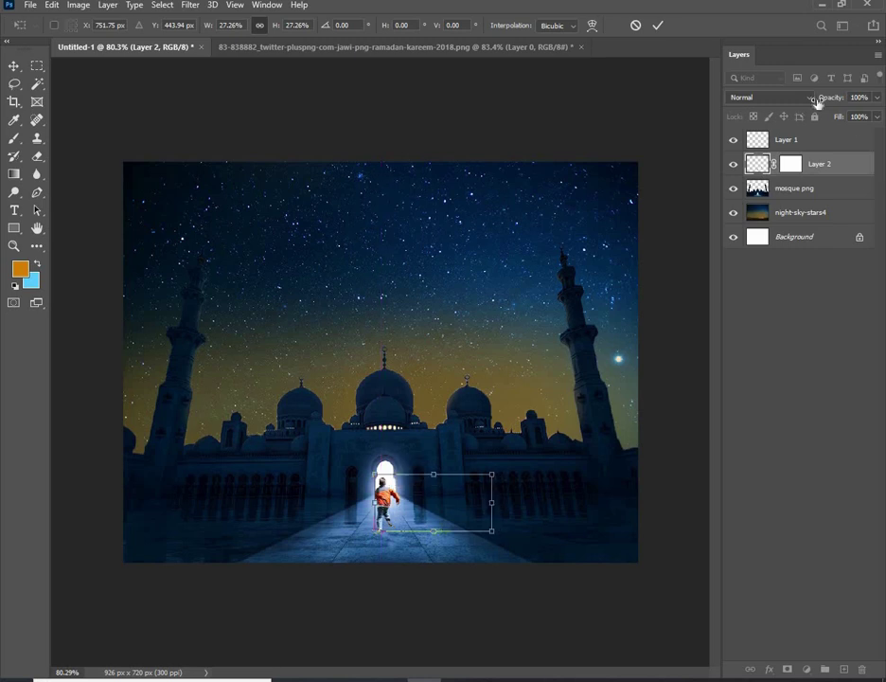
click(658, 26)
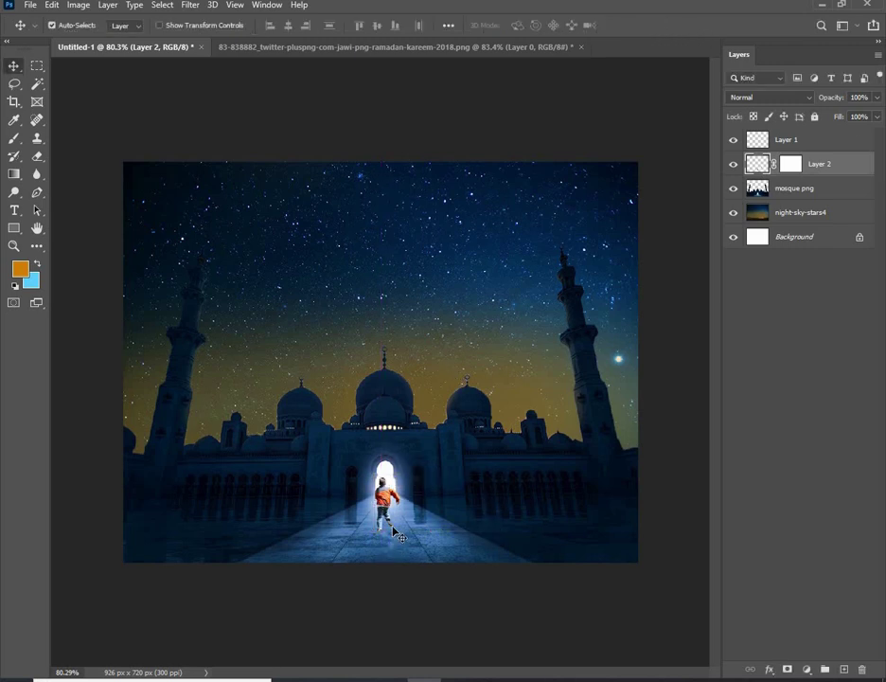
scroll(393, 527, up, 4)
scroll(390, 521, down, 6)
scroll(388, 518, up, 2)
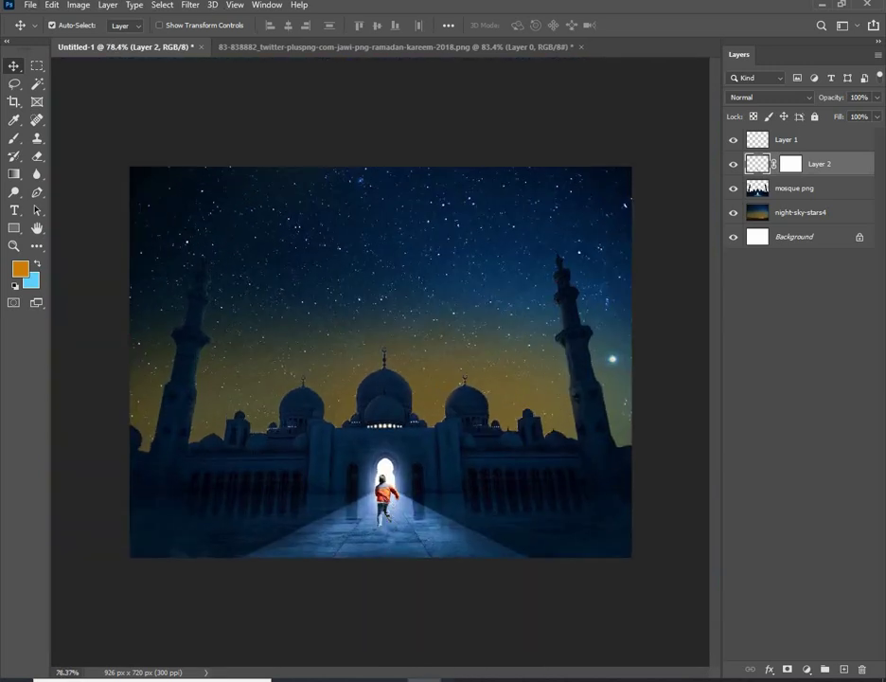
- Add a 35% Multiply drop shadow to the boy on Layer 2
click(770, 668)
click(795, 656)
click(656, 124)
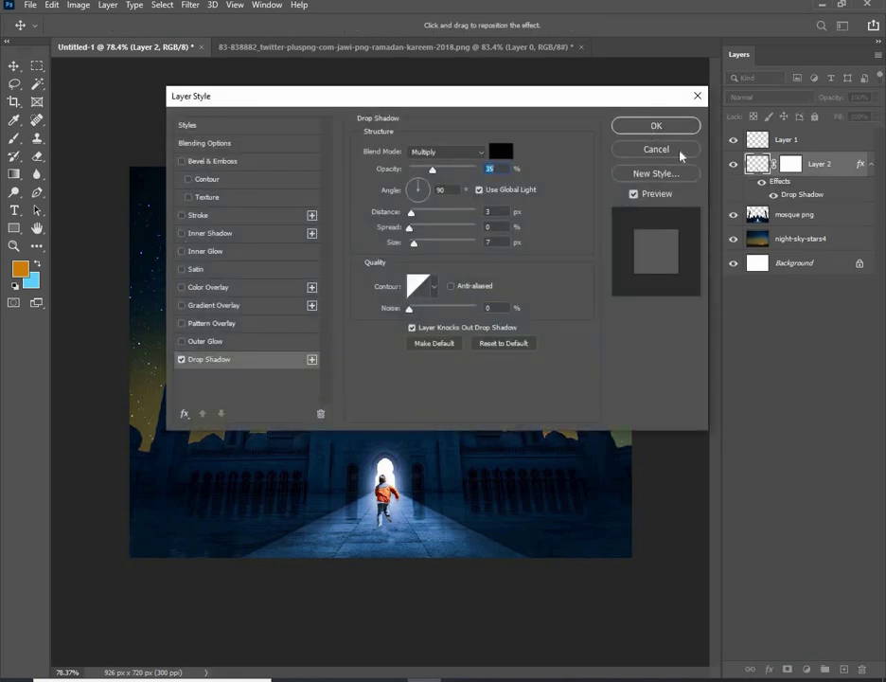
- Split the shadow onto its own layer and select Layer 2's Drop Shadow
right_click(801, 195)
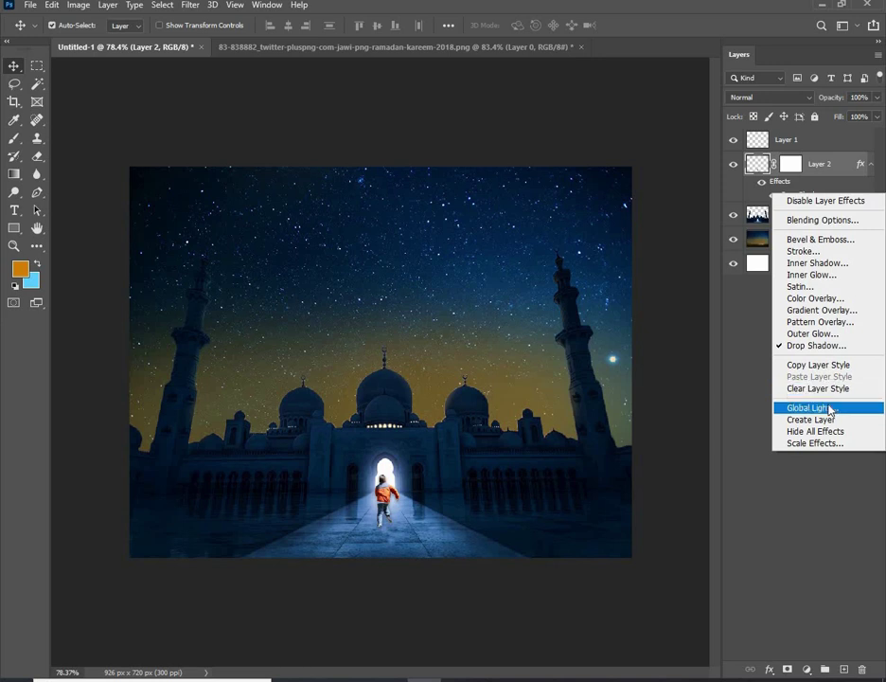
click(835, 419)
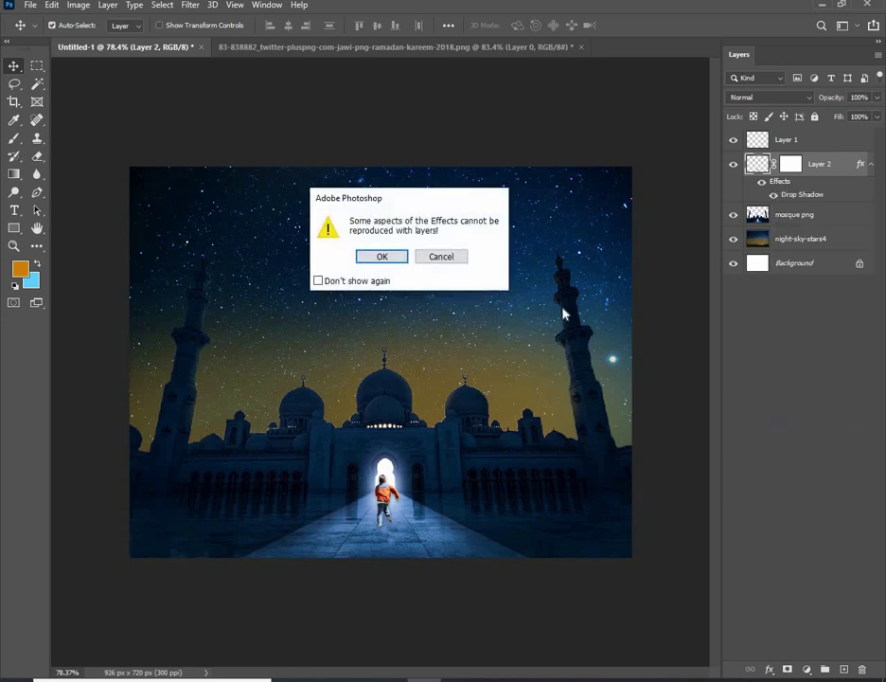
click(386, 255)
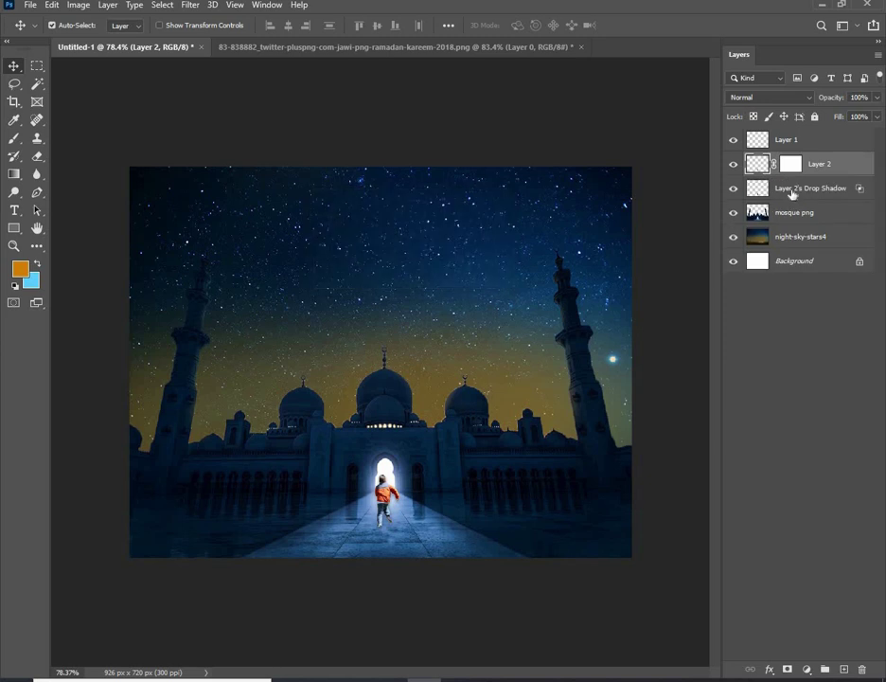
click(791, 190)
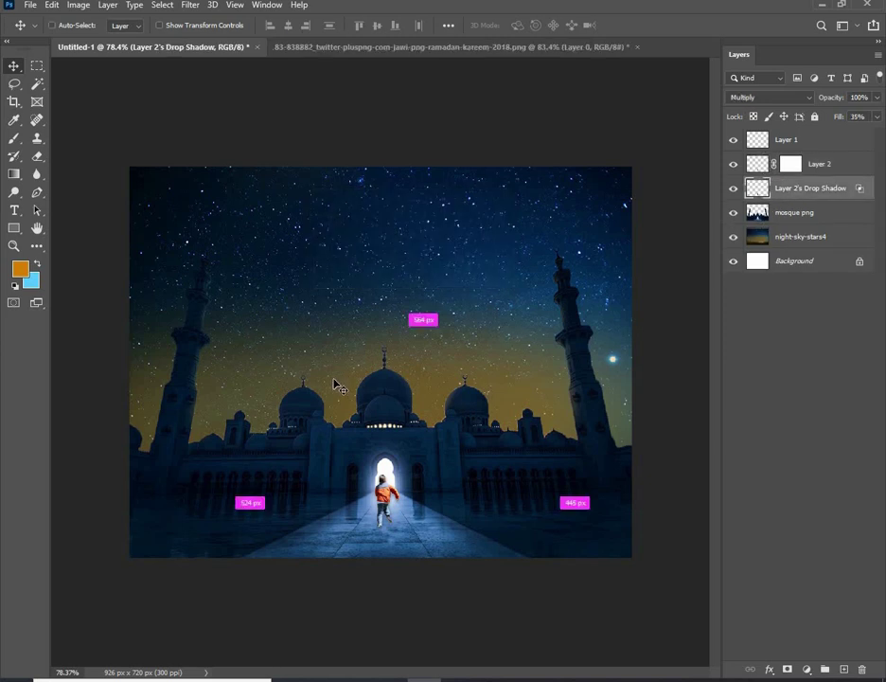
- Distort the boy's shadow so it flips down flat onto the floor behind him
key(ctrl+t)
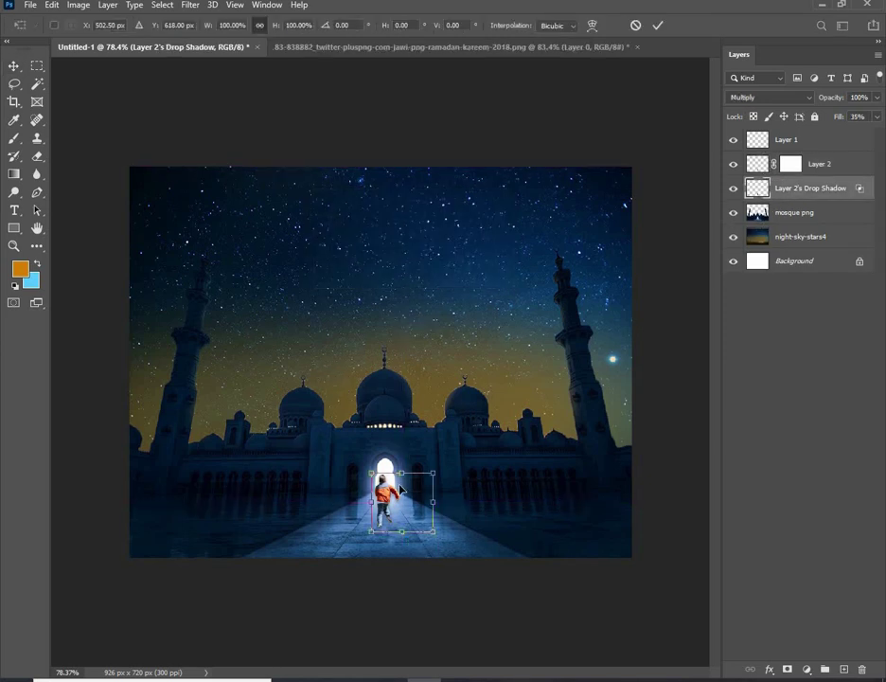
scroll(400, 487, up, 3)
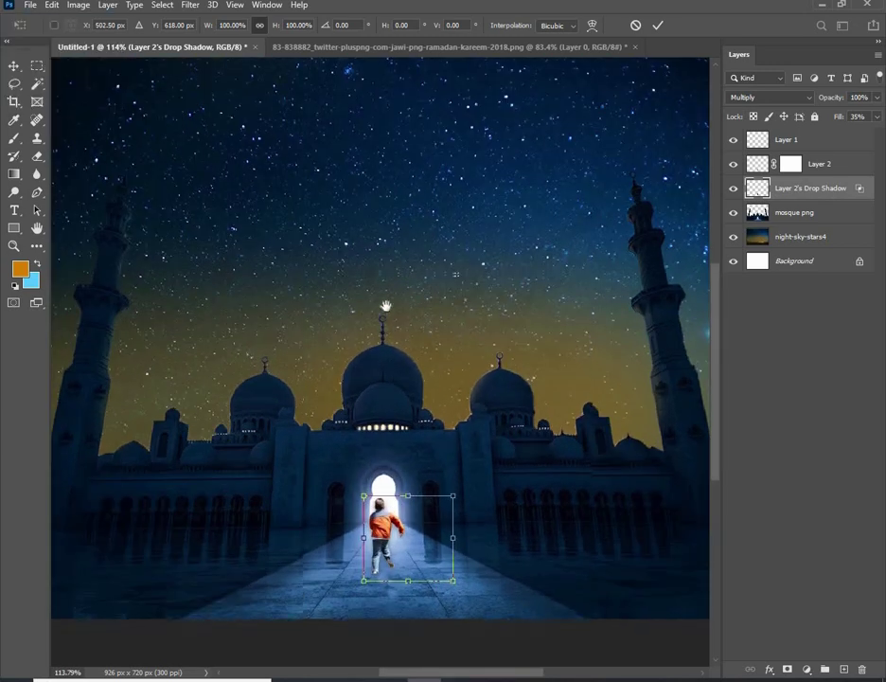
scroll(385, 305, down, 5)
scroll(407, 311, up, 2)
scroll(416, 313, up, 1)
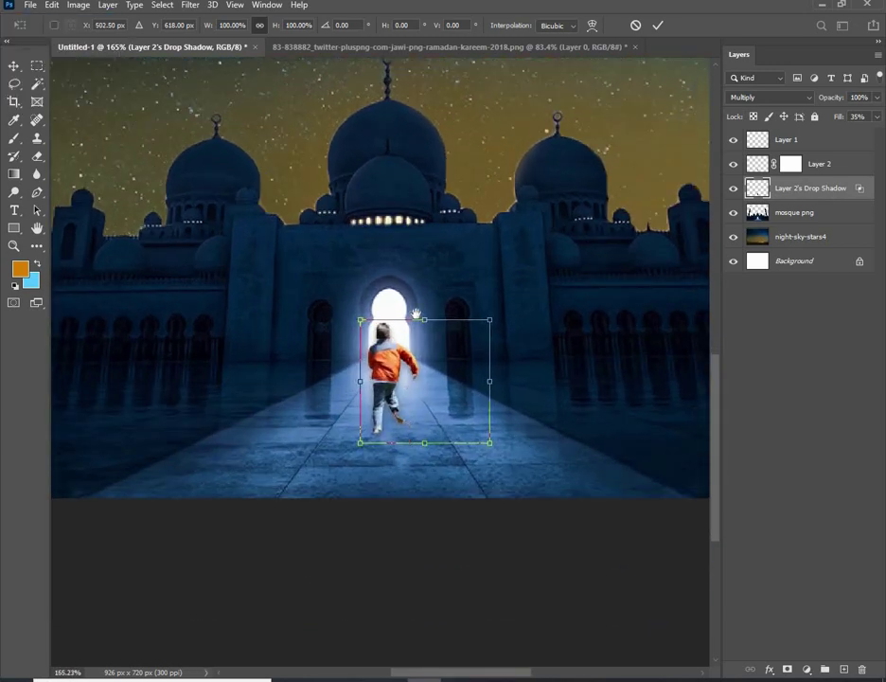
scroll(414, 308, down, 3)
right_click(412, 295)
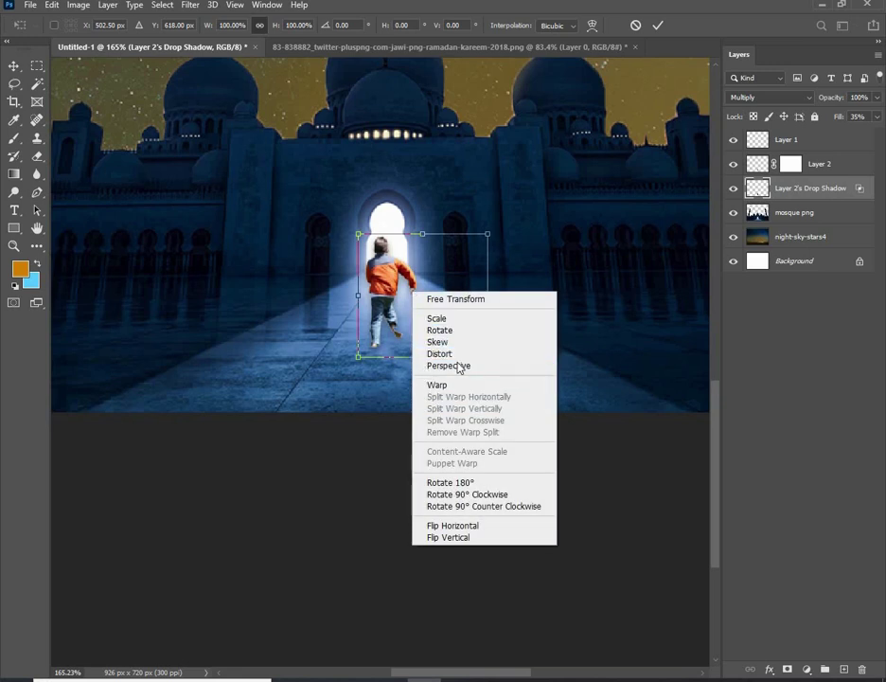
click(453, 353)
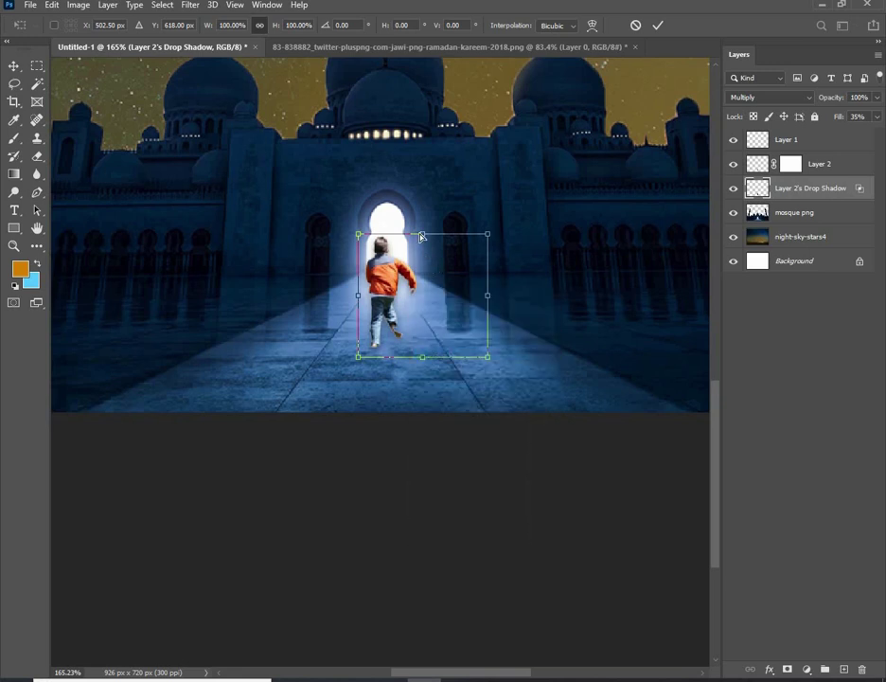
mouse_move(422, 236)
mouse_down()
mouse_move(412, 438)
mouse_move(380, 362)
mouse_up()
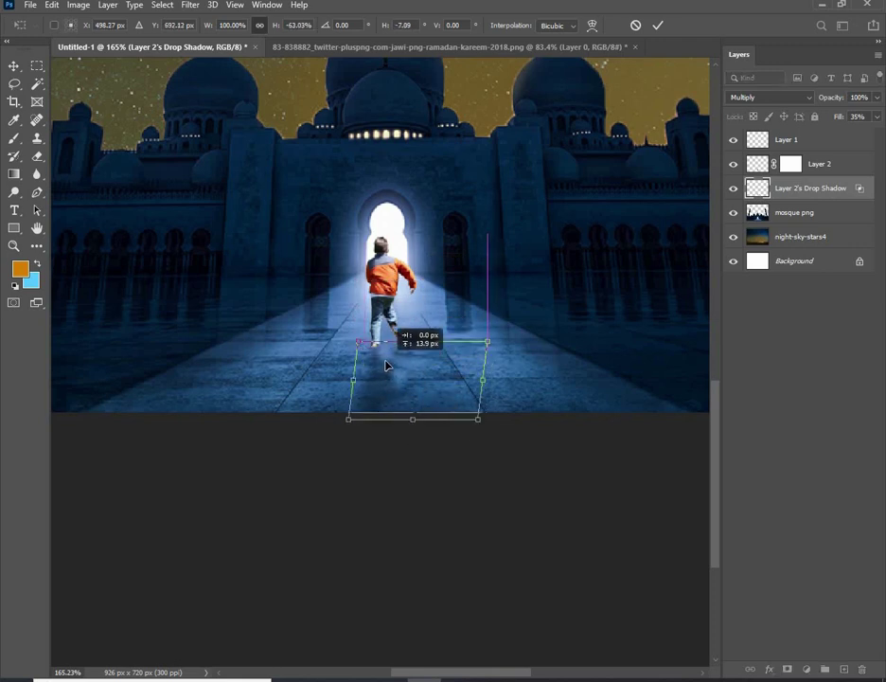
click(659, 26)
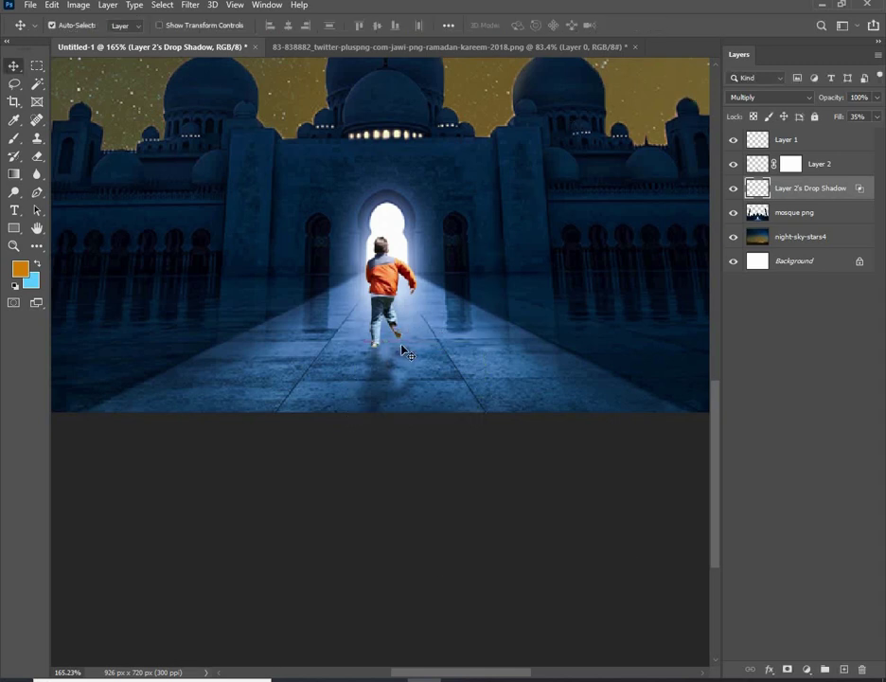
- Add a new empty Layer 3 above the shadow
scroll(402, 350, up, 4)
scroll(402, 351, up, 2)
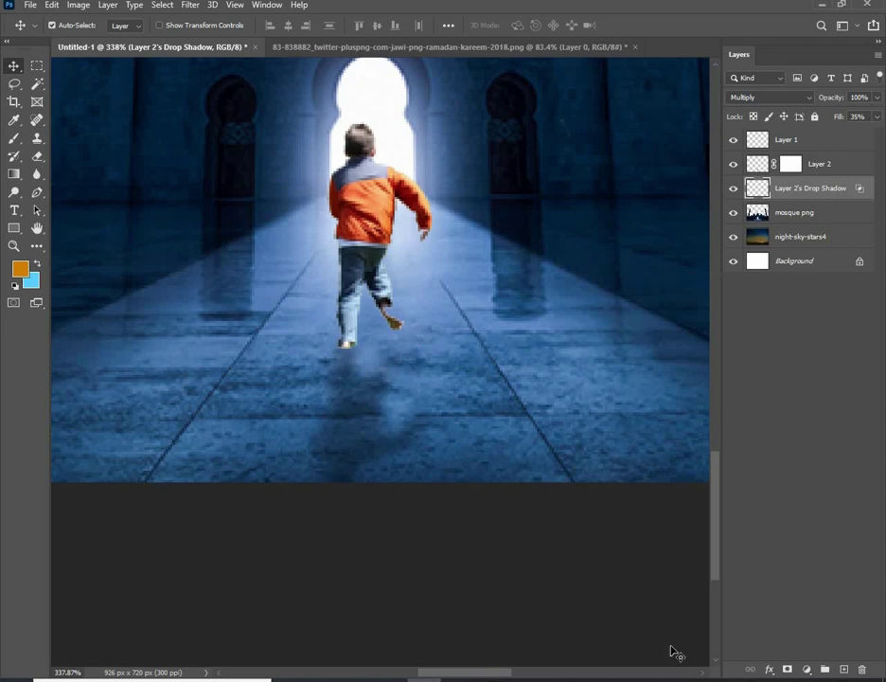
click(842, 670)
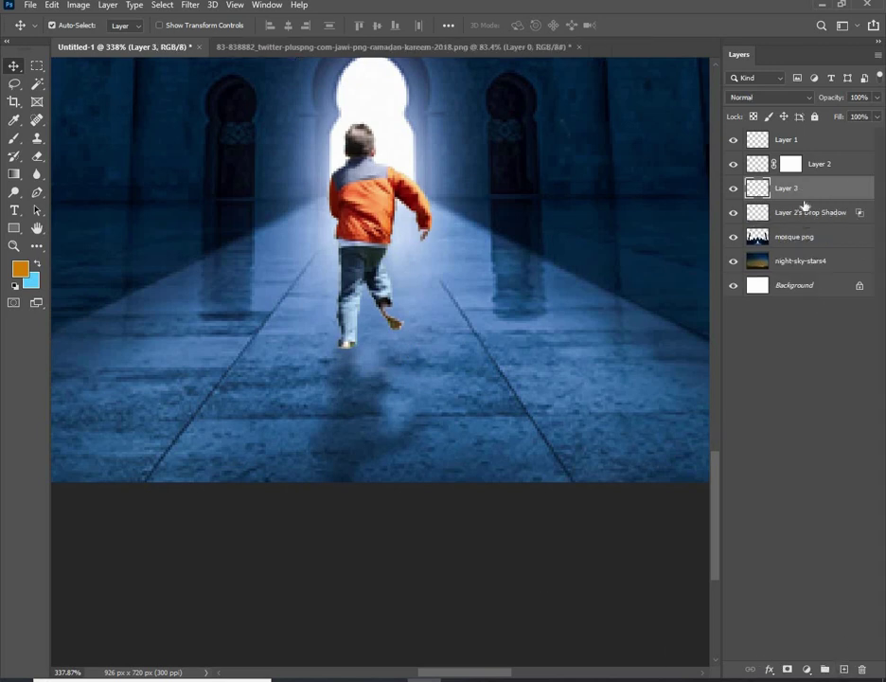
- Set up the Brush with black foreground colour 000000 and a 20 px size
click(13, 138)
click(18, 269)
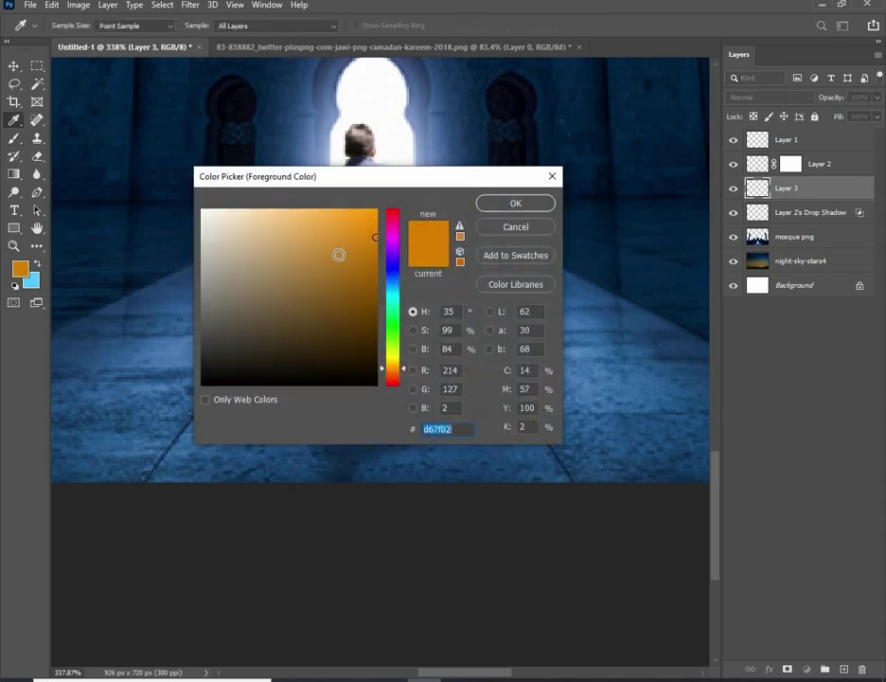
click(211, 209)
text(000000)
click(515, 203)
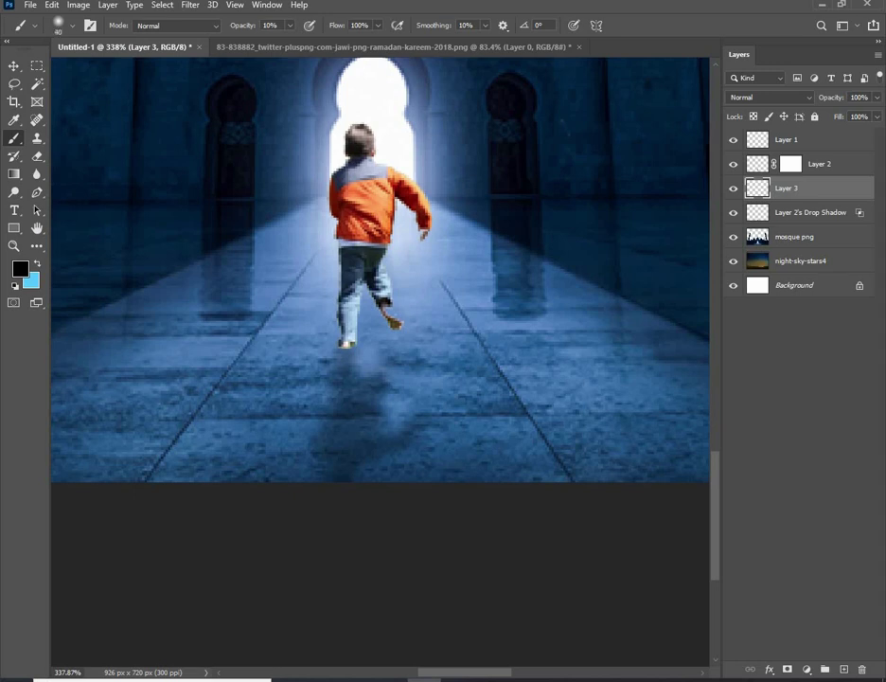
key(bracketleft)
key(bracketleft)
key(bracketleft)
key(bracketright)
key(bracketright)
key(bracketright)
- Select the running boy's Layer 2 and launch the Camera Raw Filter on it
click(13, 67)
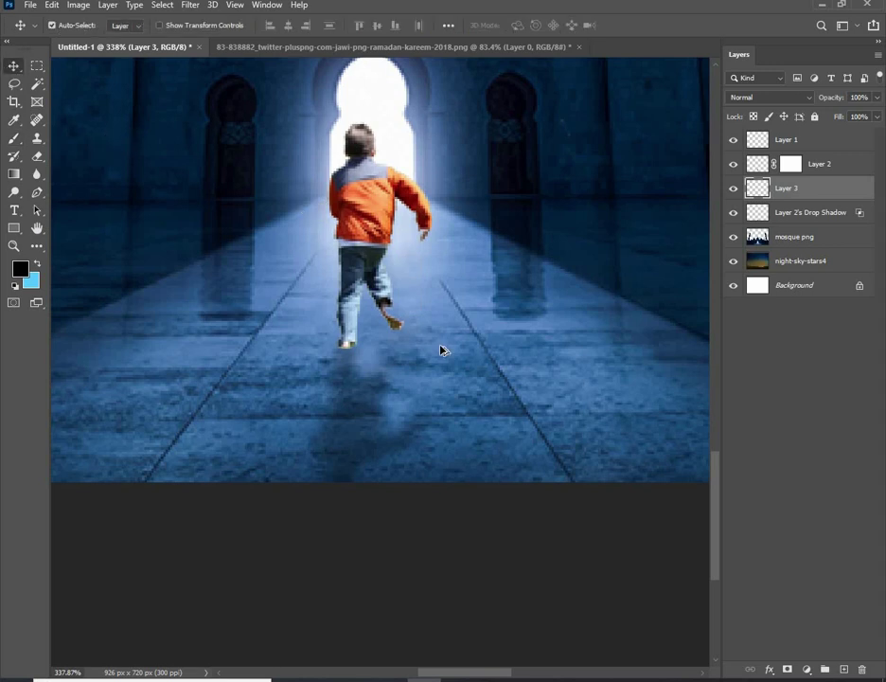
scroll(440, 351, down, 3)
scroll(440, 350, down, 3)
scroll(359, 406, down, 3)
scroll(391, 440, up, 1)
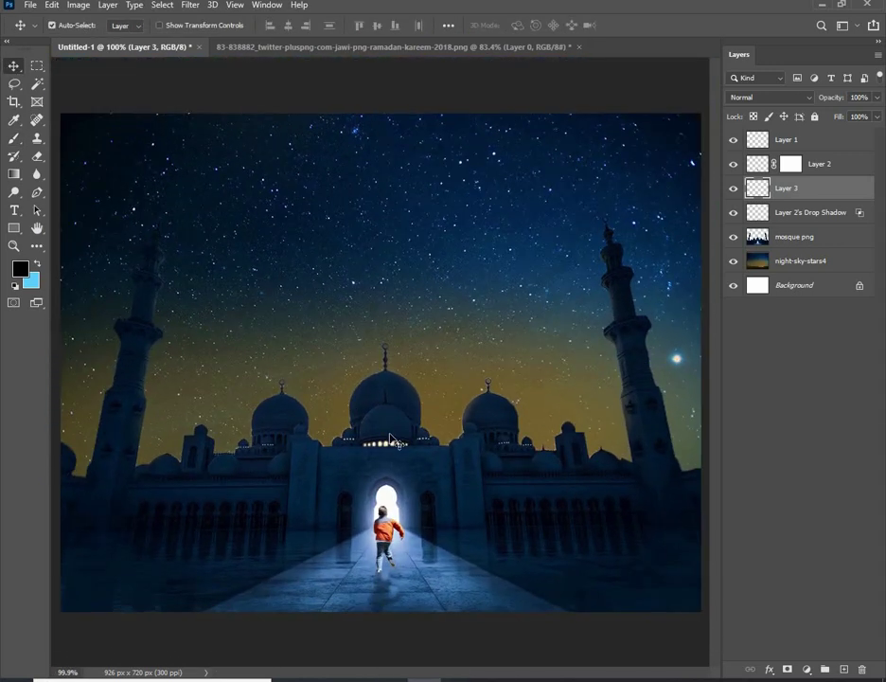
scroll(396, 442, down, 1)
scroll(398, 441, up, 1)
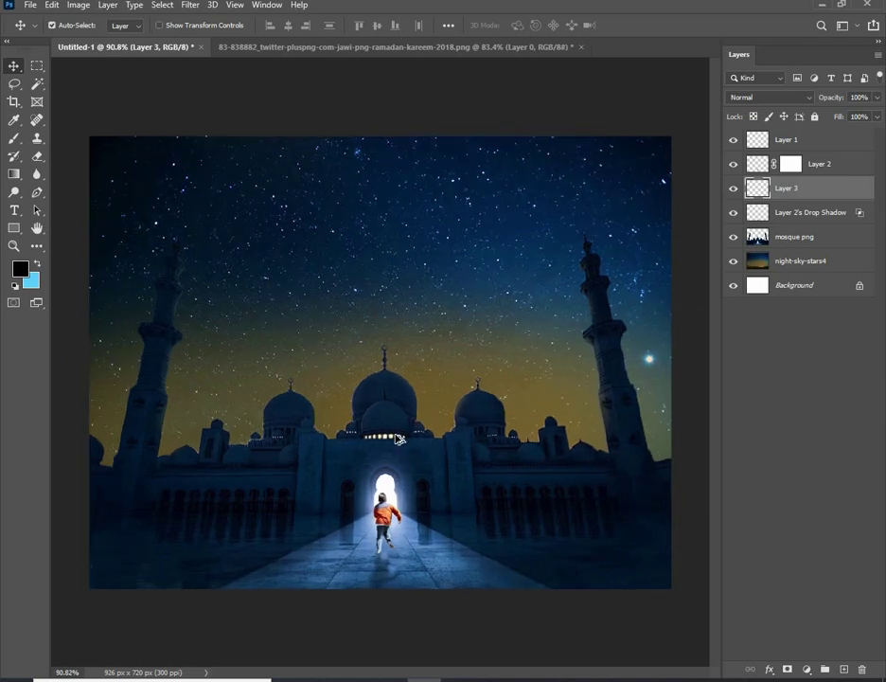
scroll(398, 441, down, 1)
click(389, 518)
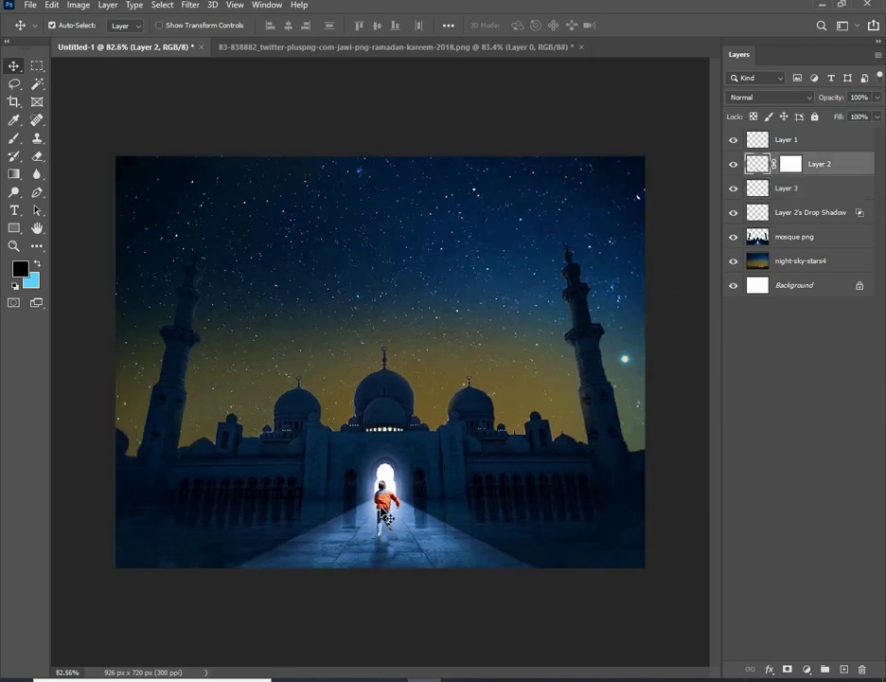
click(734, 166)
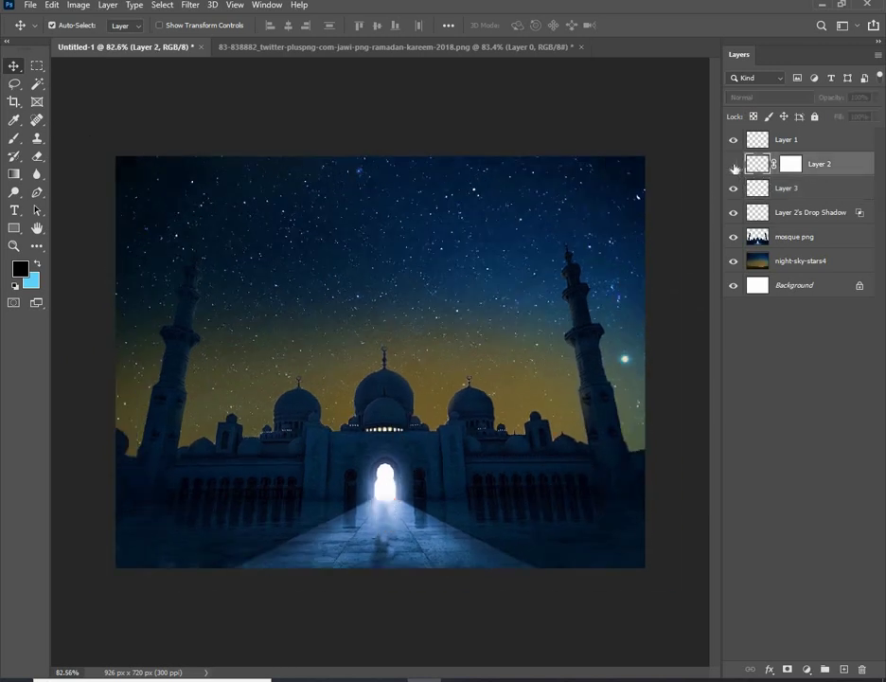
click(734, 166)
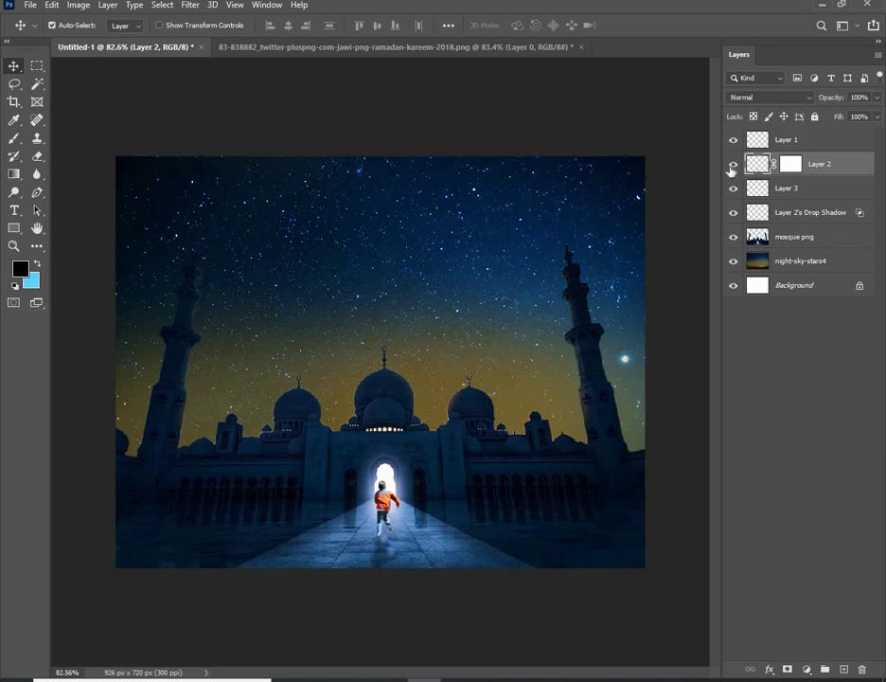
click(190, 5)
click(215, 87)
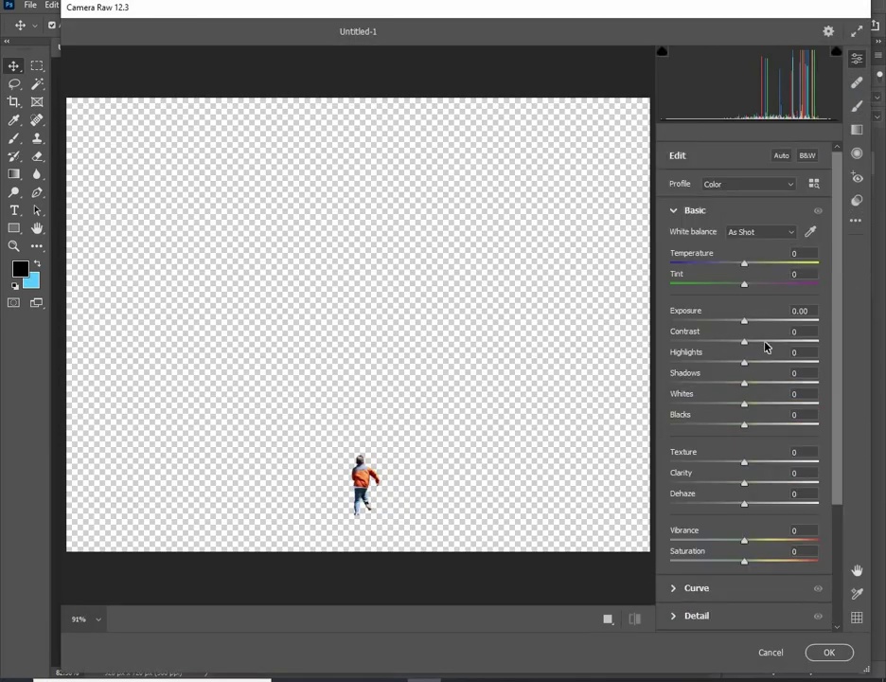
- Give the boy Temperature -16, Contrast +37, Clarity +7, Blacks +15, Whites -27, Shadows +19
click(766, 343)
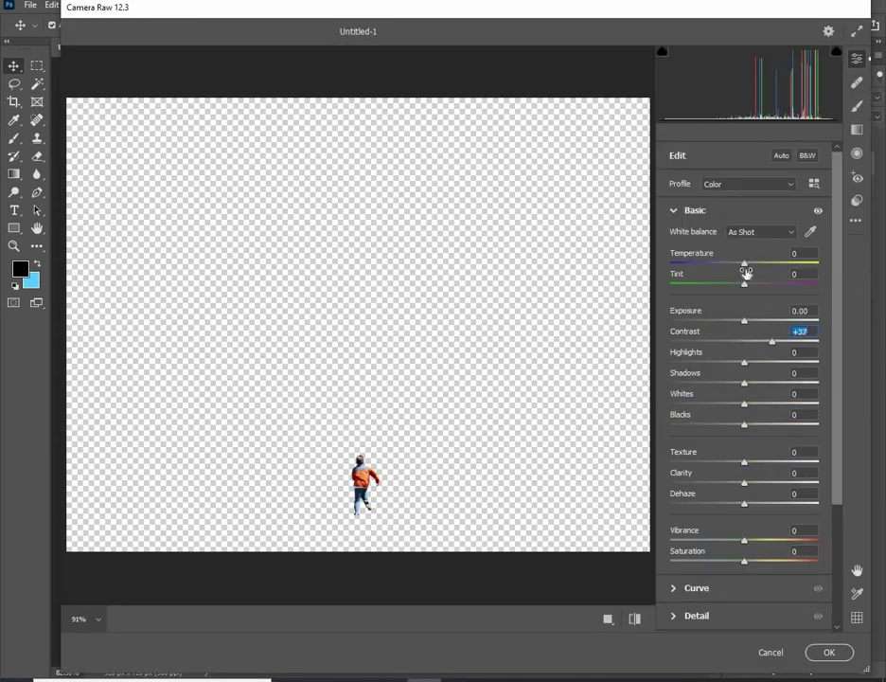
click(733, 264)
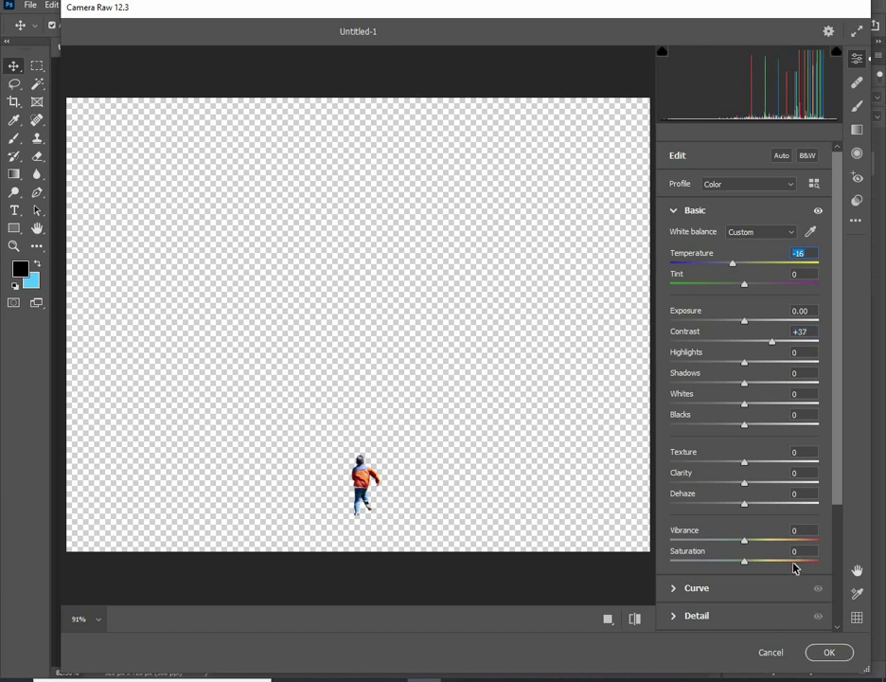
click(750, 483)
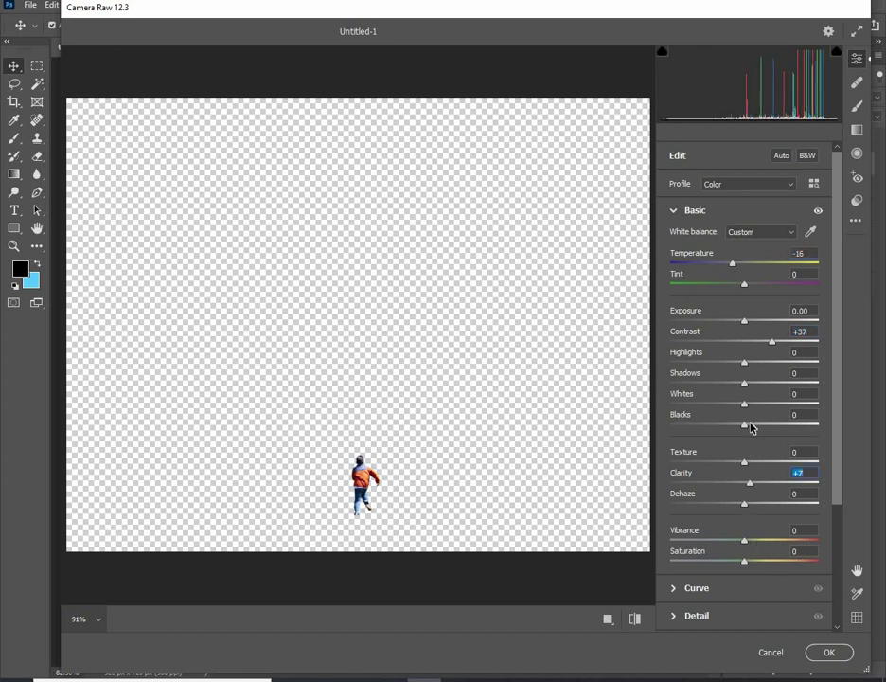
click(756, 426)
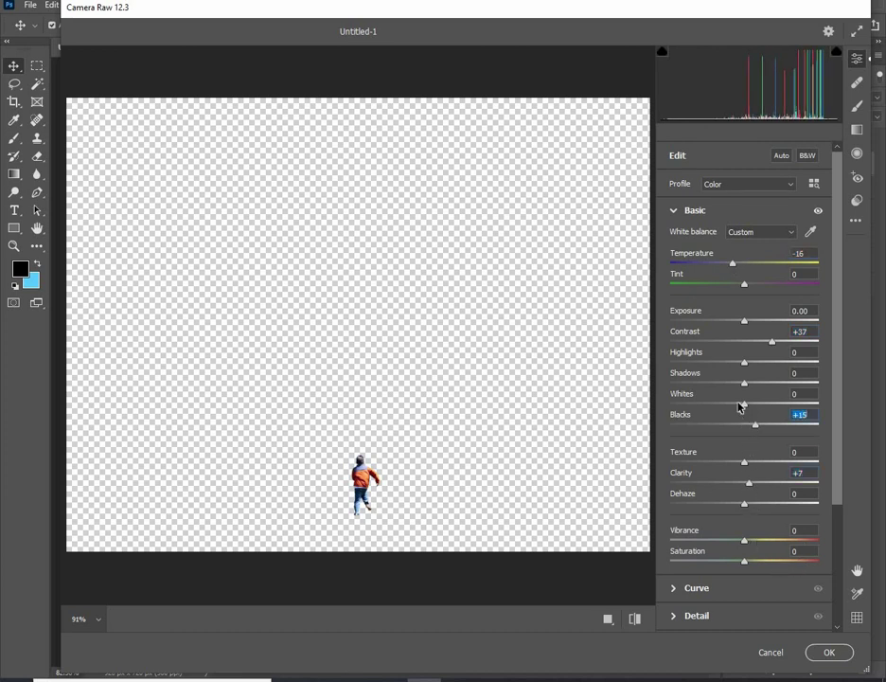
mouse_move(746, 407)
mouse_down()
mouse_move(722, 409)
mouse_move(758, 385)
mouse_up()
click(758, 384)
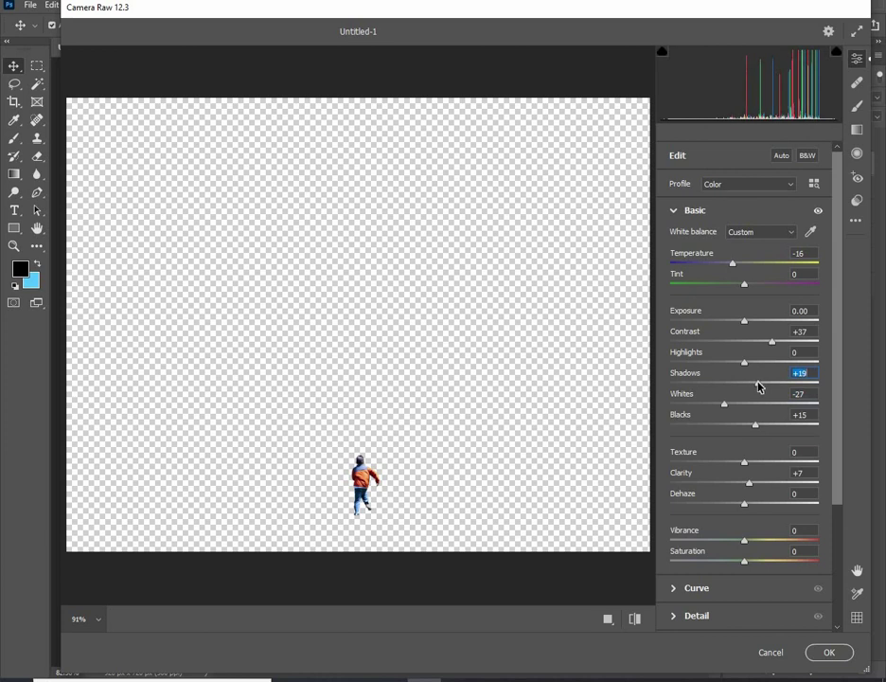
click(833, 651)
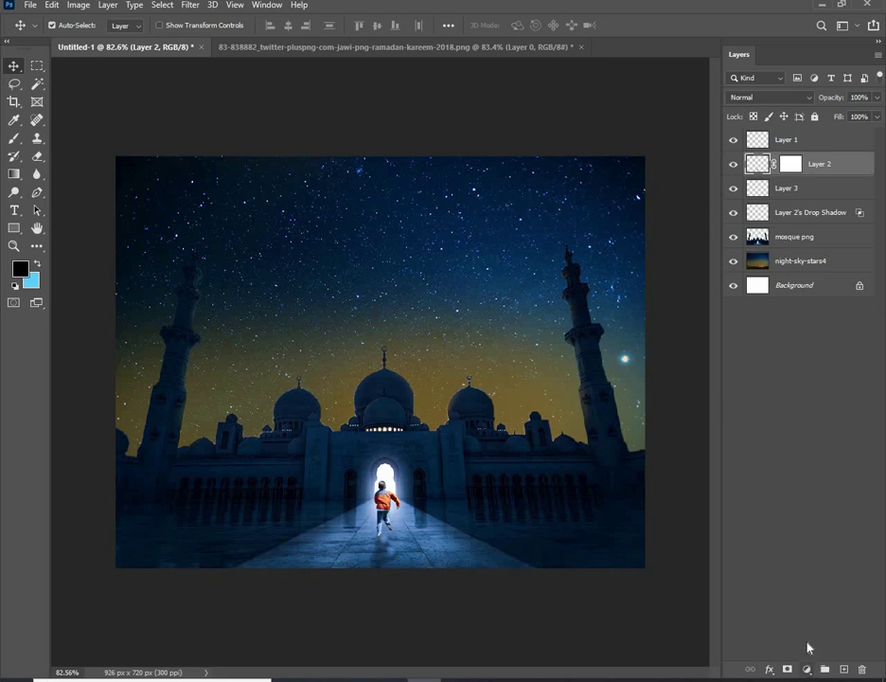
- Add a Color Balance layer clipped to the boy, midtones Cyan-Red -13 and shifted toward blue
click(807, 668)
click(801, 544)
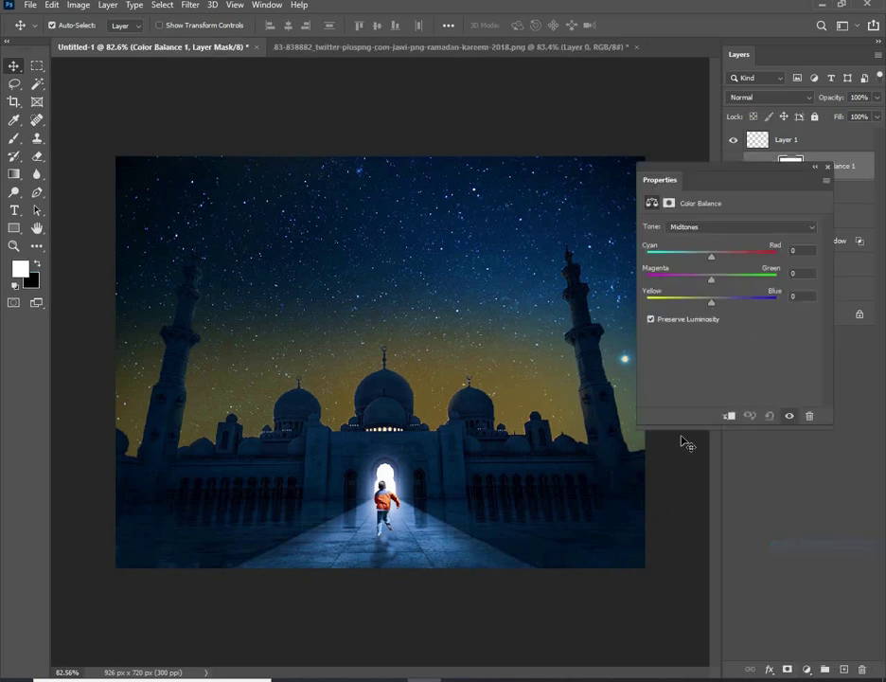
click(729, 417)
drag(706, 256, 703, 257)
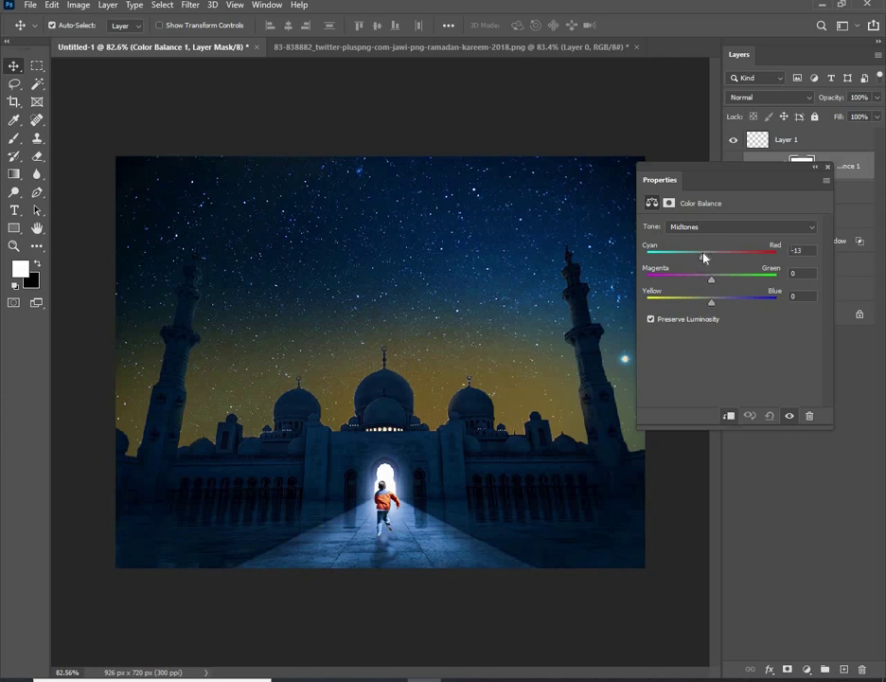
click(717, 301)
mouse_move(717, 301)
mouse_down()
mouse_move(750, 303)
mouse_move(727, 323)
mouse_up()
click(825, 168)
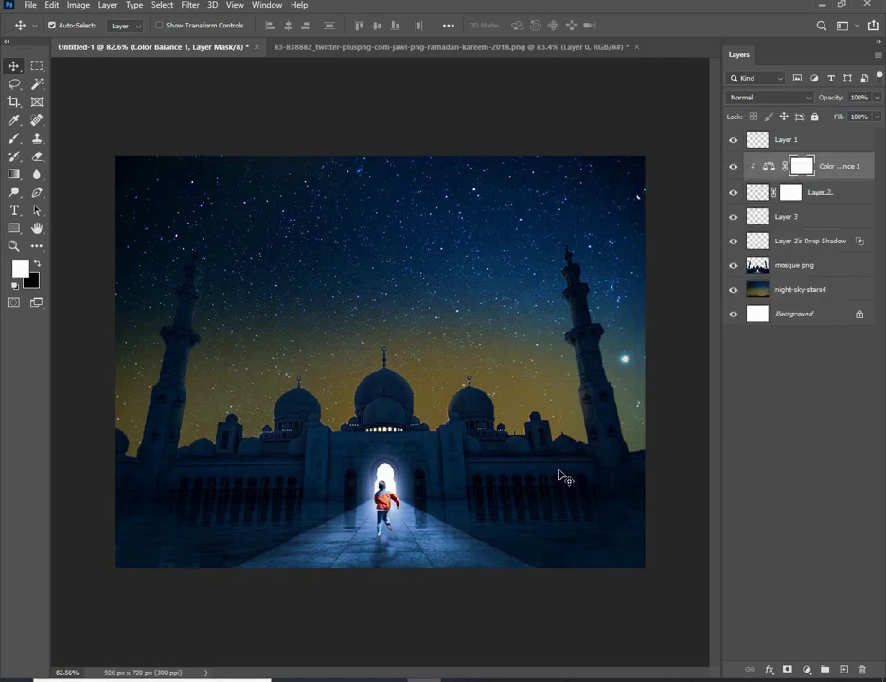
- Select the crescent moon image in the Downloads folder
scroll(467, 422, down, 2)
scroll(469, 427, up, 1)
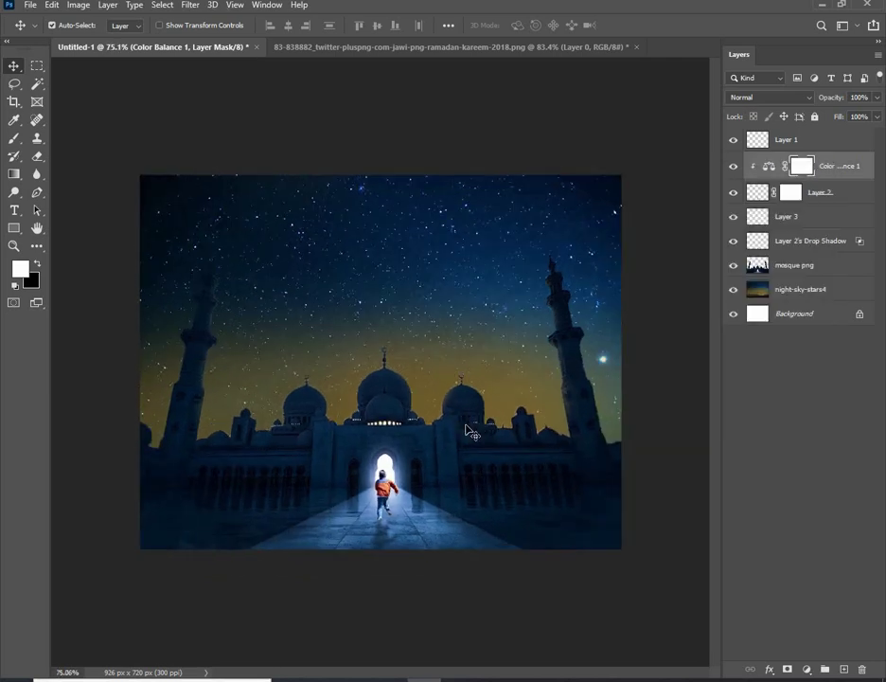
scroll(418, 449, up, 1)
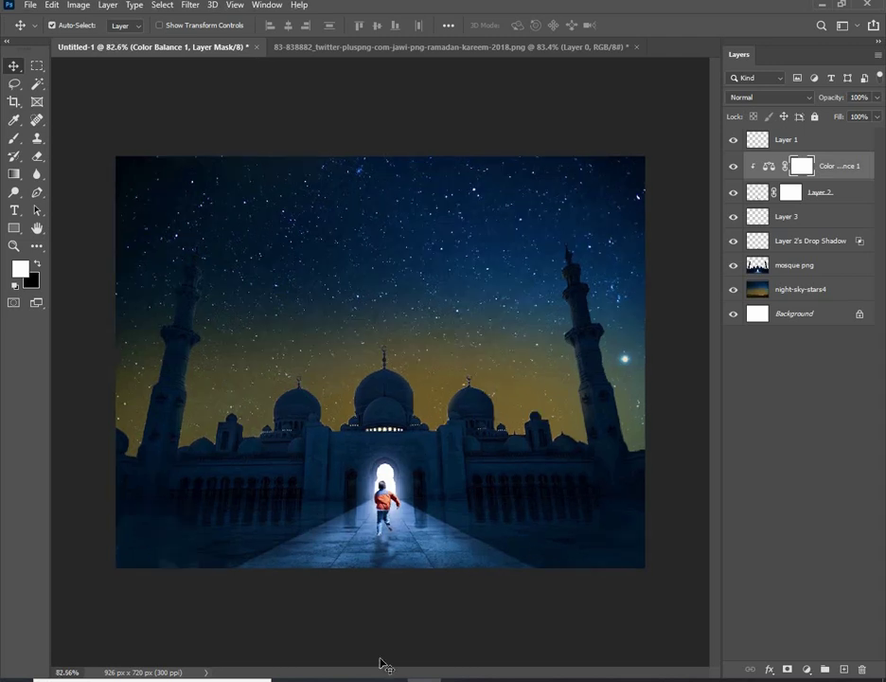
click(390, 623)
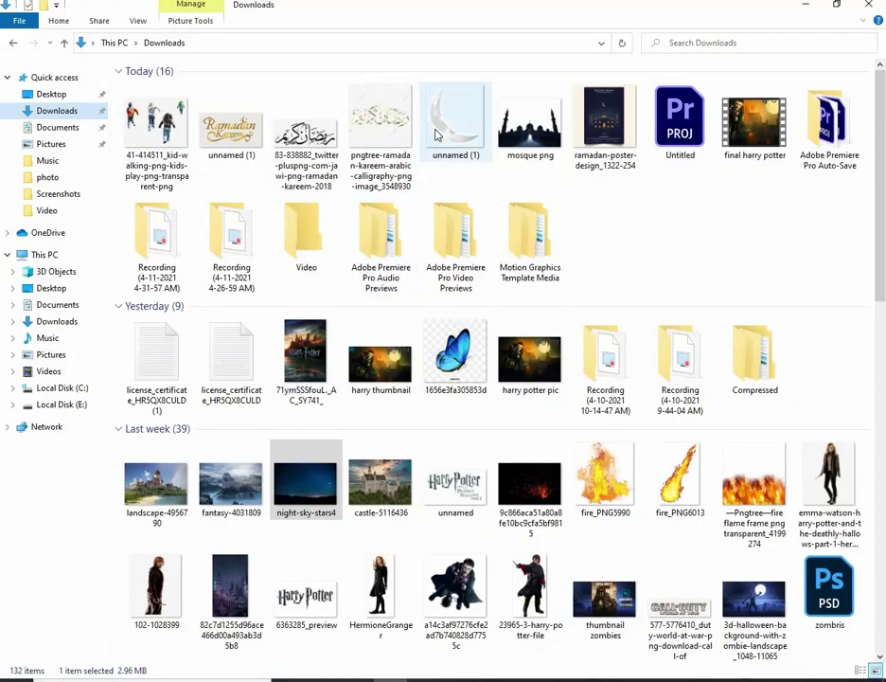
- Make a first attempt at bringing in the moon, keeping the calligraphy document open
mouse_move(455, 121)
mouse_down()
mouse_move(438, 663)
mouse_move(413, 284)
mouse_up()
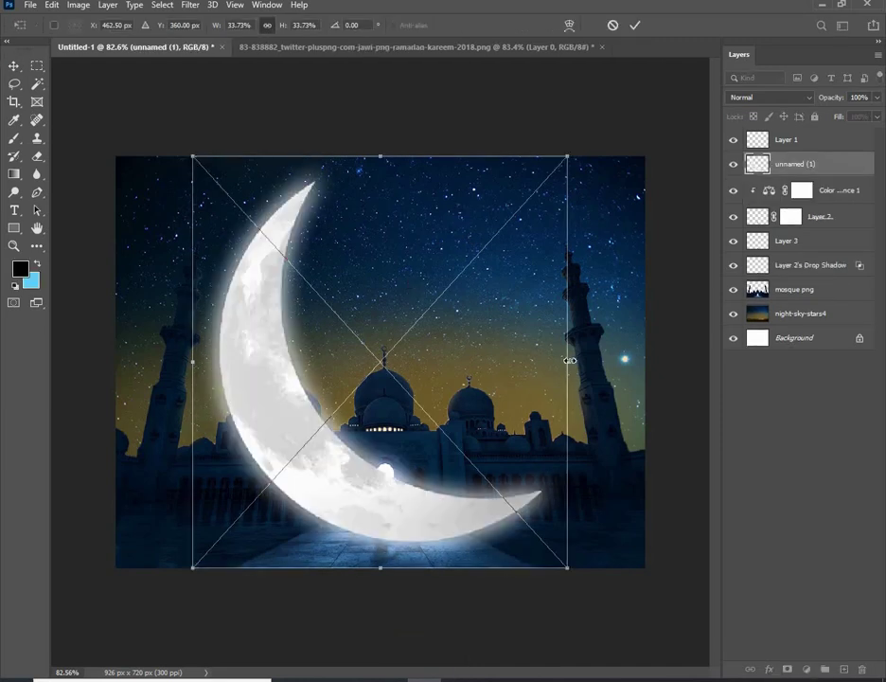
mouse_move(569, 359)
mouse_down()
mouse_move(416, 349)
mouse_move(388, 244)
mouse_up()
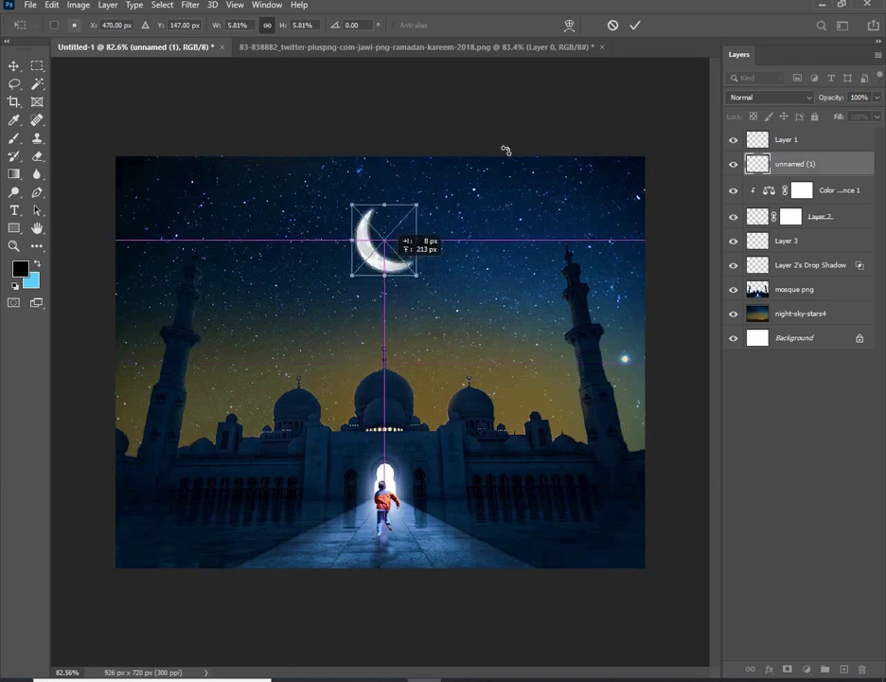
click(603, 46)
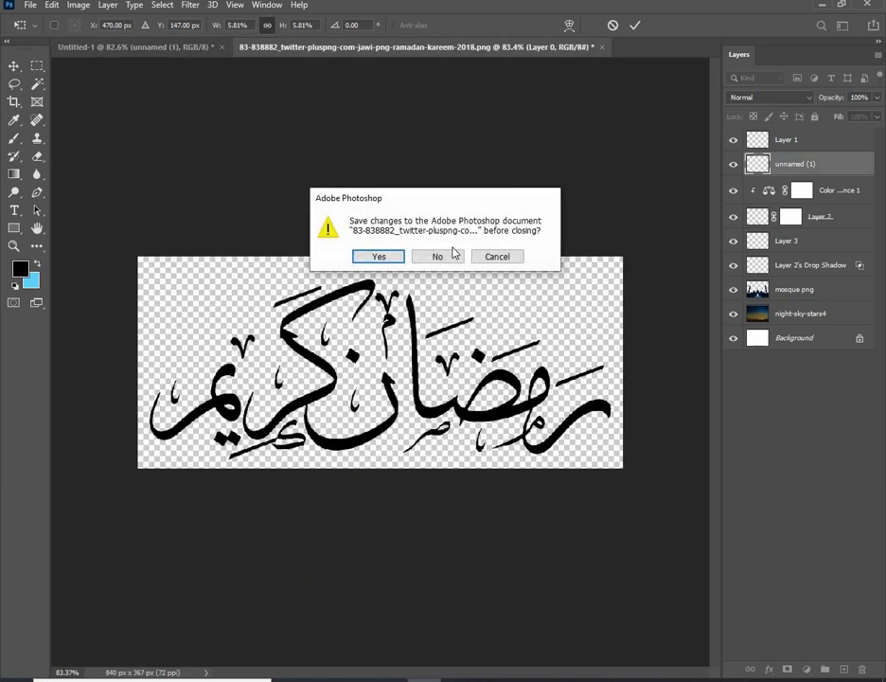
click(486, 257)
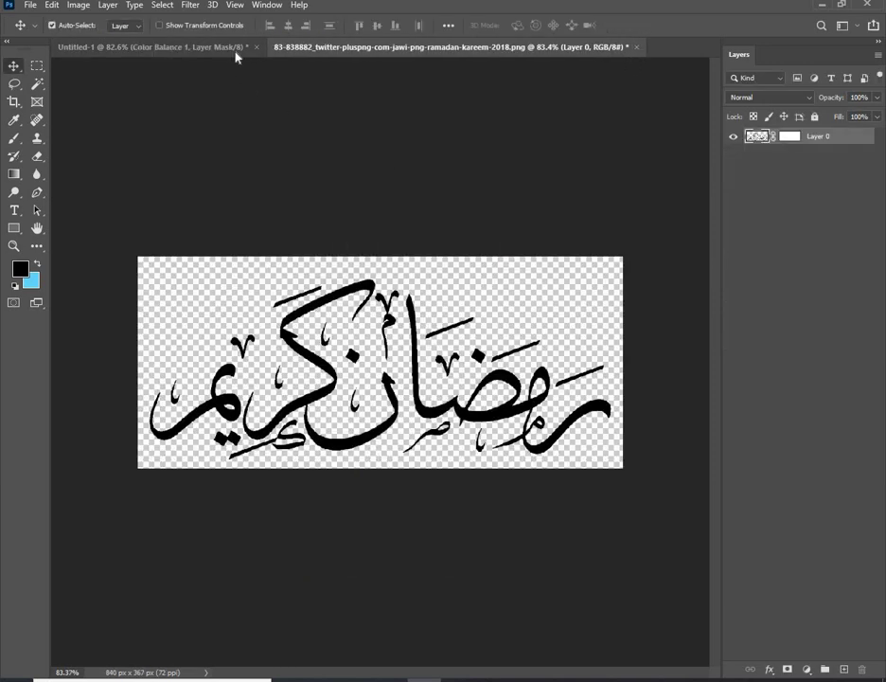
click(175, 46)
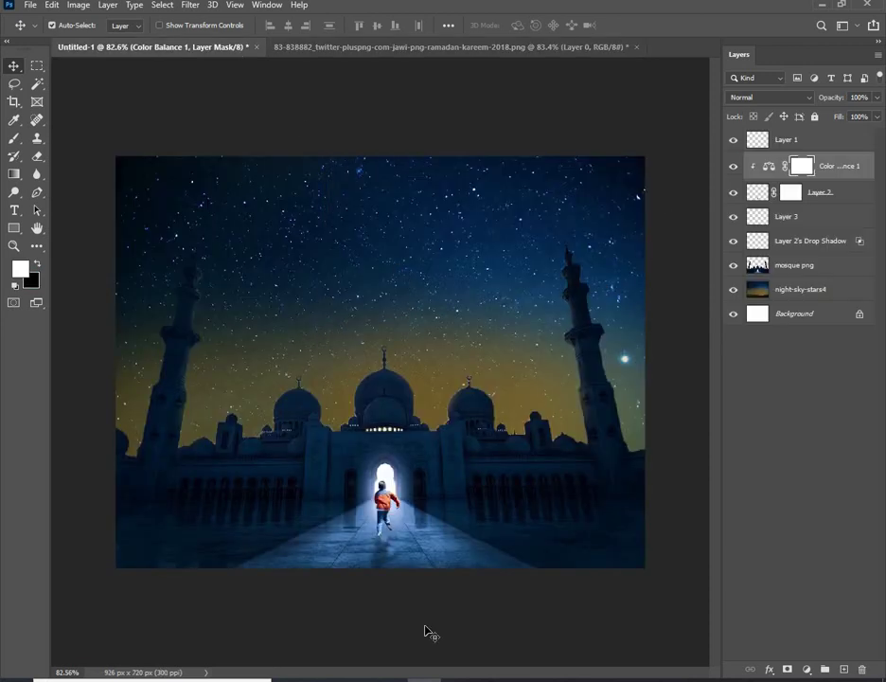
key(alt+Tab)
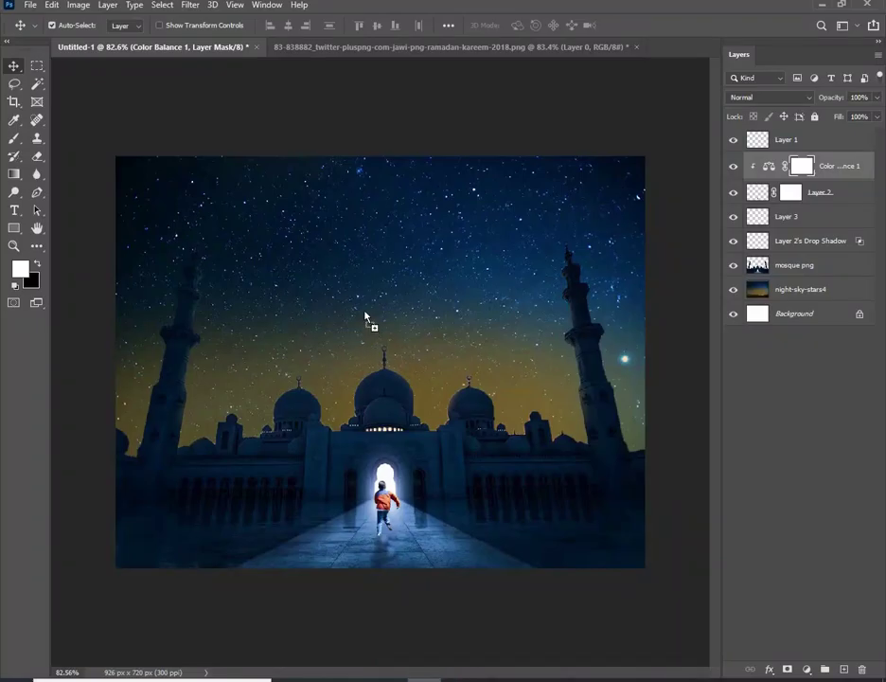
- Place the moon at 5.81% scale, tilted 9.28°, high in the sky above the dome
drag(414, 130, 452, 343)
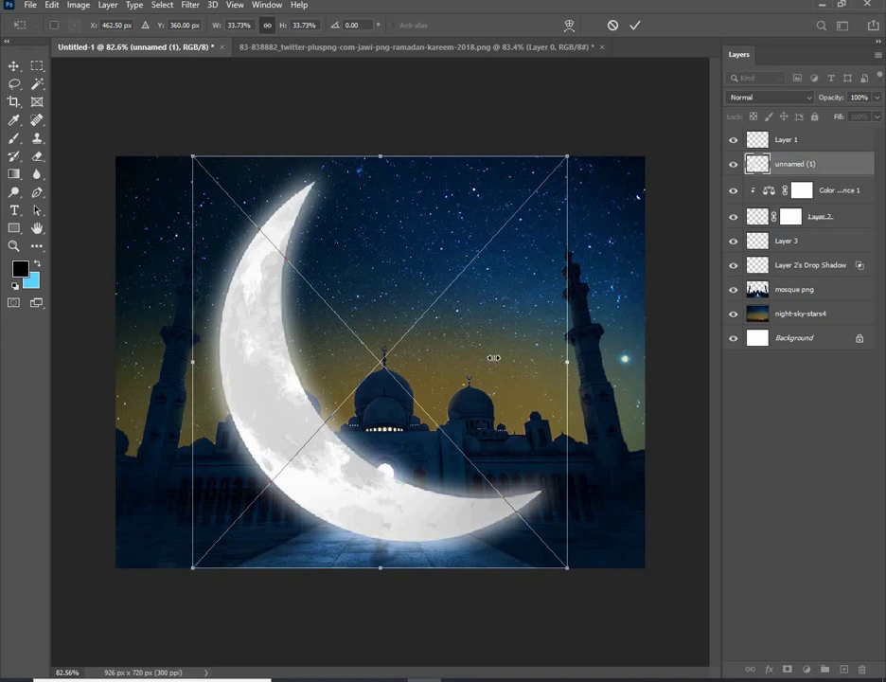
drag(568, 360, 399, 358)
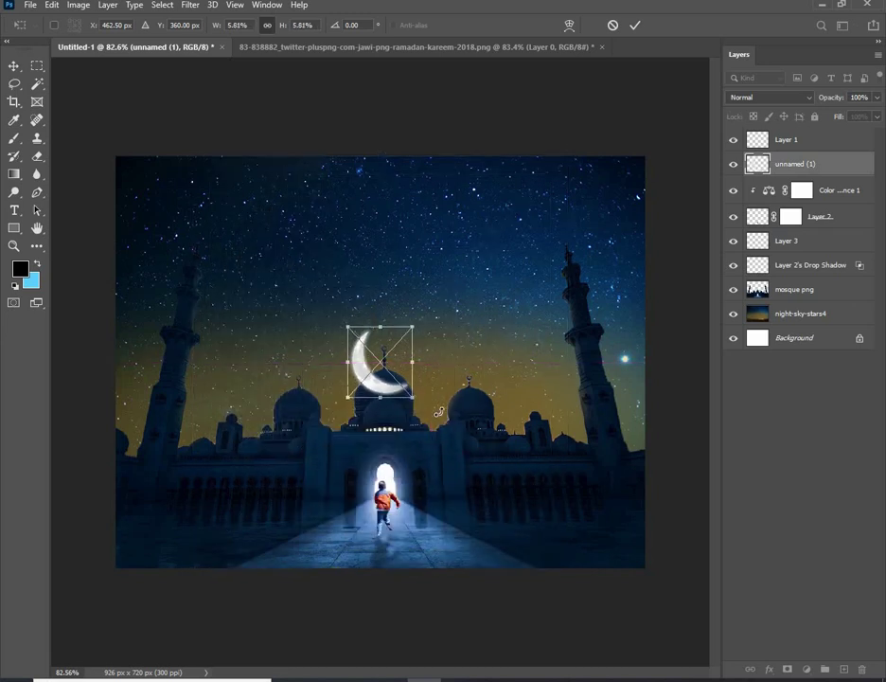
drag(440, 412, 423, 423)
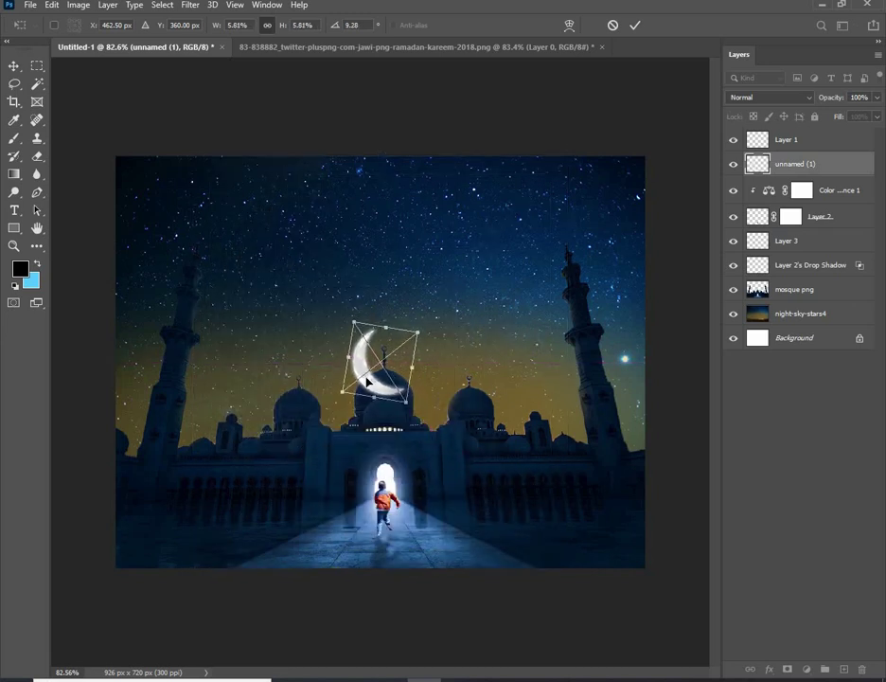
drag(369, 370, 374, 242)
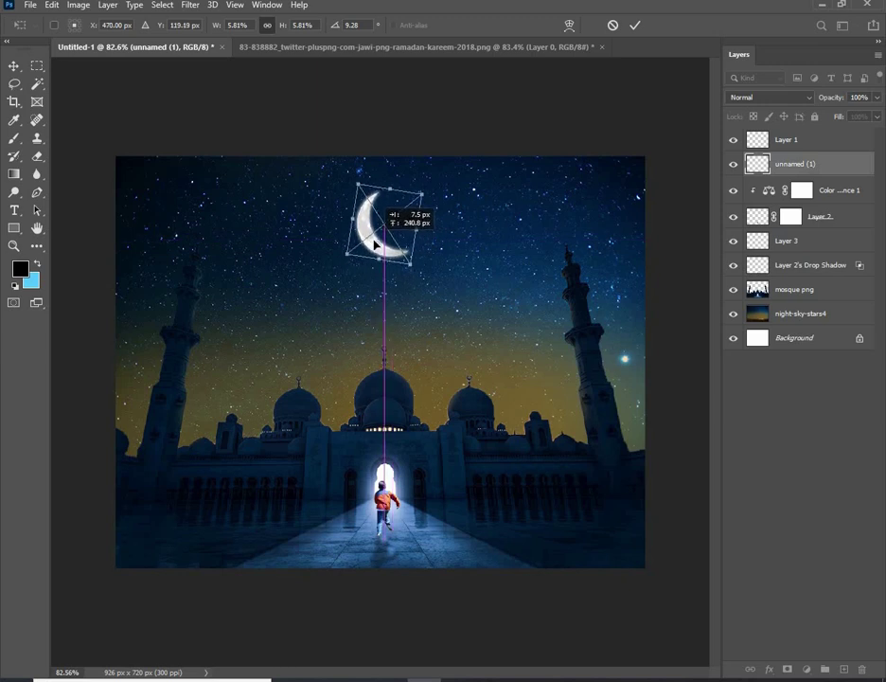
click(634, 25)
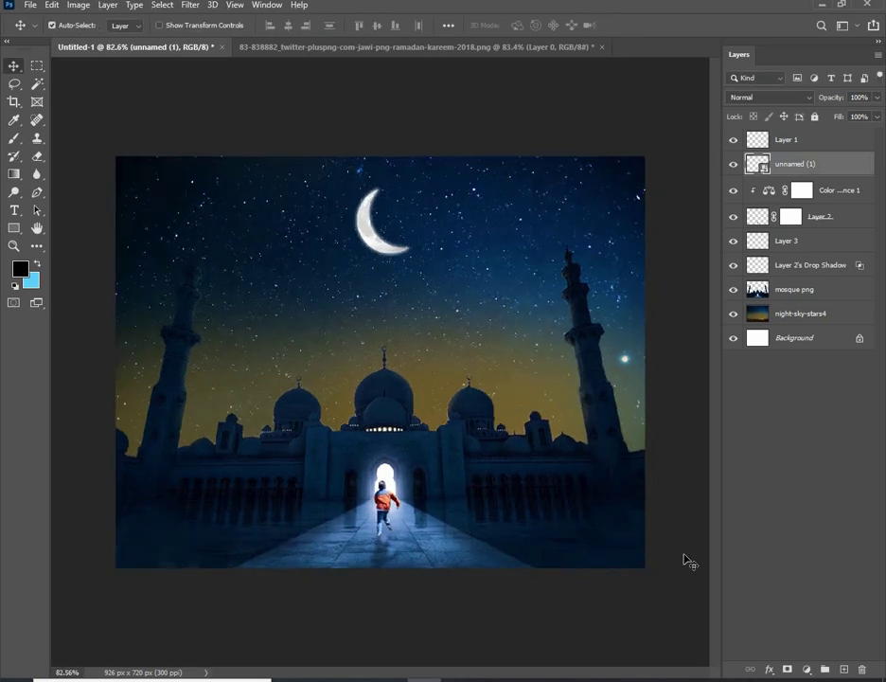
- Add a new top layer in Overlay mode with white ffffff as the brush colour
click(843, 669)
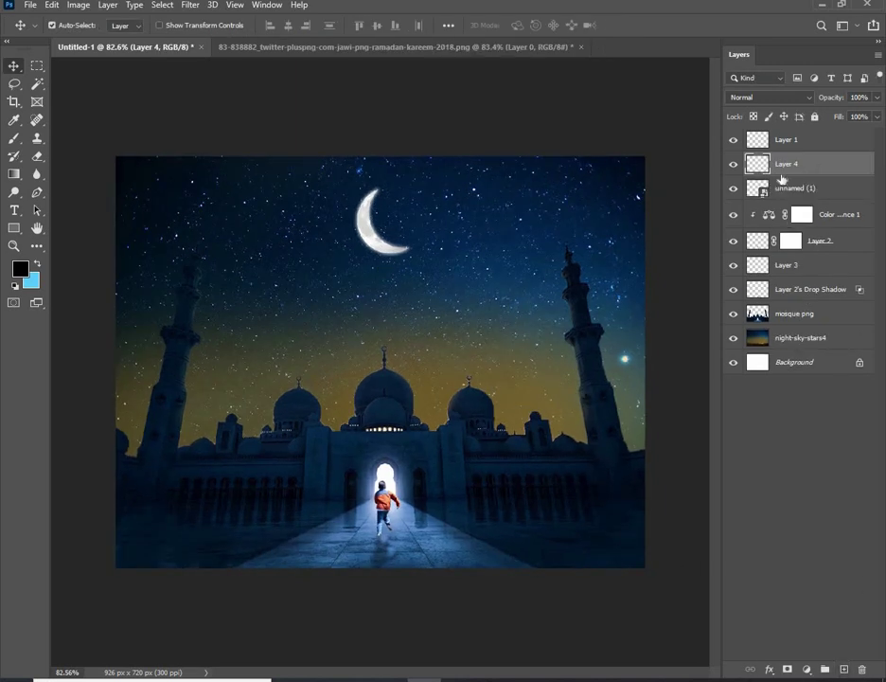
drag(783, 166, 790, 140)
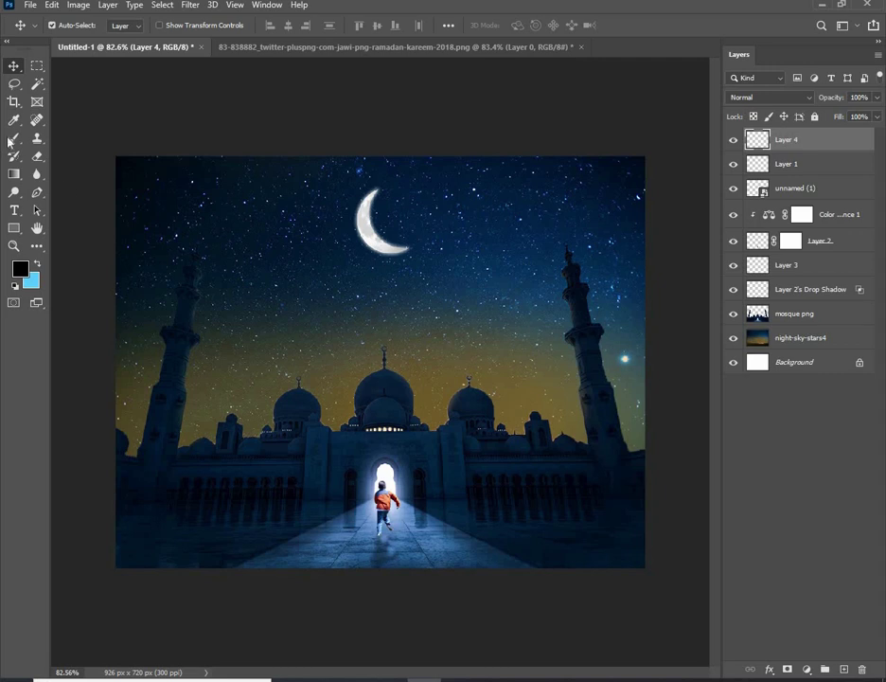
click(14, 138)
click(20, 269)
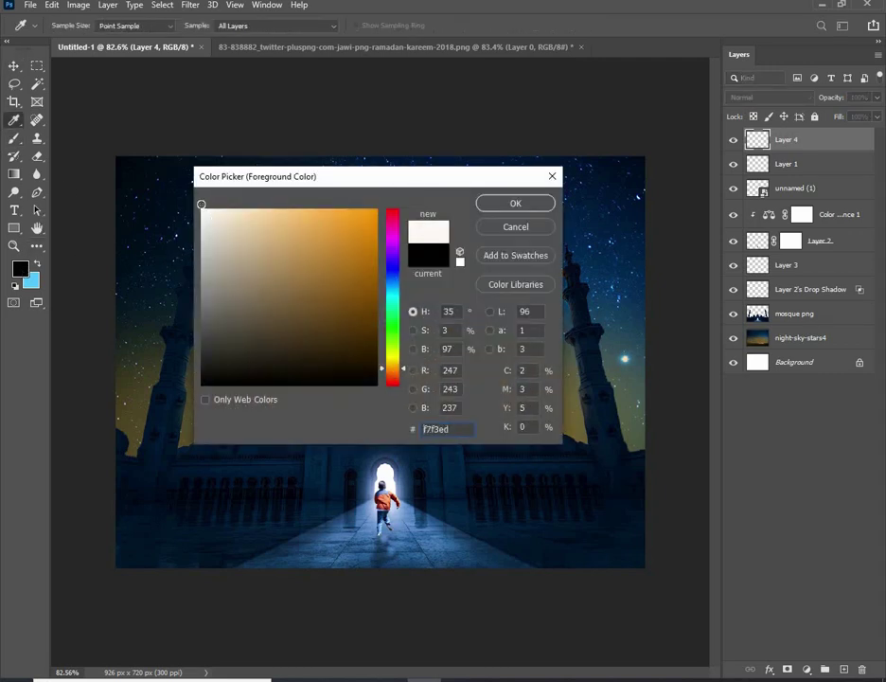
text(ffffff)
key(Return)
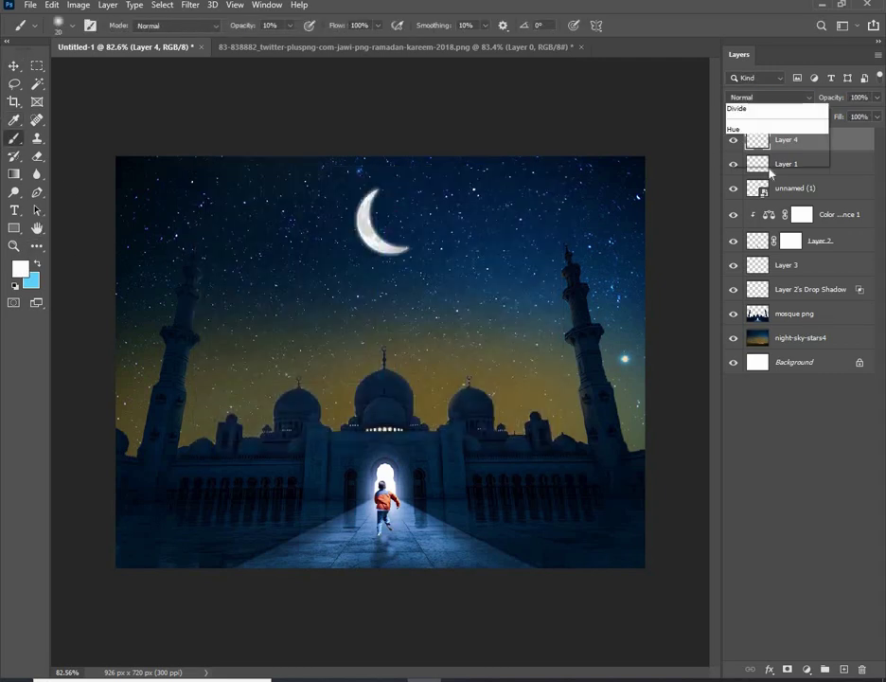
click(748, 263)
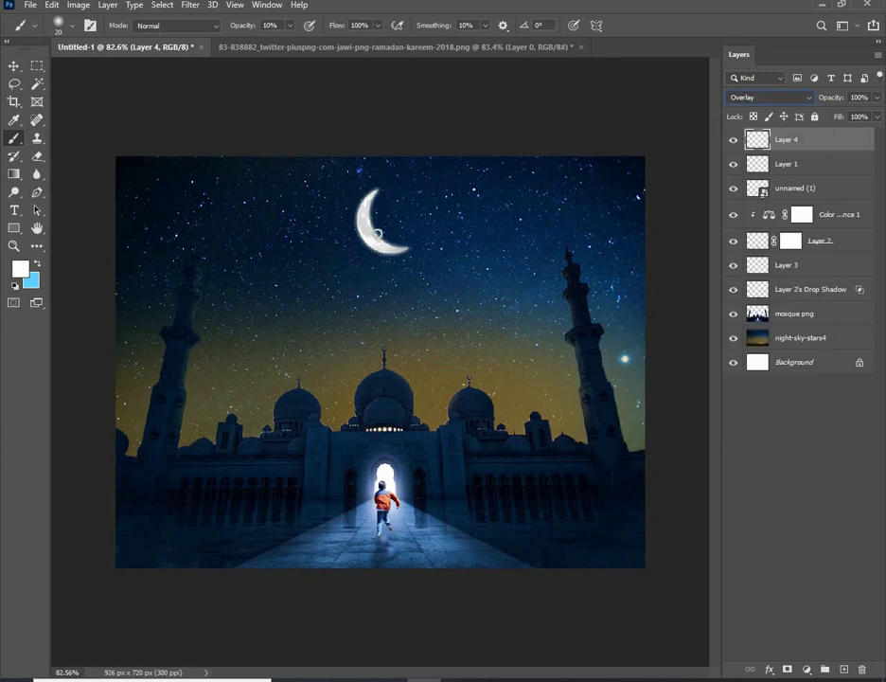
- Paint a soft white glow around the moon with a large brush at 50% opacity
key(bracketright)
key(bracketright)
key(bracketright)
click(287, 27)
drag(315, 47, 317, 47)
key(bracketright)
key(bracketright)
key(bracketright)
click(384, 228)
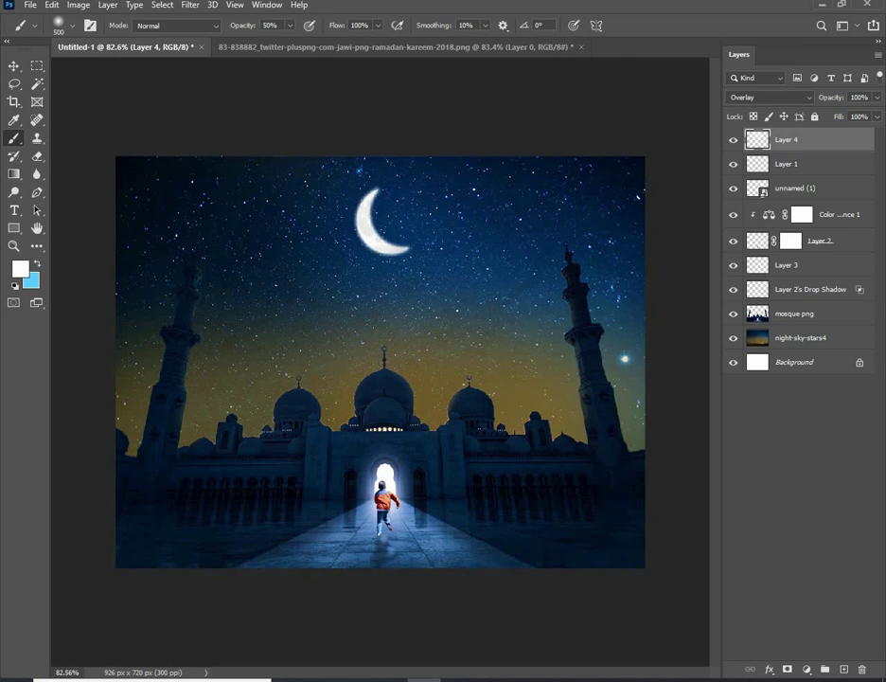
click(294, 216)
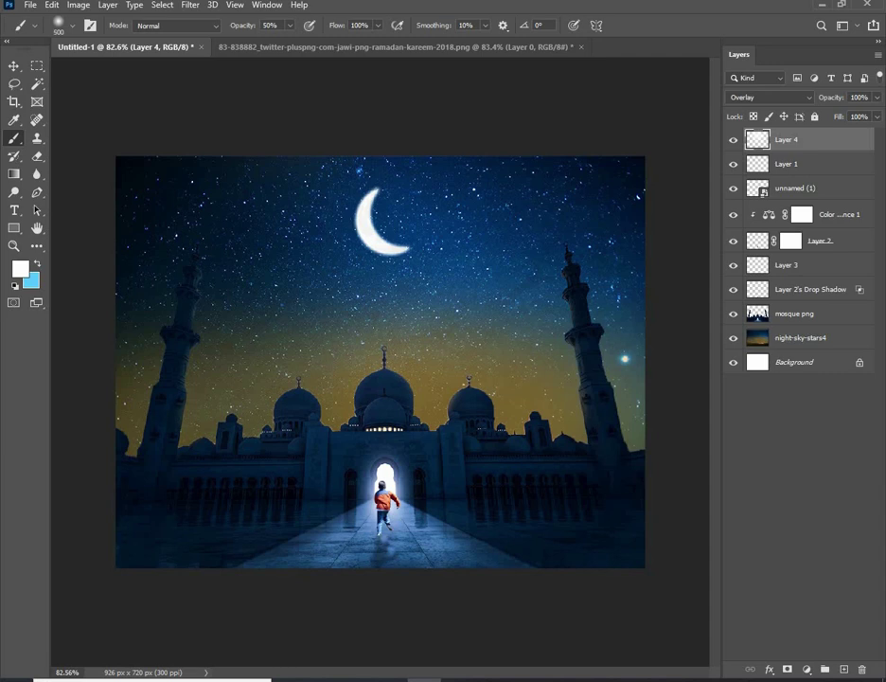
click(523, 289)
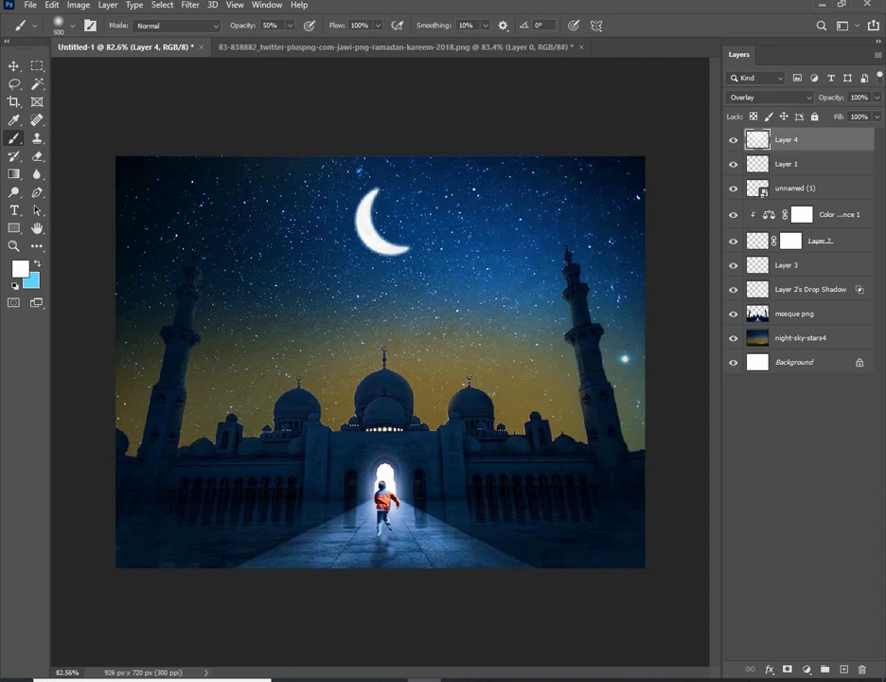
drag(194, 228, 259, 310)
click(271, 266)
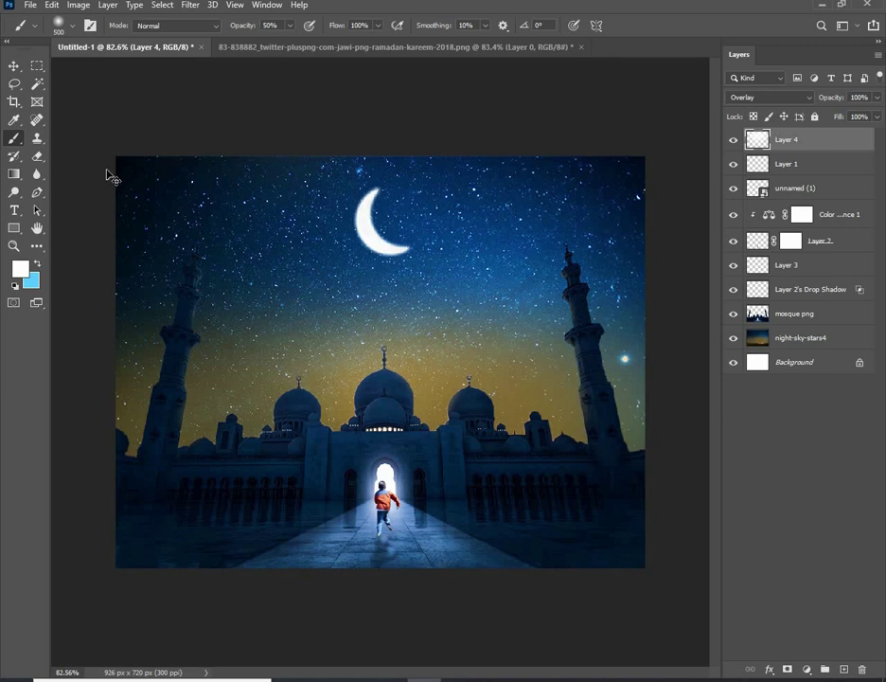
key(ctrl+z)
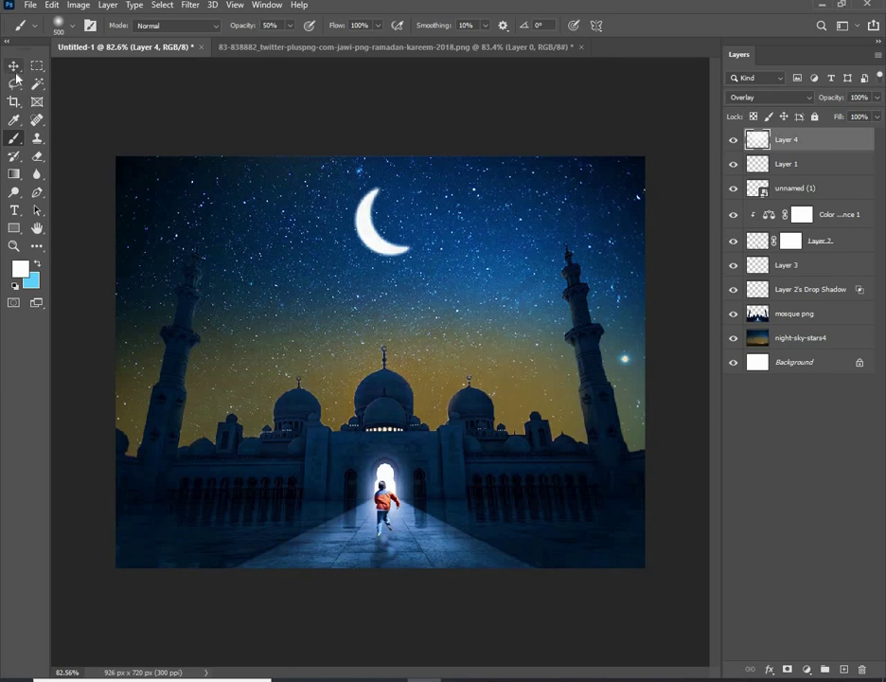
- Bring the Ramadan calligraphy into the poster, scaled to about 37% and centred above the domes
click(13, 65)
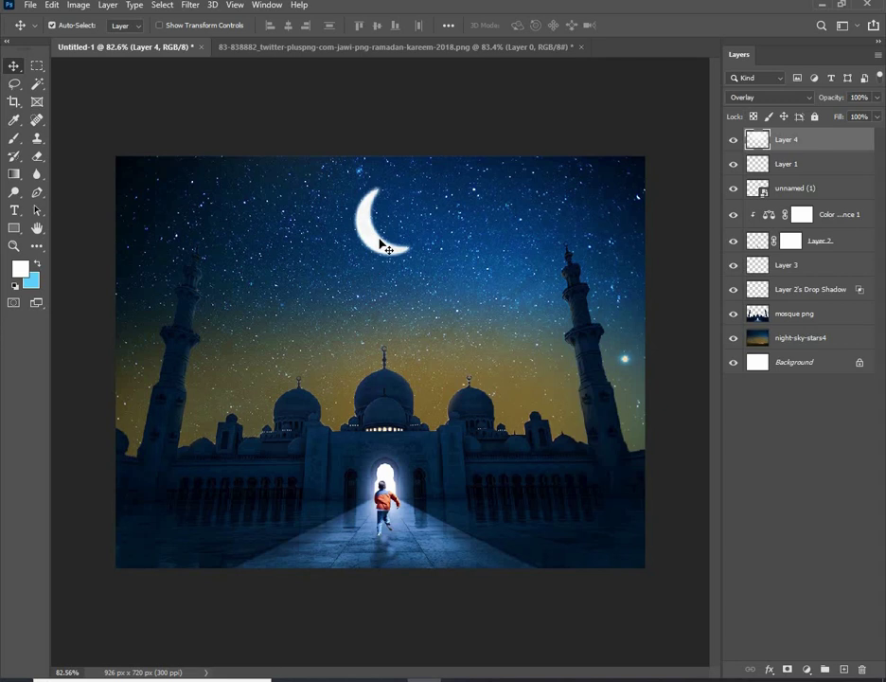
click(502, 104)
click(466, 50)
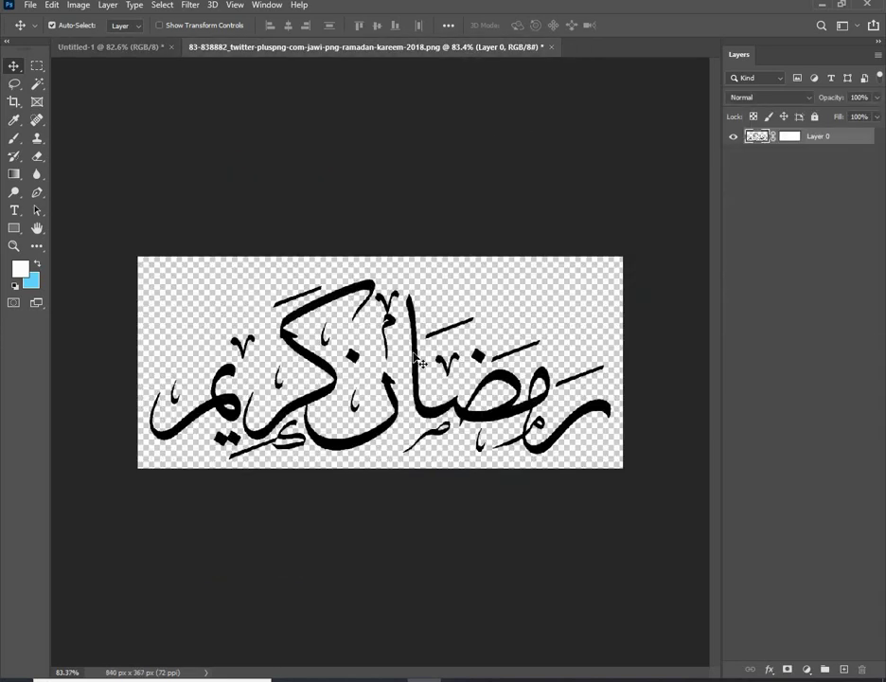
mouse_move(247, 284)
mouse_down()
mouse_move(148, 51)
mouse_move(481, 316)
mouse_up()
key(ctrl+t)
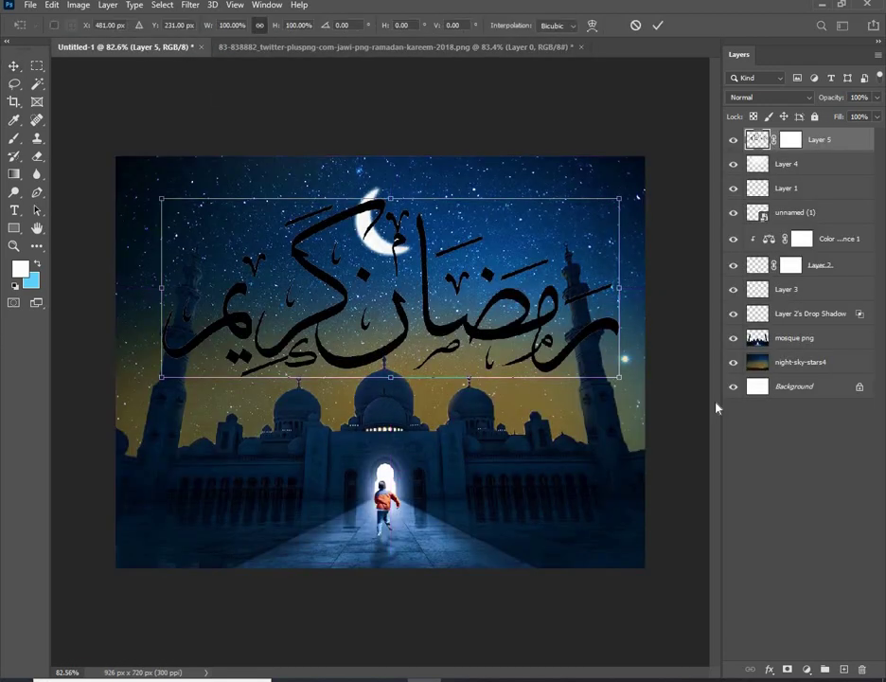
drag(620, 292, 475, 288)
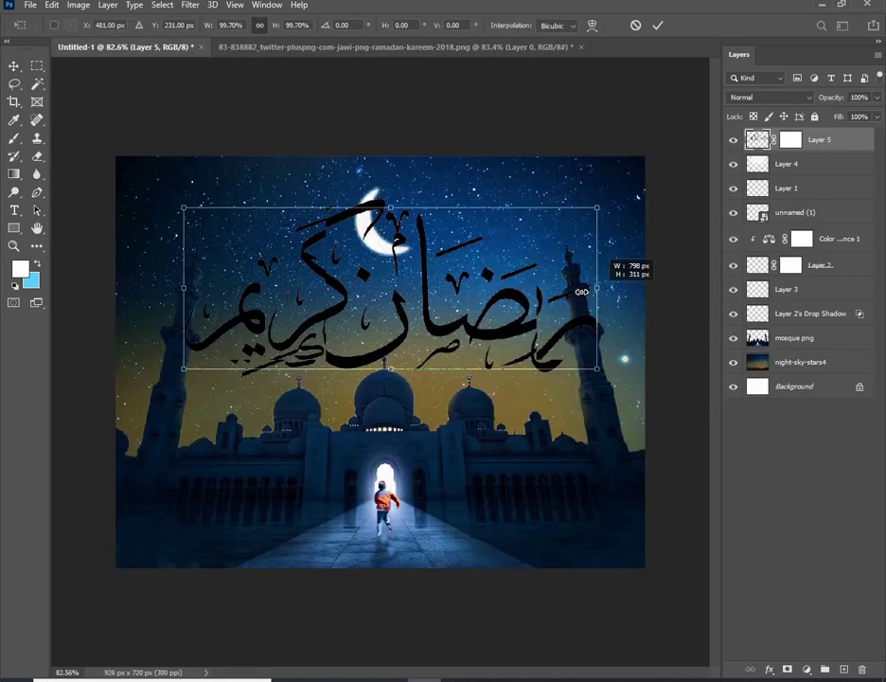
mouse_move(414, 316)
mouse_down()
mouse_move(410, 339)
mouse_move(409, 332)
mouse_up()
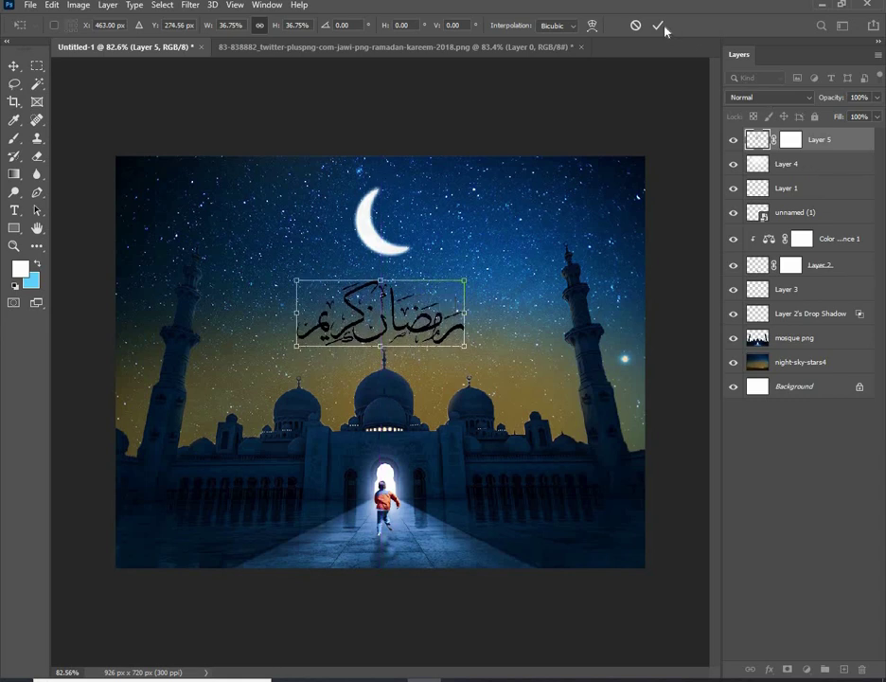
key(Return)
- Close the calligraphy source file without saving
click(582, 47)
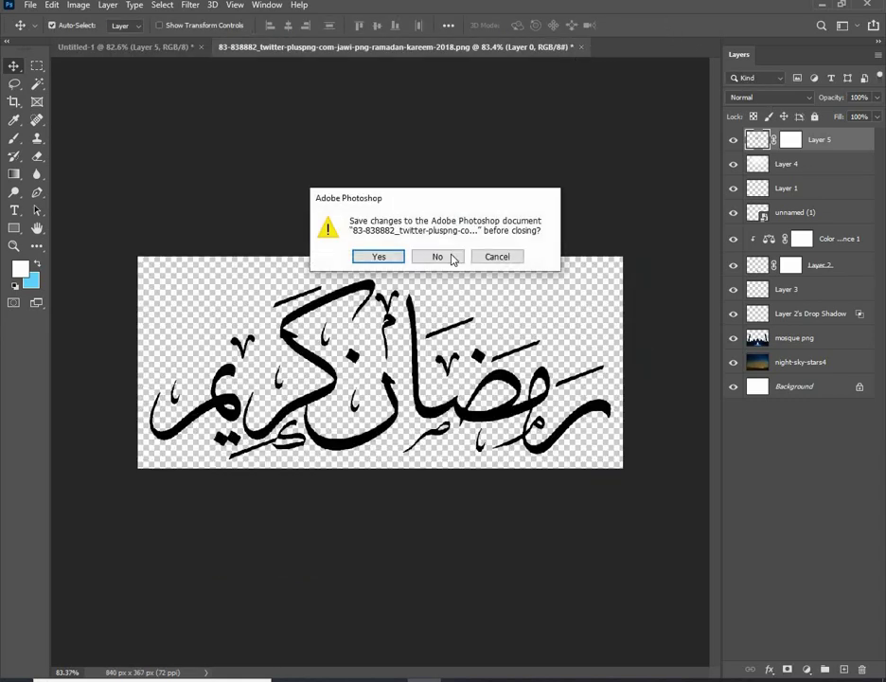
click(452, 258)
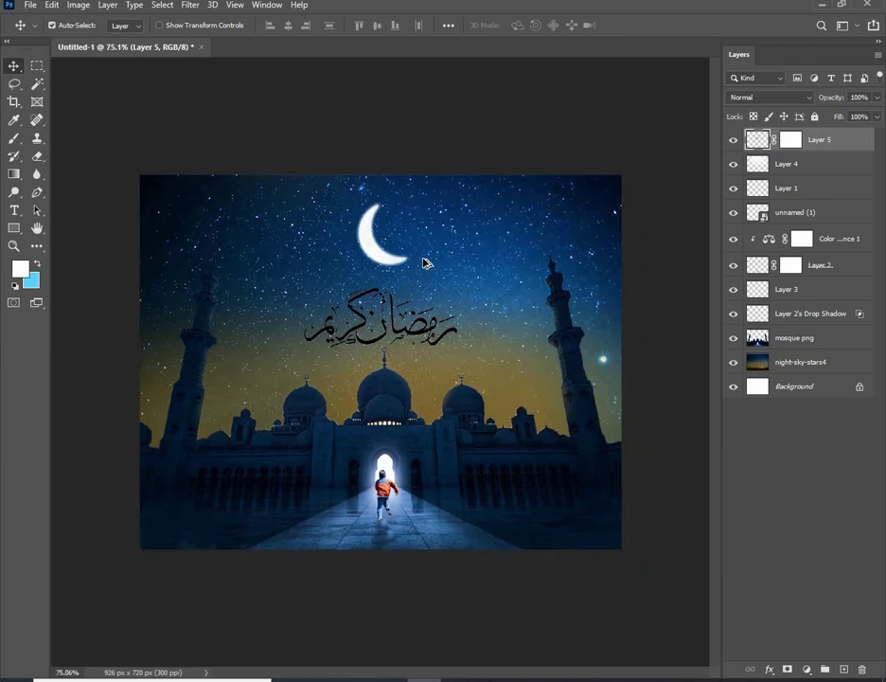
scroll(426, 264, up, 1)
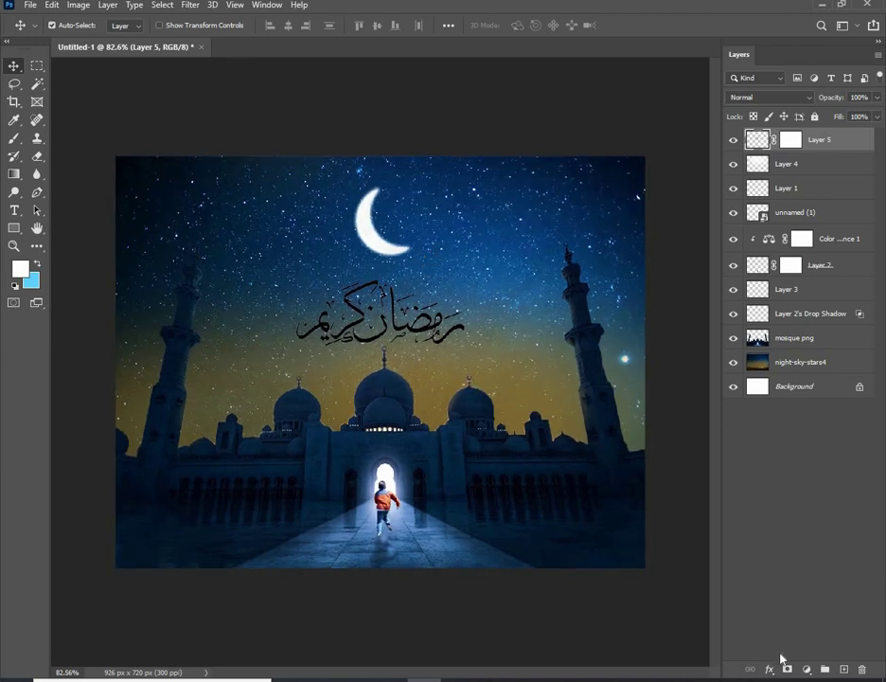
- Add a white Solid Color fill layer clipped to the calligraphy's Layer 5
click(733, 139)
click(733, 139)
click(804, 667)
click(805, 424)
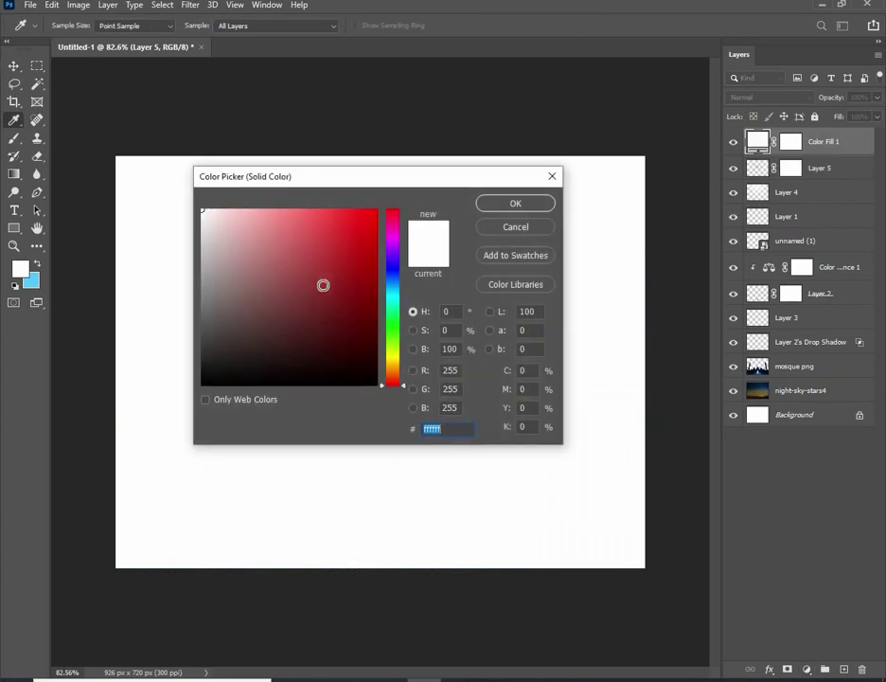
click(148, 186)
click(428, 260)
key(Return)
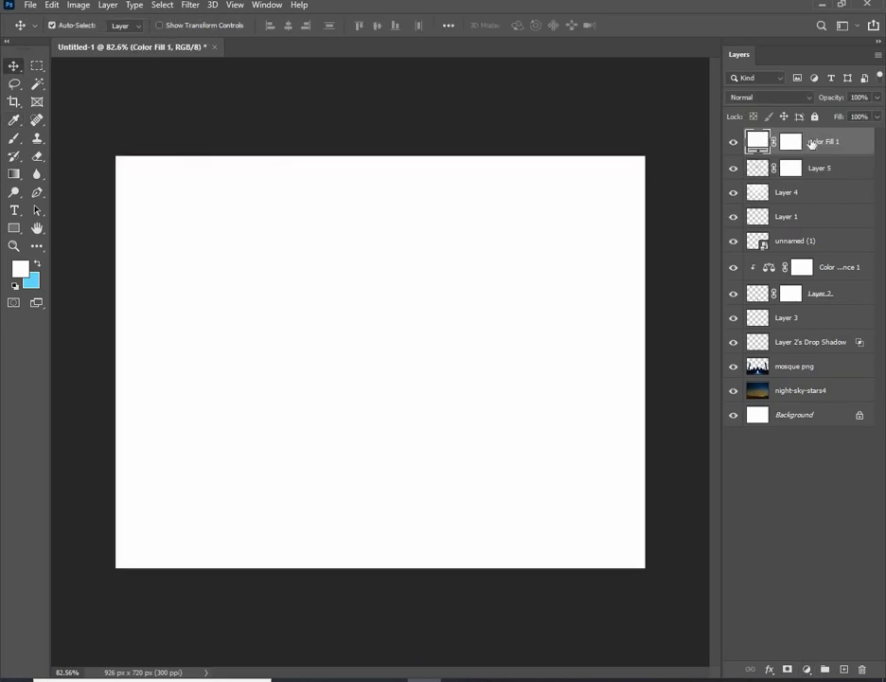
right_click(811, 144)
click(739, 358)
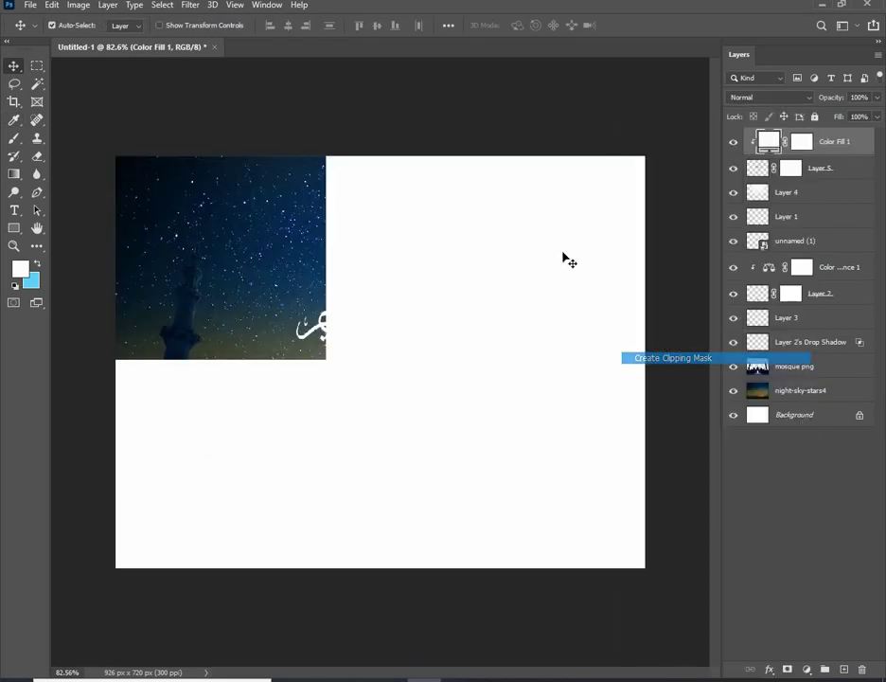
- Add a new Layer 6 in Overlay blending with the Brush tool active
click(844, 668)
key(b)
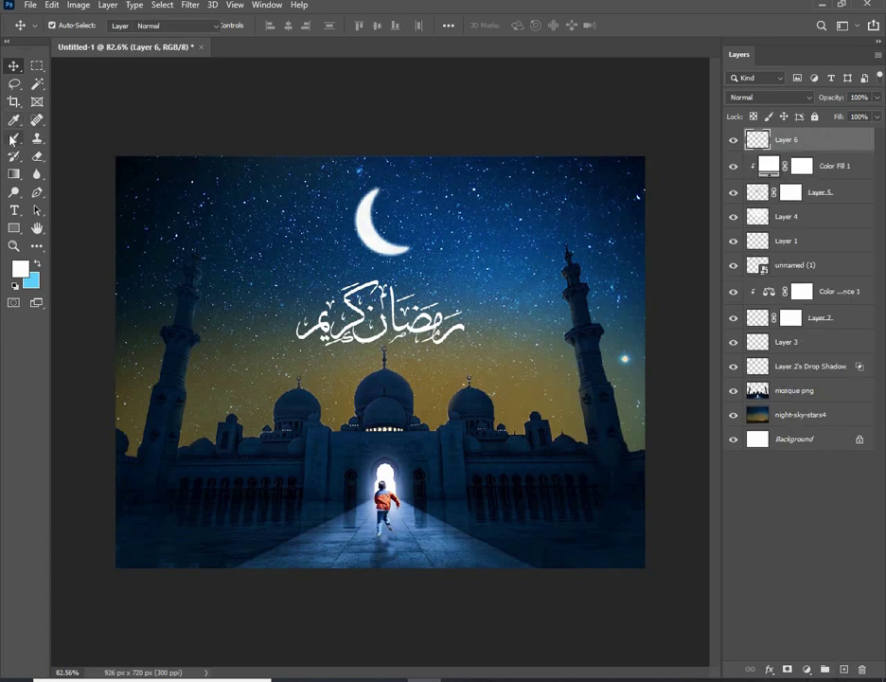
click(769, 97)
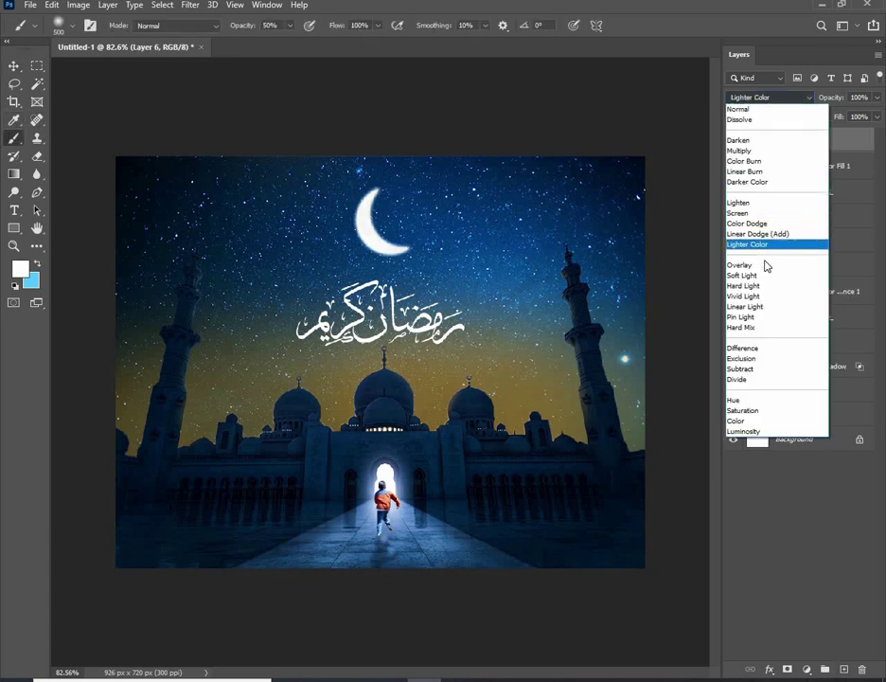
click(765, 265)
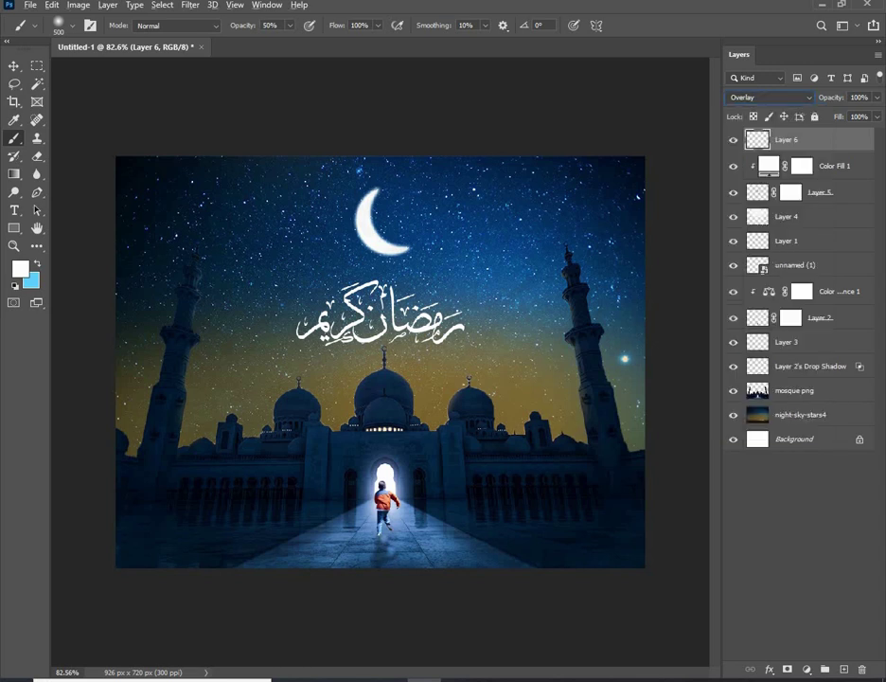
- Paint a soft white glow across and above the calligraphy
click(298, 242)
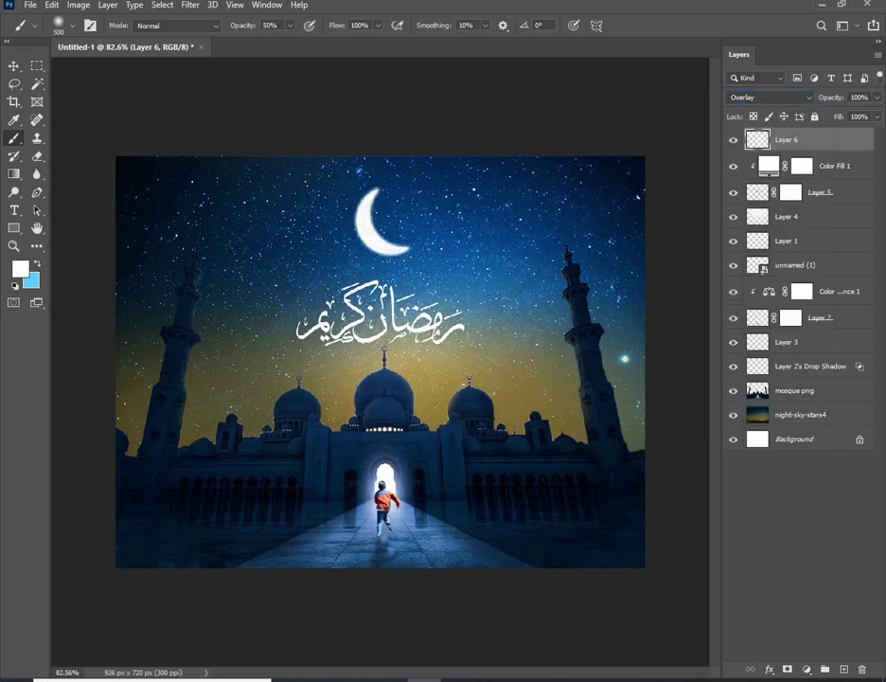
scroll(403, 341, up, 2)
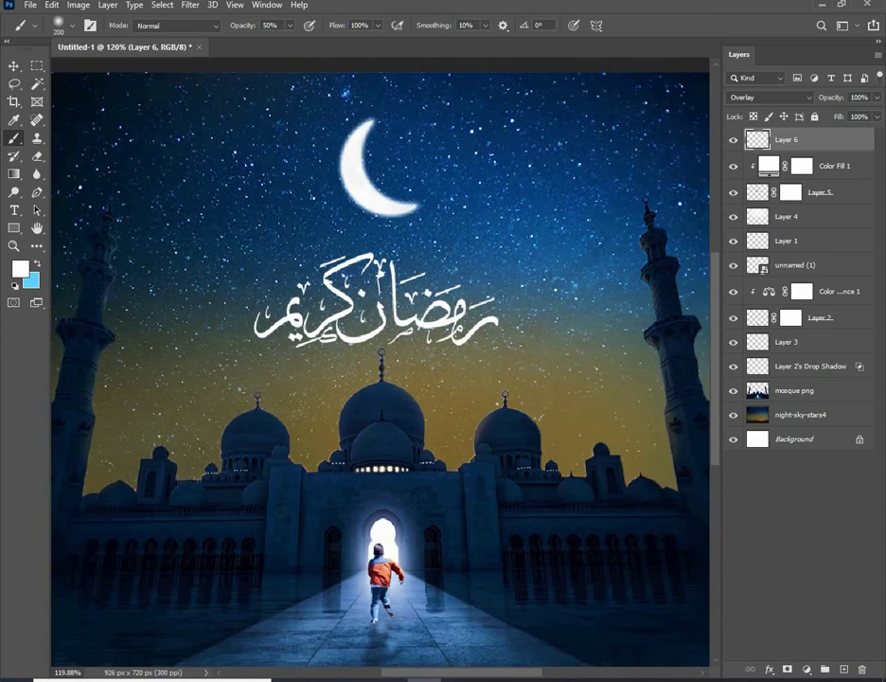
key(bracketleft)
key(bracketleft)
key(bracketleft)
drag(355, 239, 267, 227)
key(ctrl+z)
mouse_move(360, 237)
mouse_down()
mouse_move(275, 225)
mouse_move(232, 228)
mouse_move(203, 241)
mouse_up()
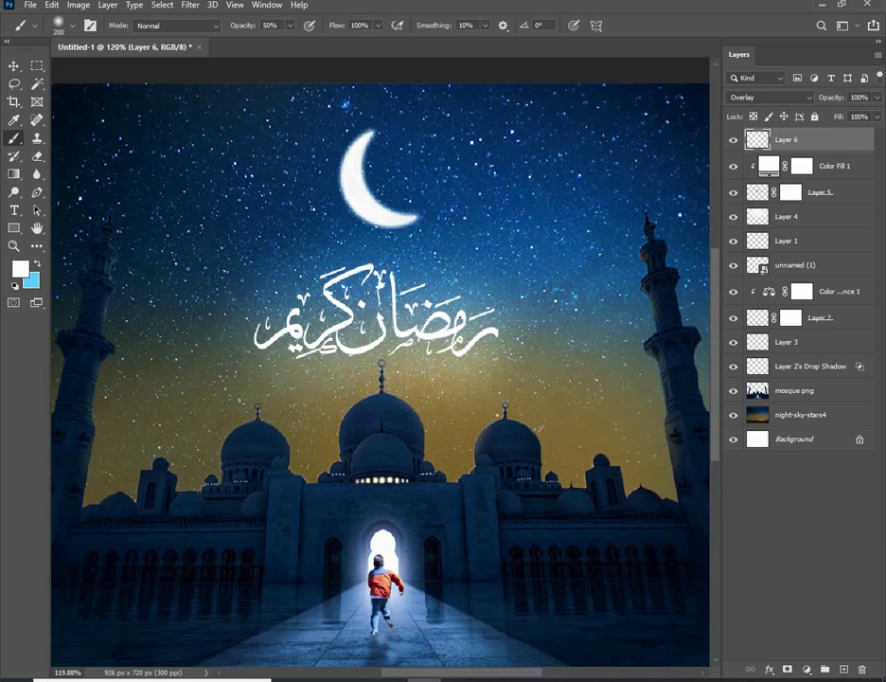
scroll(390, 357, down, 5)
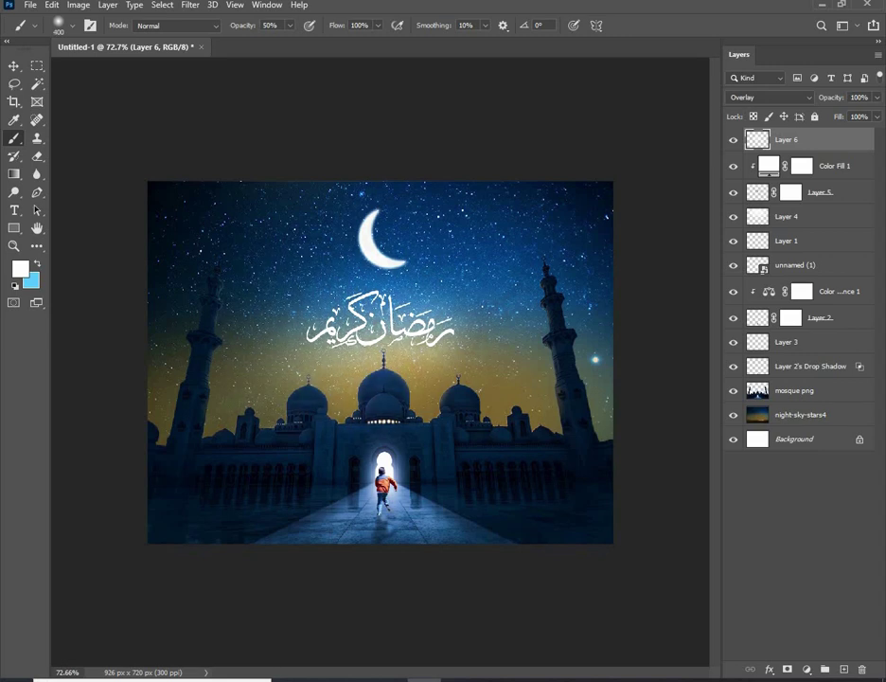
- Select every layer from Background to the top and convert them into one smart object
click(13, 65)
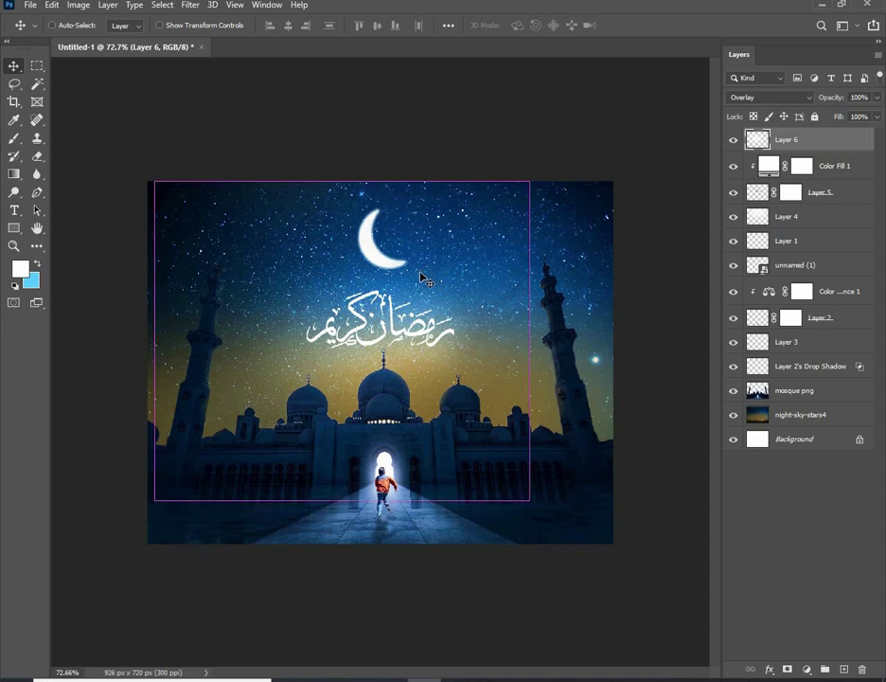
scroll(425, 285, up, 2)
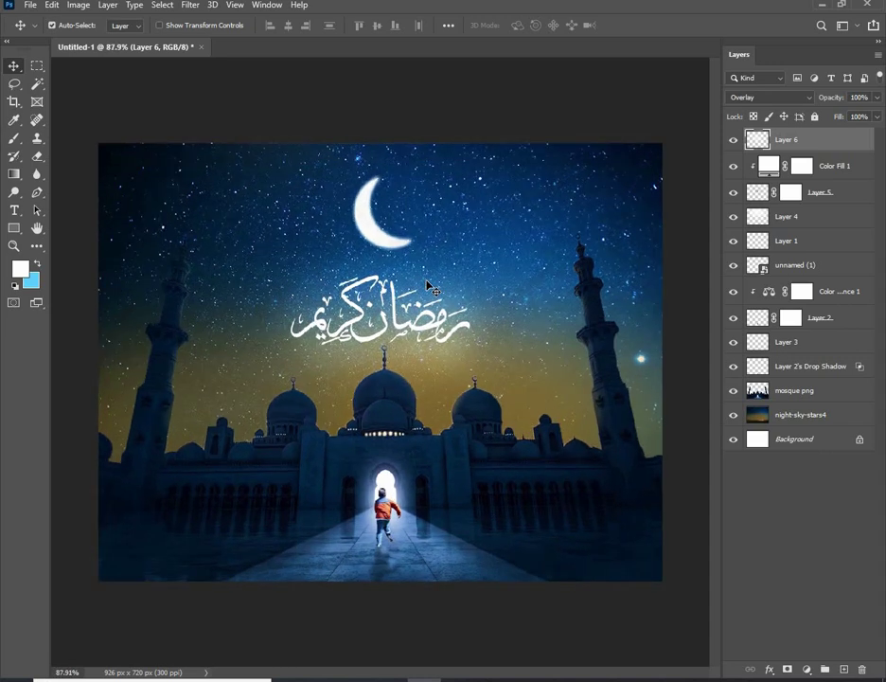
scroll(427, 284, down, 1)
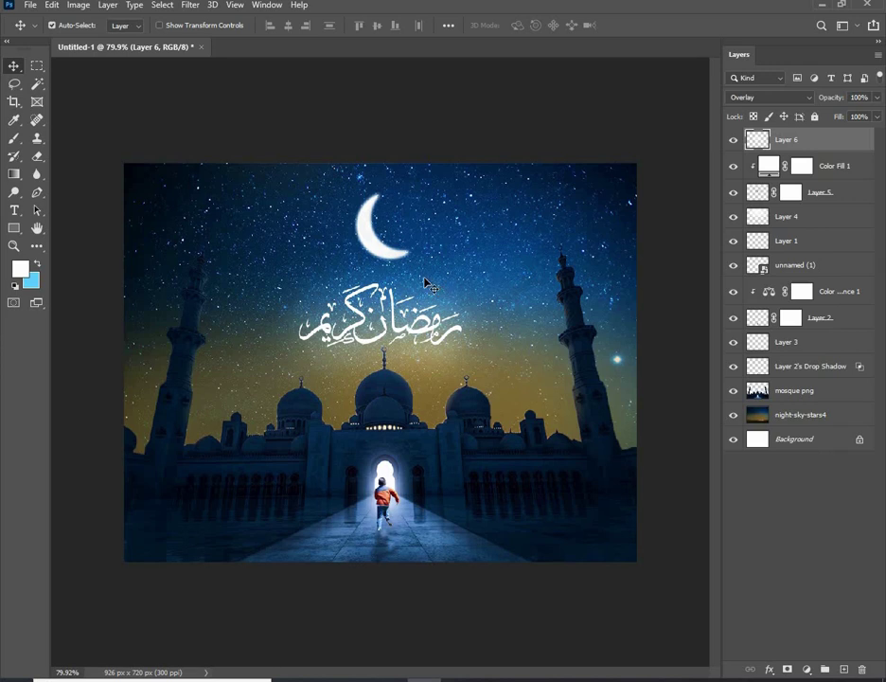
scroll(433, 290, down, 1)
scroll(433, 290, up, 1)
scroll(358, 278, down, 1)
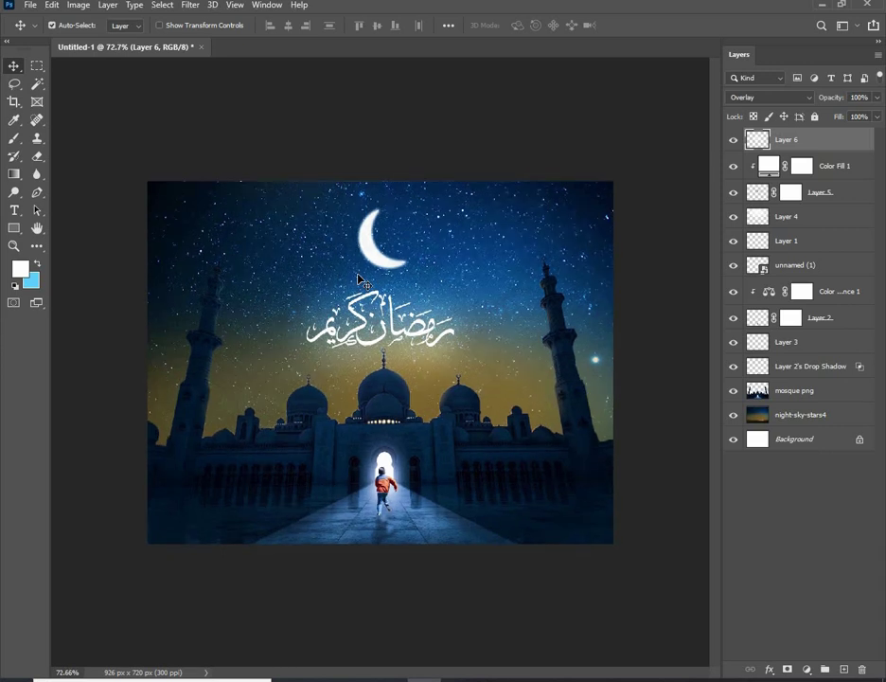
scroll(358, 277, up, 1)
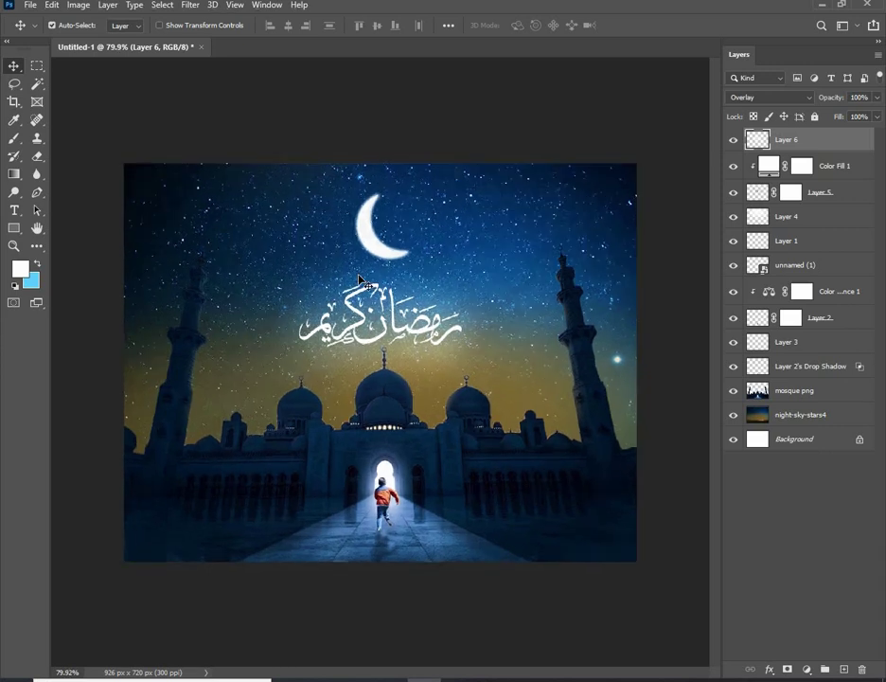
click(824, 603)
drag(811, 452, 796, 352)
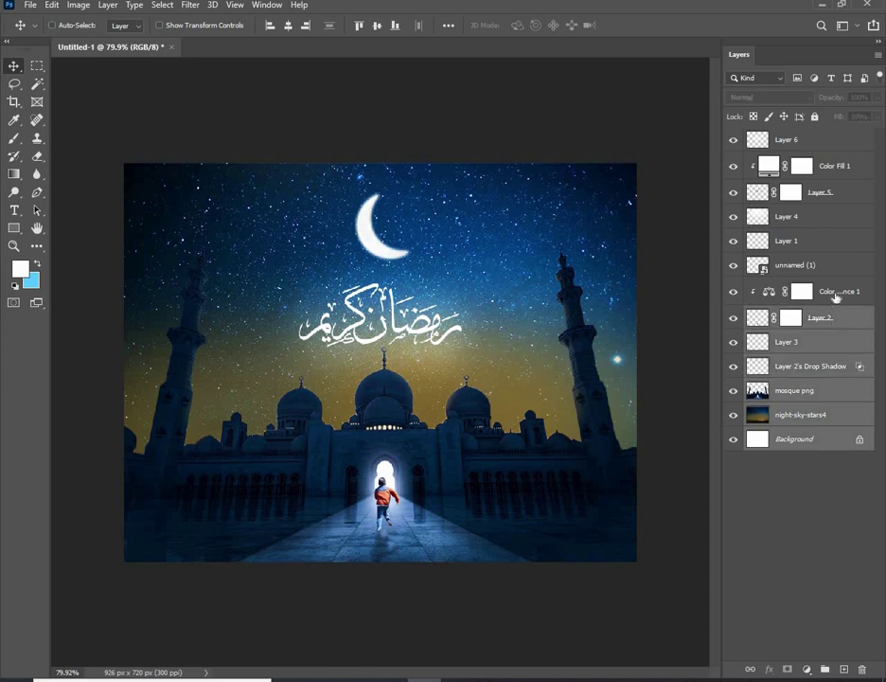
mouse_move(795, 353)
mouse_down()
mouse_move(826, 221)
mouse_move(829, 140)
mouse_up()
right_click(767, 249)
click(739, 285)
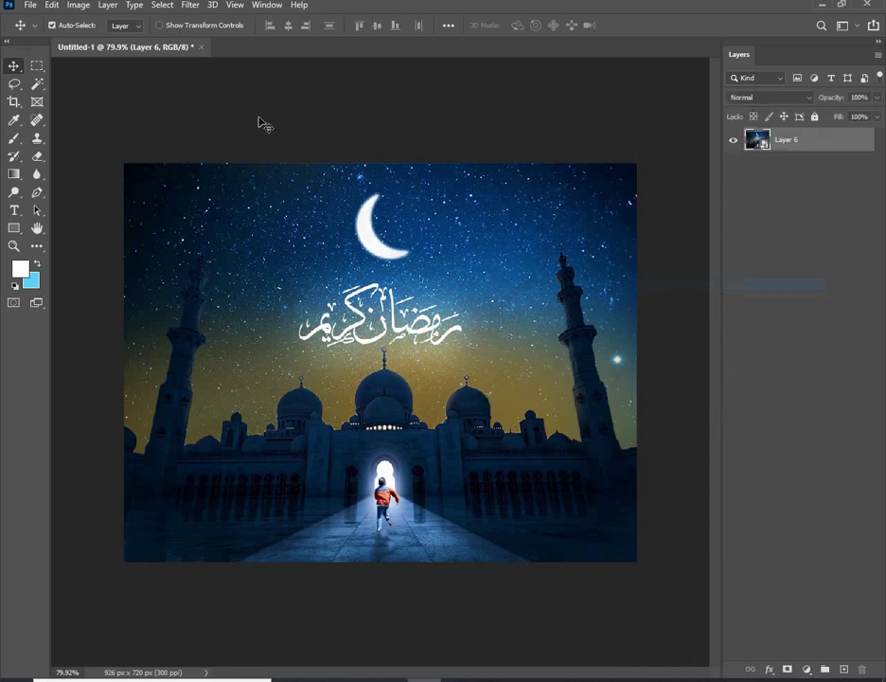
- Apply a Camera Raw smart filter to merged Layer 6 with Temperature -7 and Contrast +28
click(187, 7)
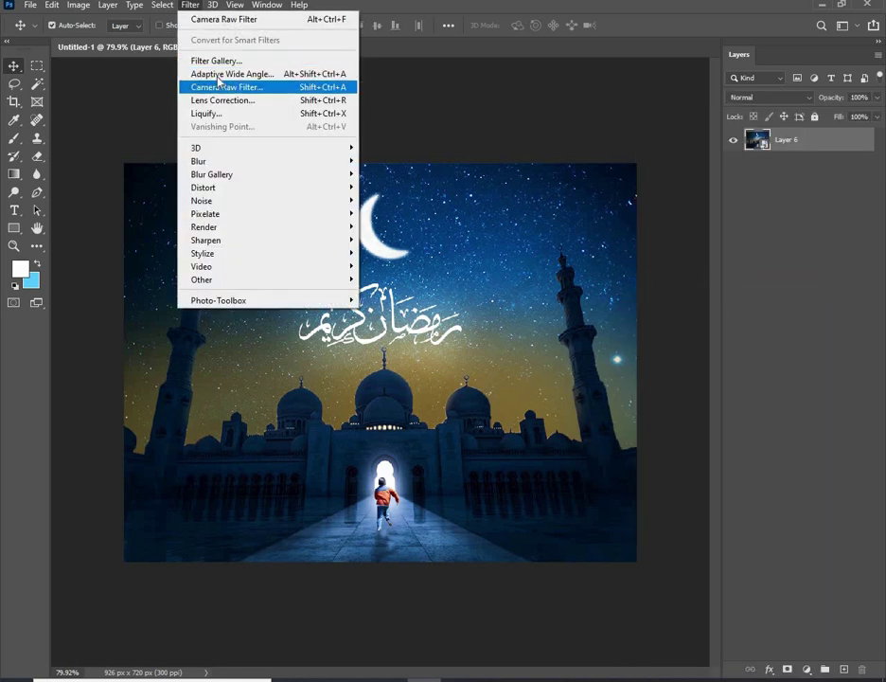
click(189, 88)
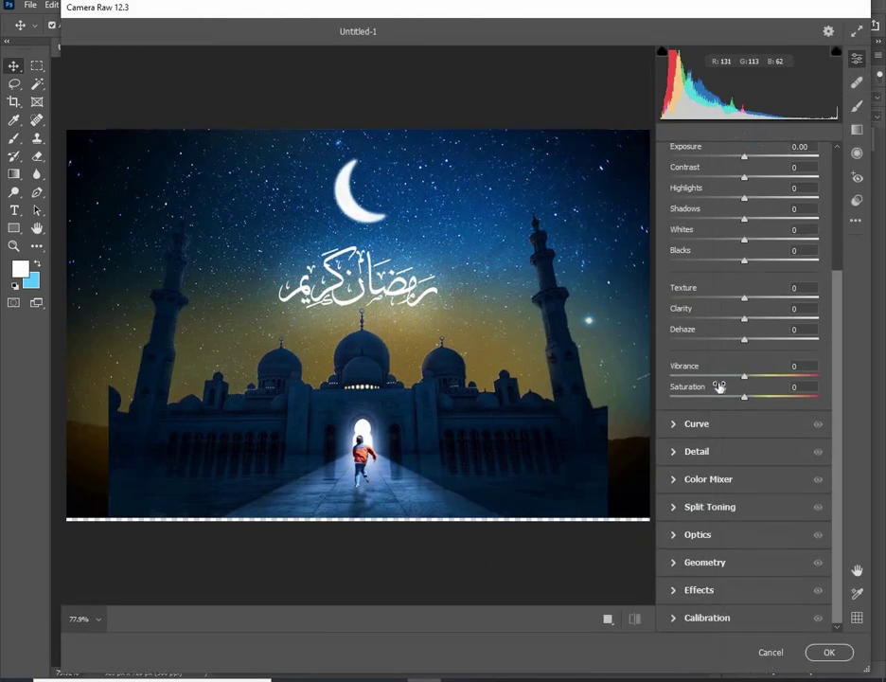
scroll(727, 312, up, 3)
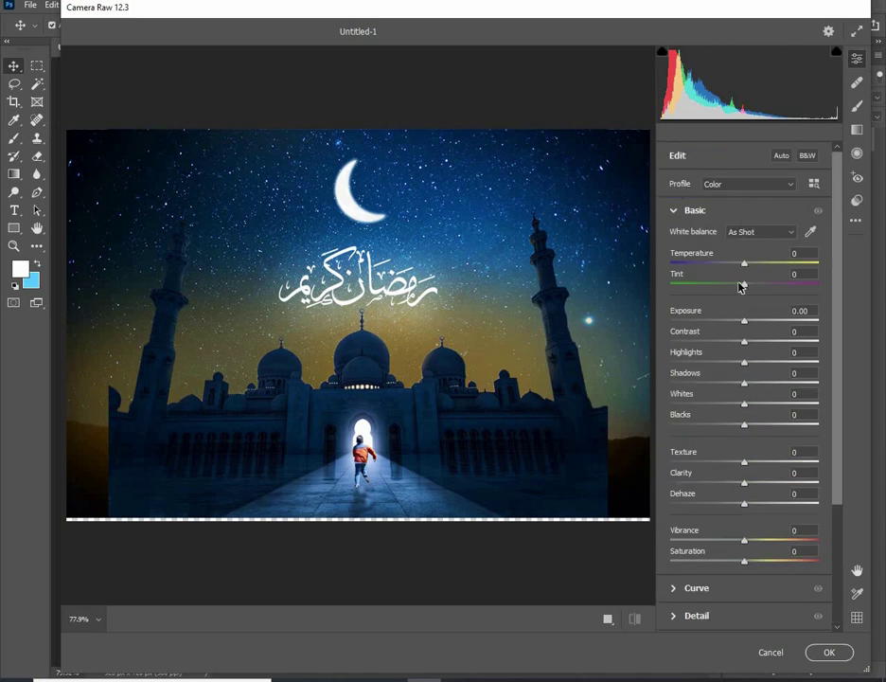
click(764, 342)
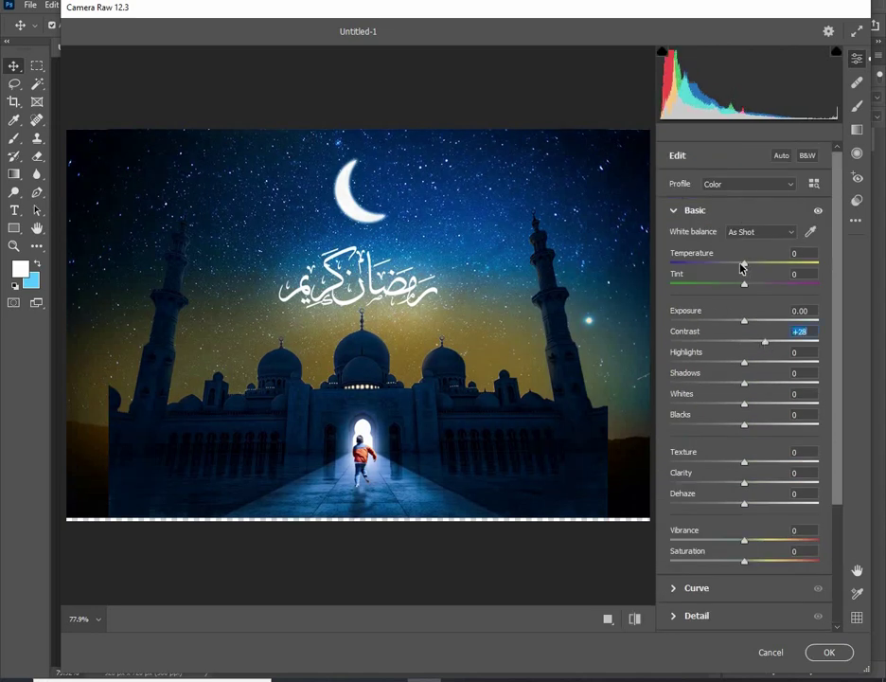
click(741, 264)
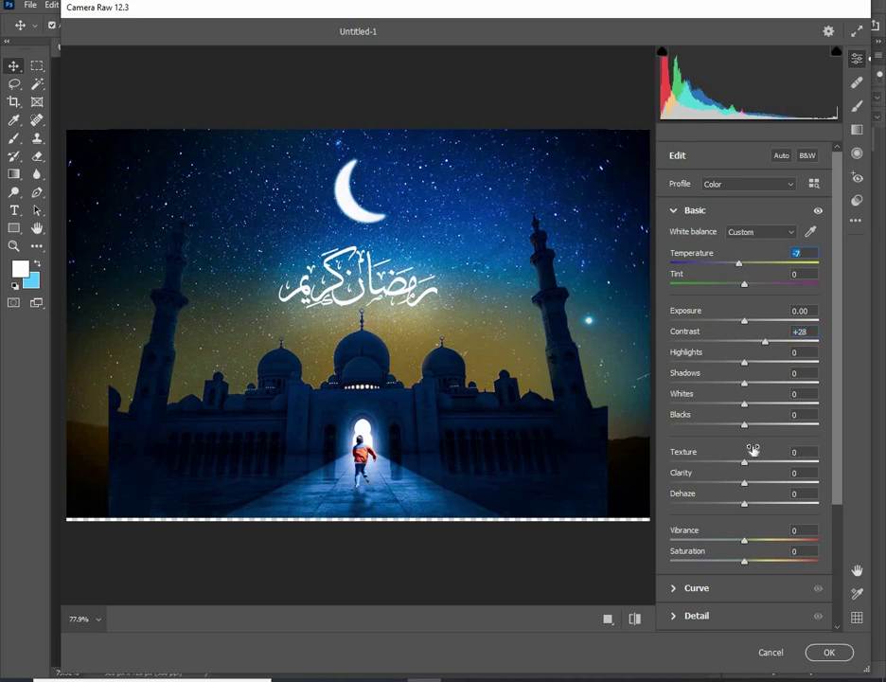
click(829, 652)
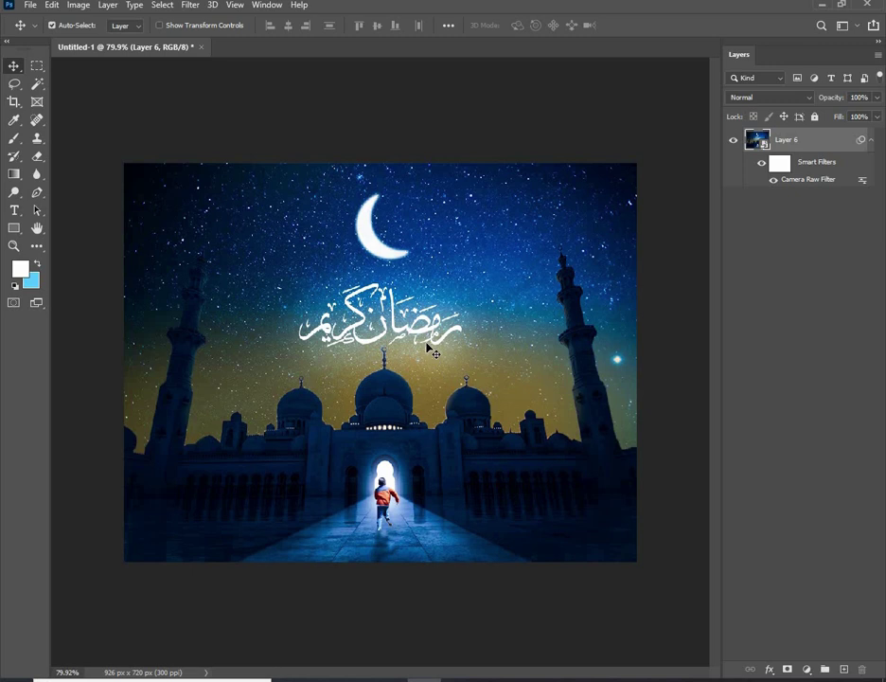
- Add a Color Lookup adjustment layer graded with the Kodak 5218 Kodak 2383 LUT
click(807, 670)
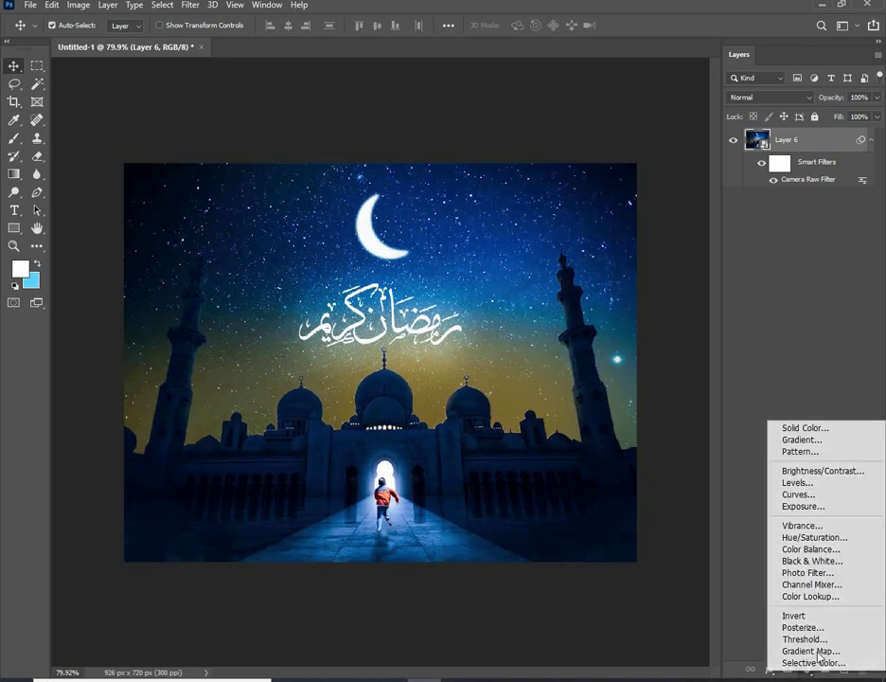
click(810, 596)
click(720, 228)
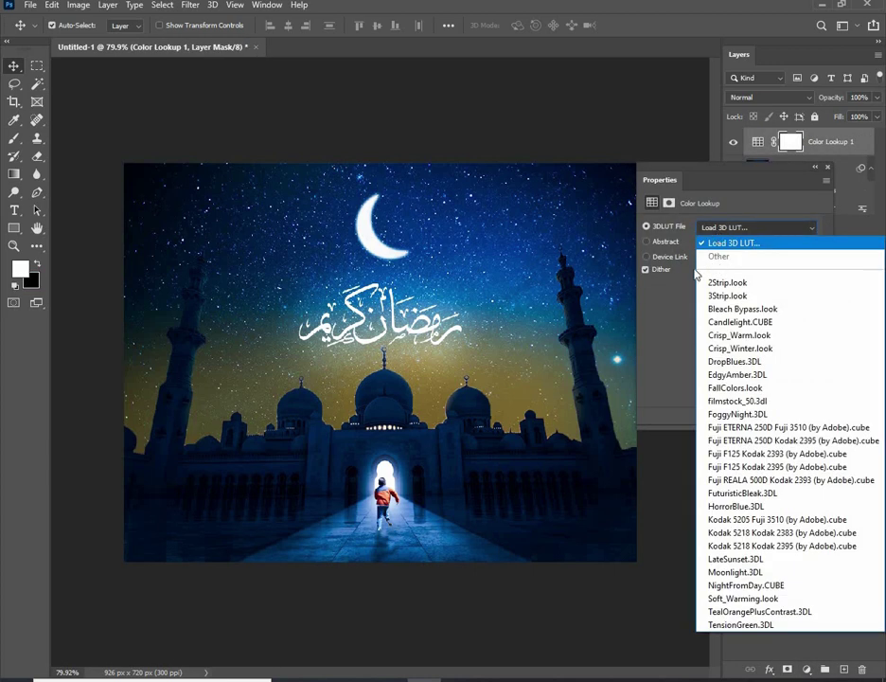
click(745, 537)
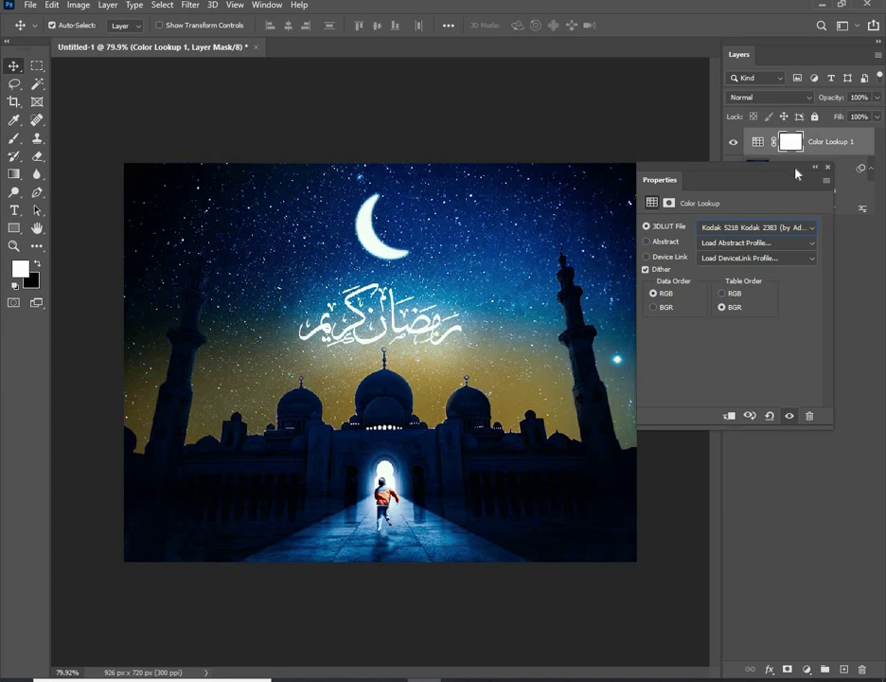
- Try the Kodak 5205 Fuji 3510 and Kodak 5218 Kodak 2395 LUTs, then discard the lookup
drag(798, 169, 792, 257)
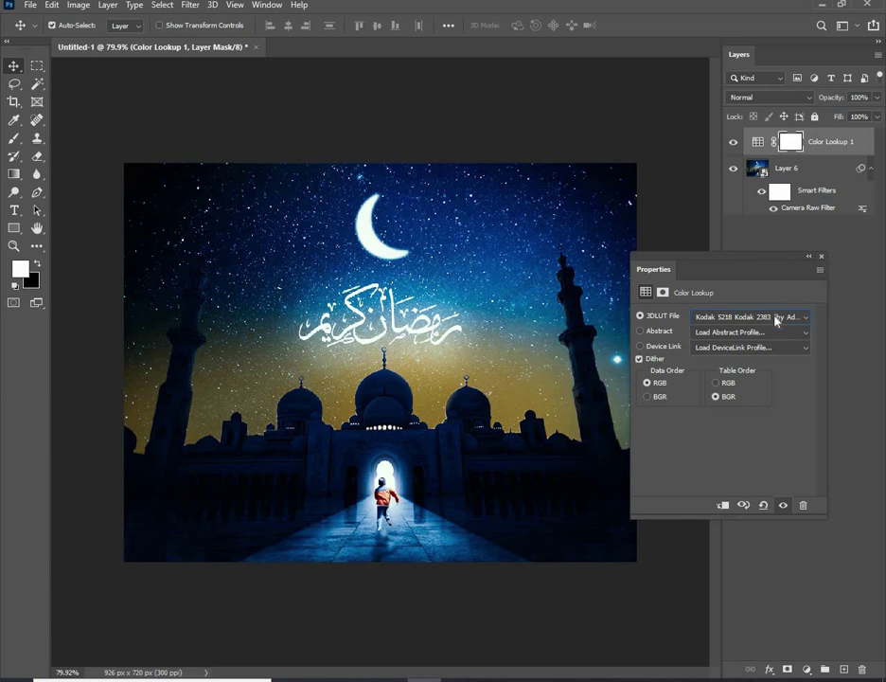
click(778, 317)
click(771, 282)
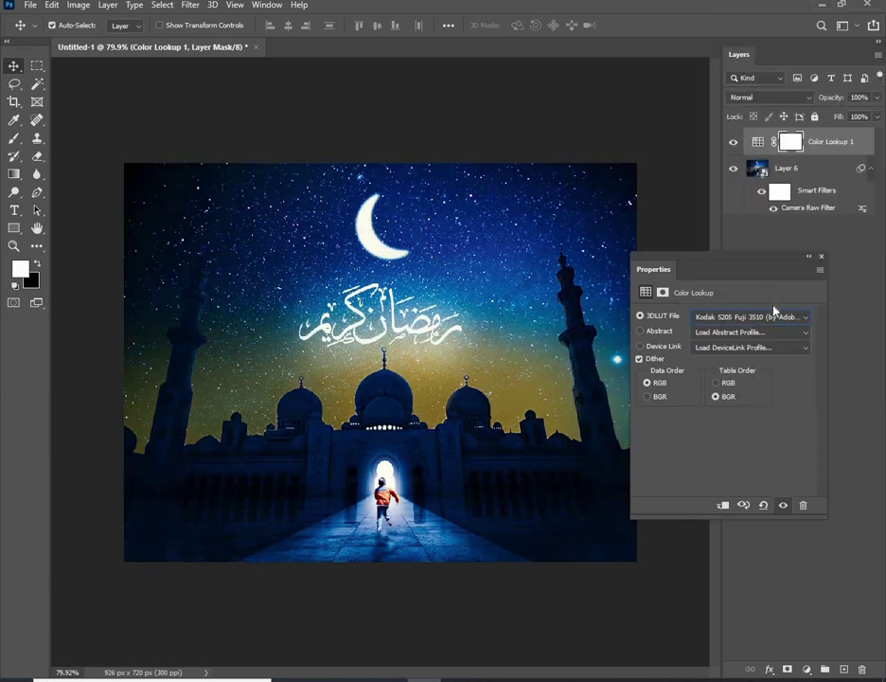
click(775, 317)
click(762, 307)
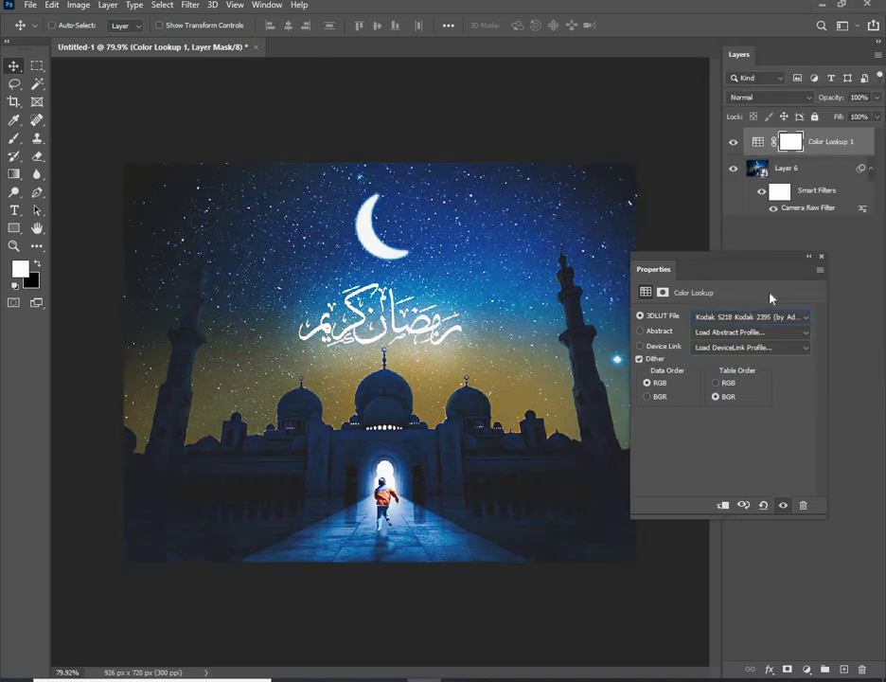
key(Delete)
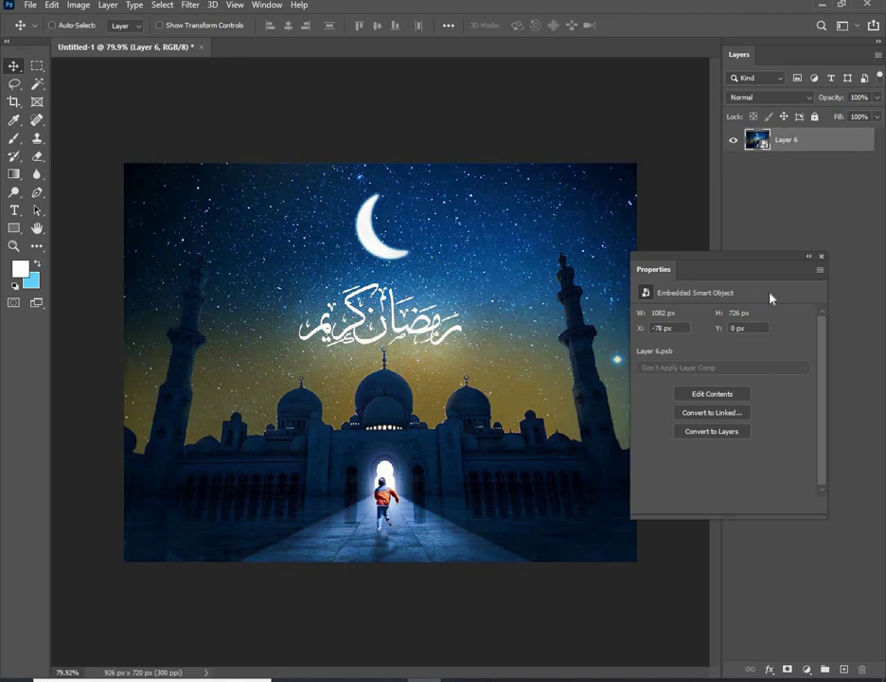
- Undo to the separate layers and convert Background through the top layer into smart object Layer 6
key(ctrl+z)
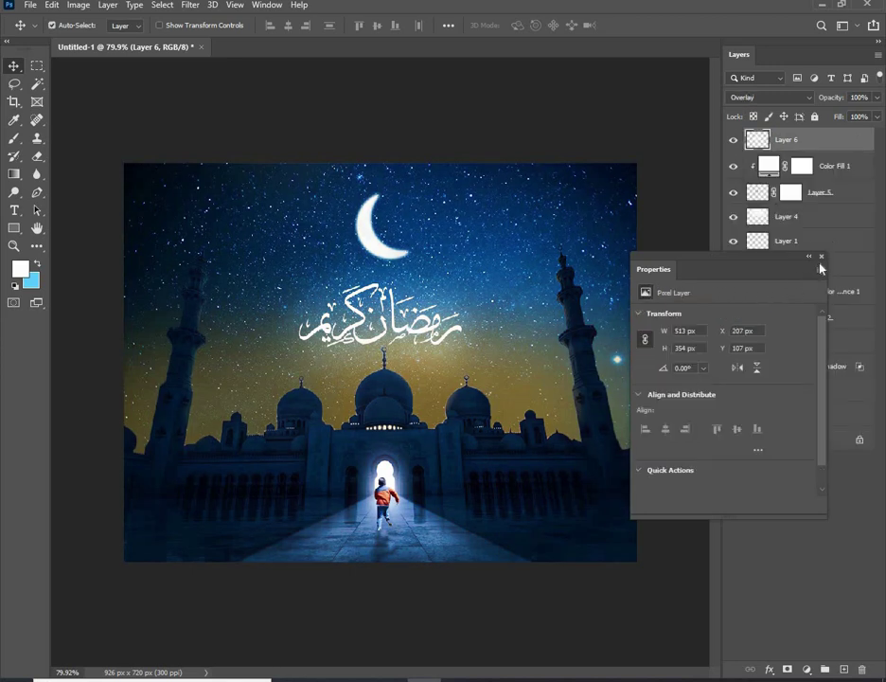
click(791, 438)
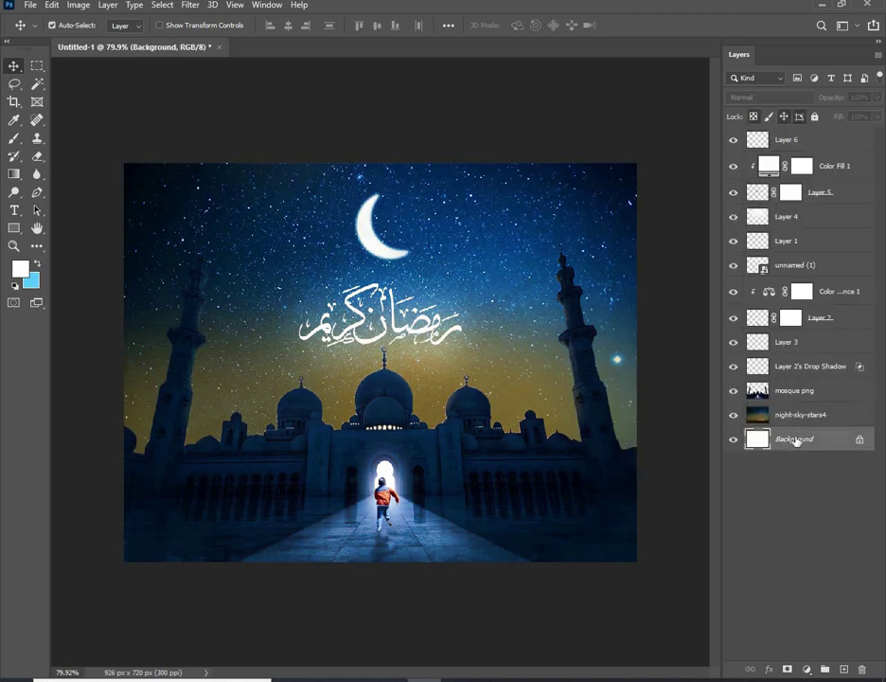
drag(807, 426, 831, 287)
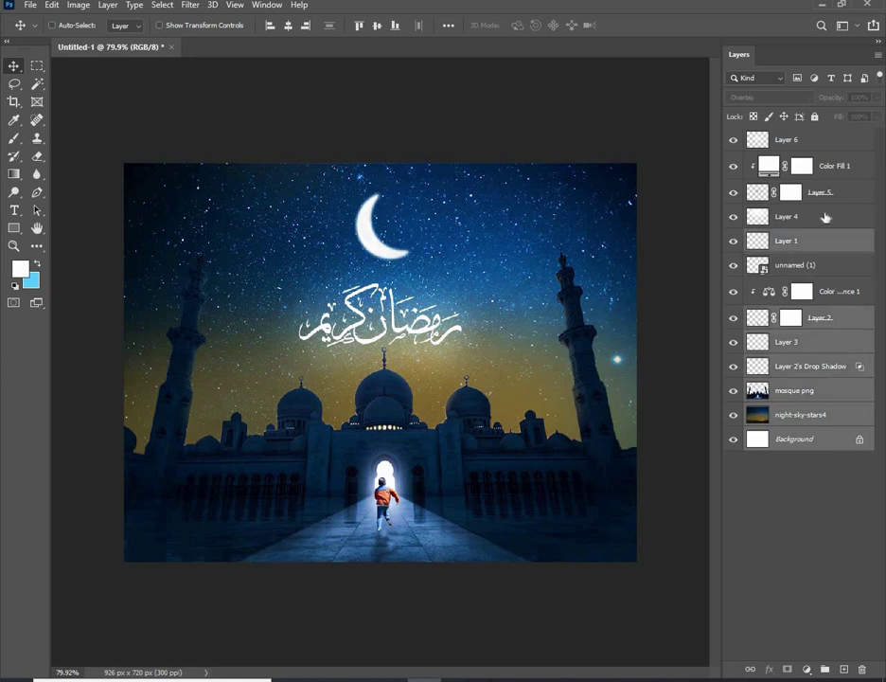
drag(831, 287, 816, 144)
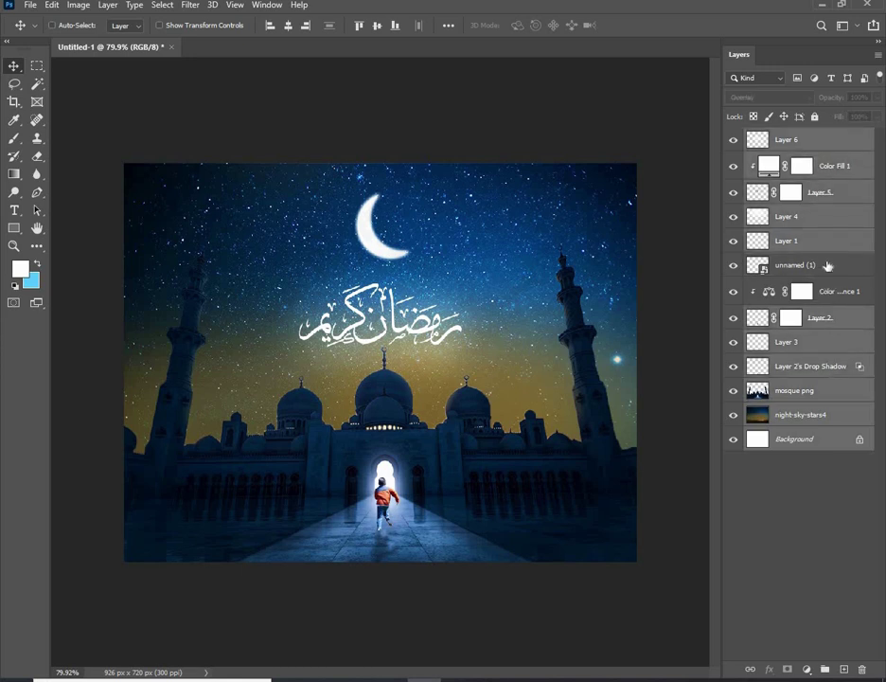
right_click(828, 267)
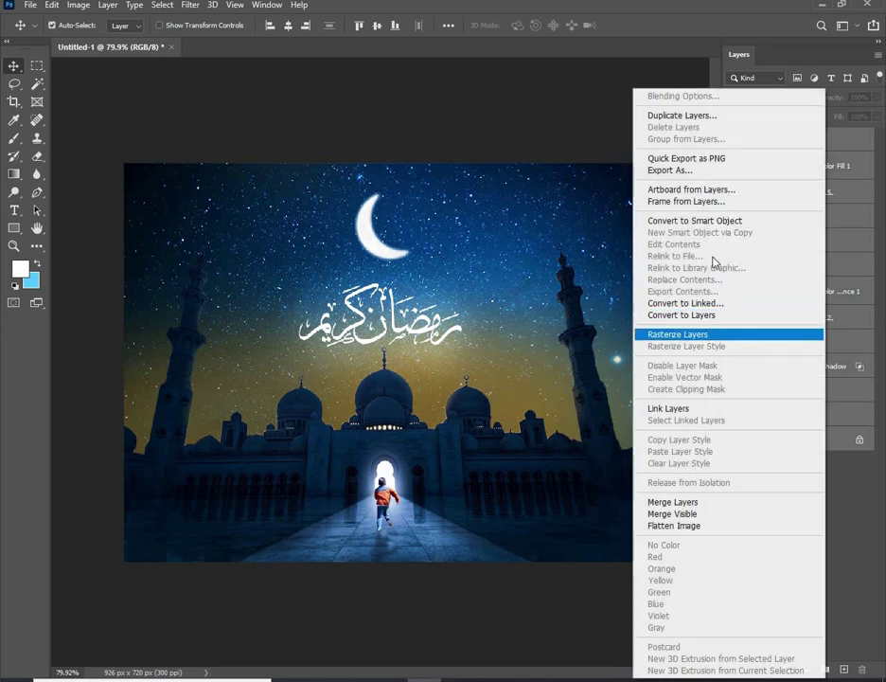
click(711, 221)
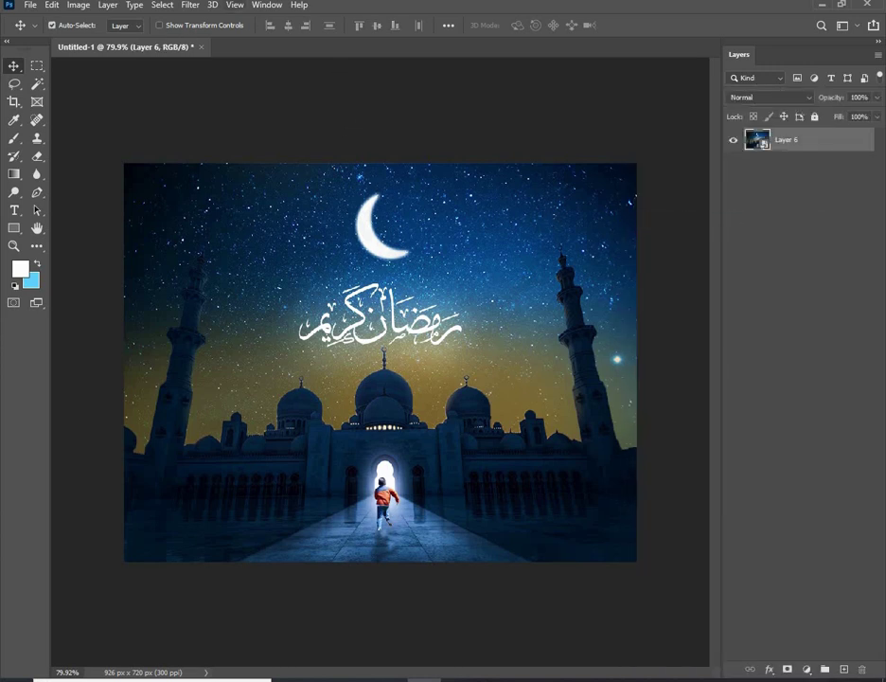
- Grade Layer 6 via Camera Raw Filter: Temperature -10, Contrast +17, Clarity +20, Blacks -9
click(193, 7)
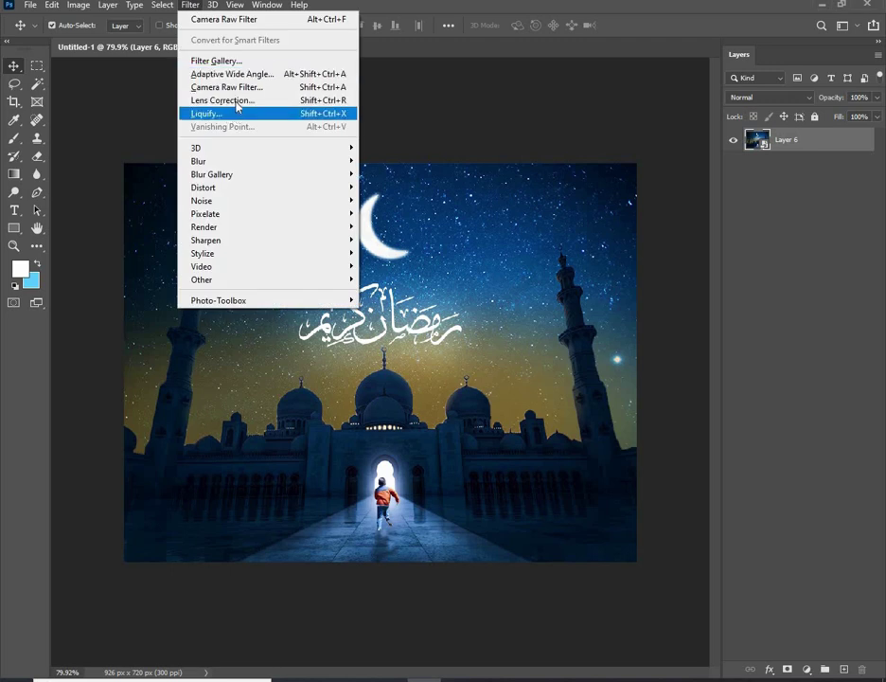
click(242, 85)
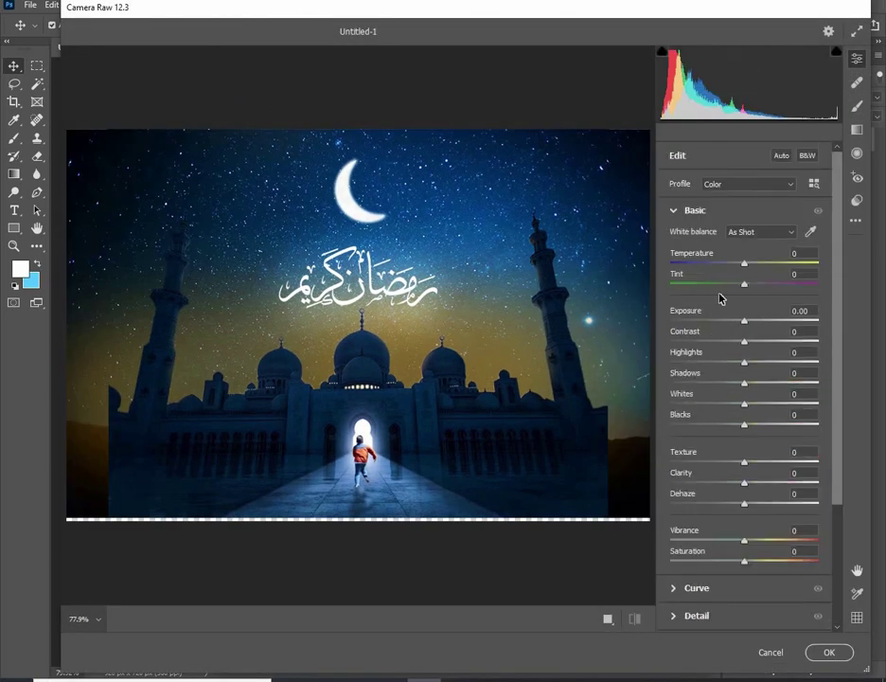
click(738, 264)
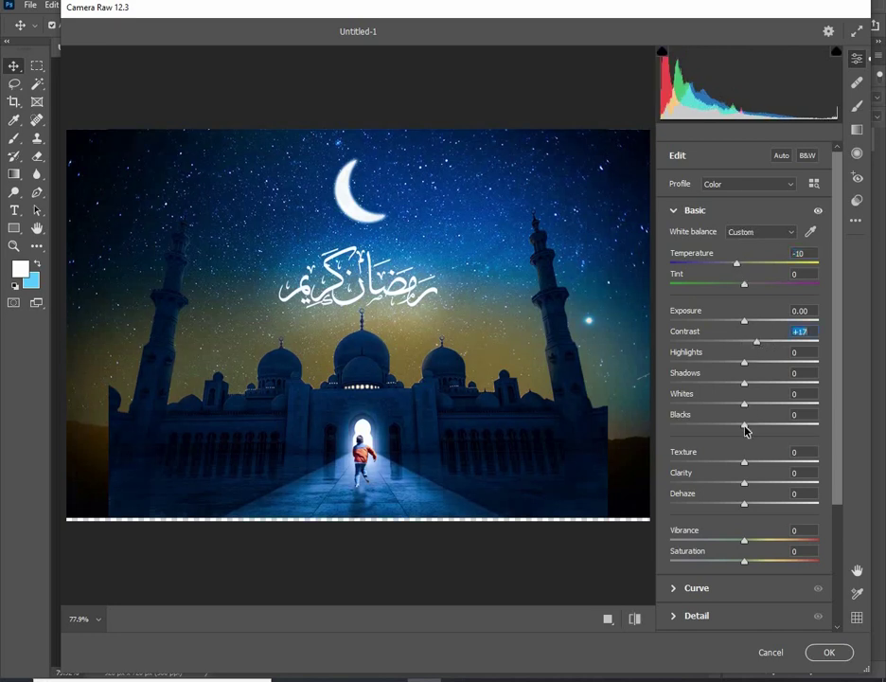
click(756, 482)
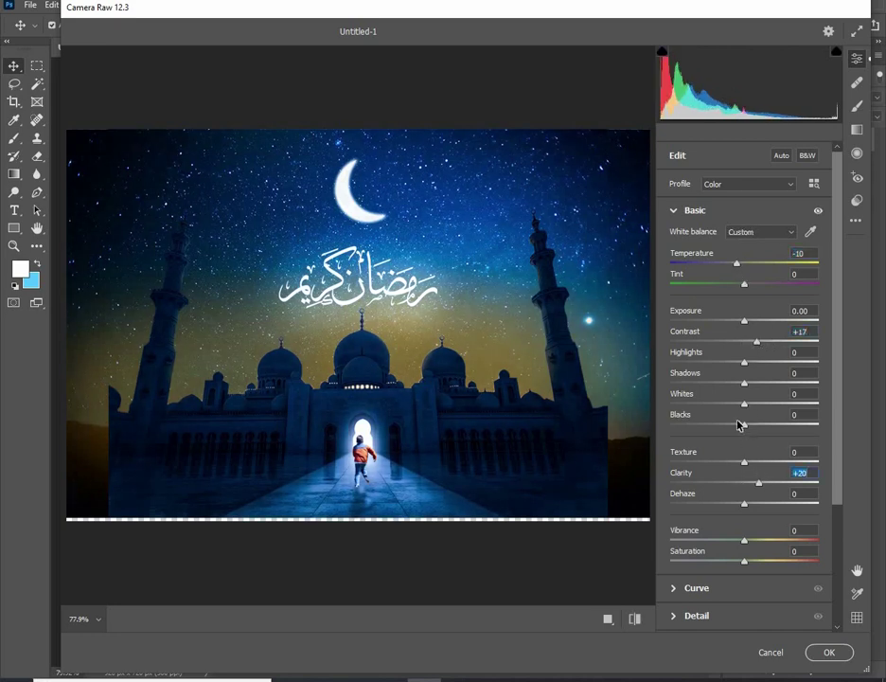
click(738, 425)
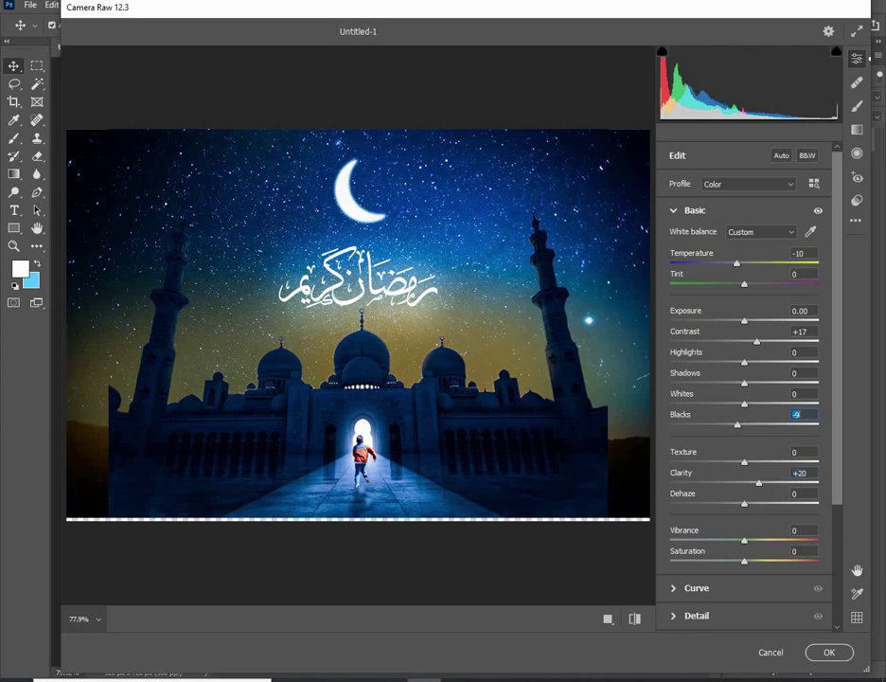
click(830, 652)
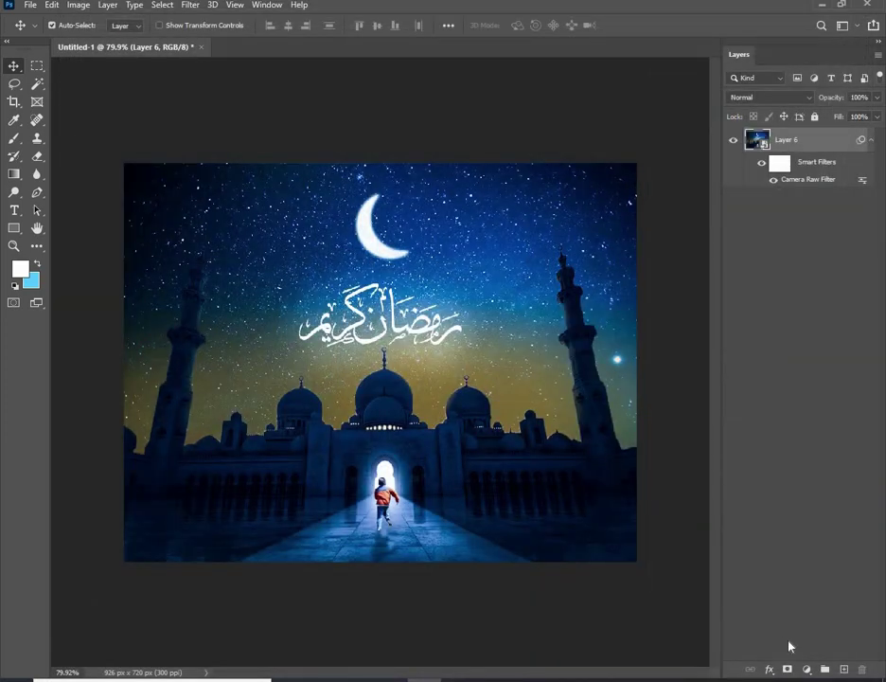
- Add a Color Lookup adjustment layer using the TensionGreen.3DL preset
click(806, 669)
click(811, 590)
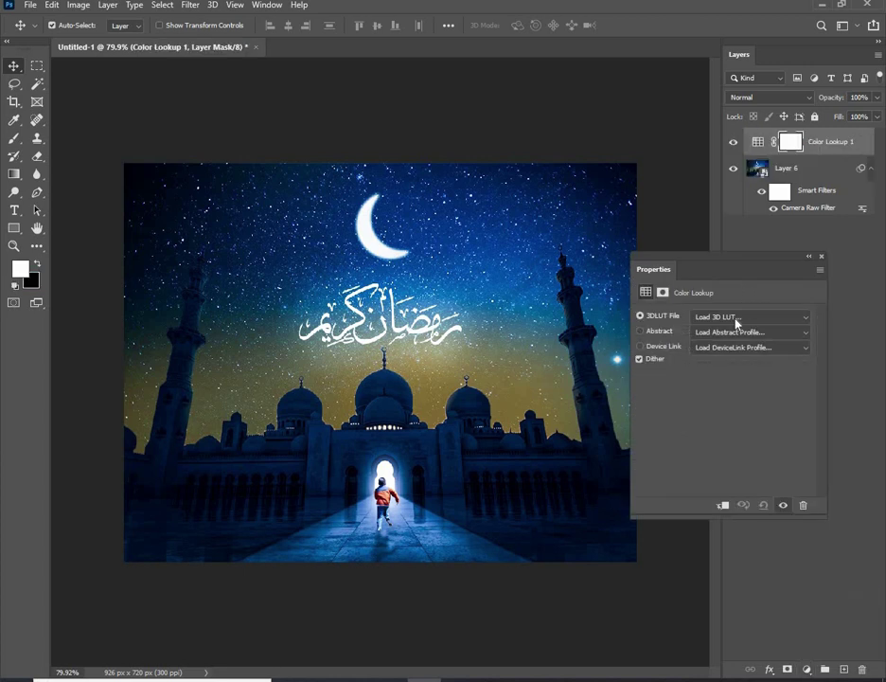
click(751, 314)
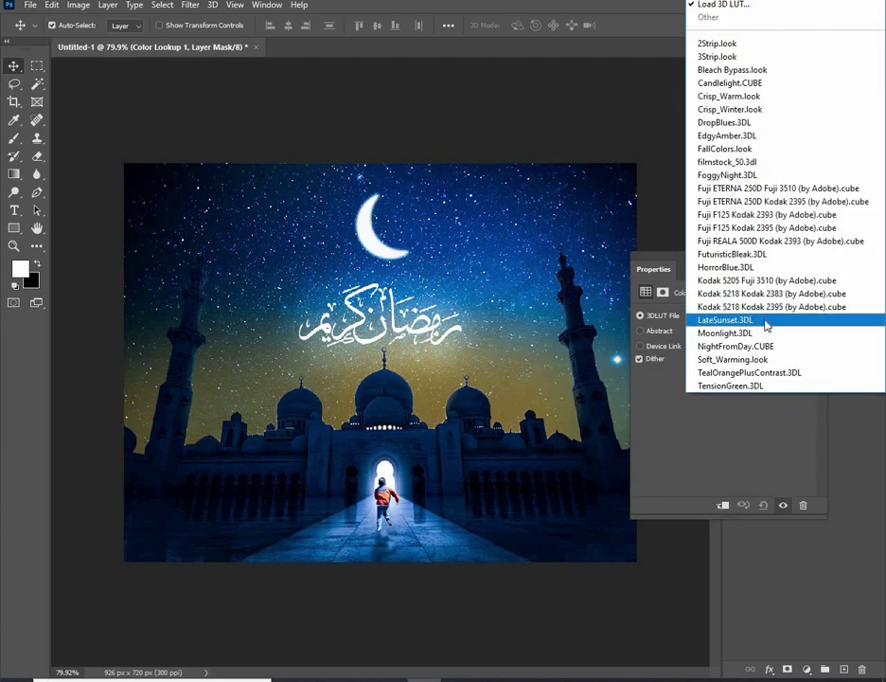
click(754, 386)
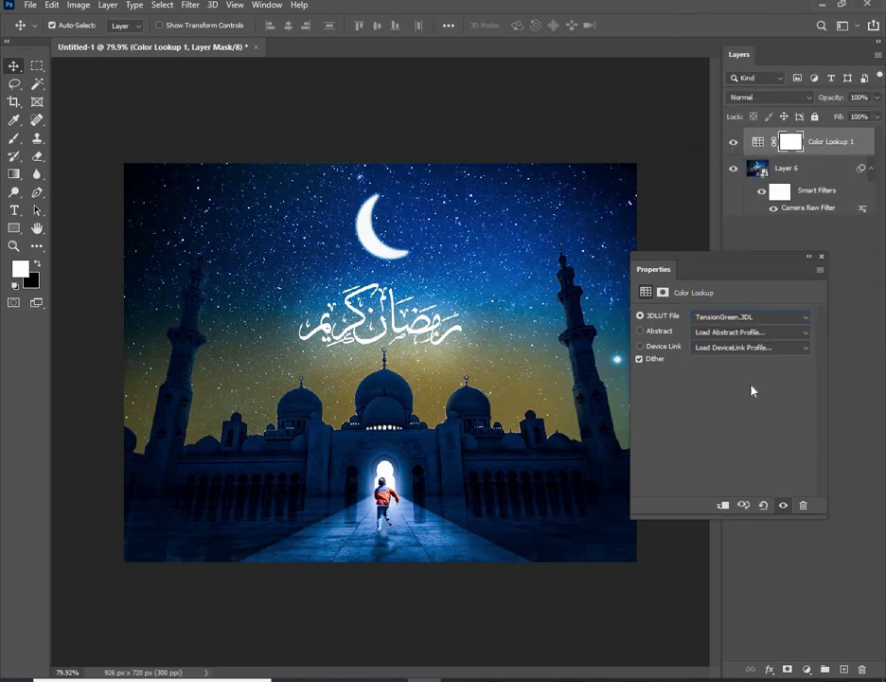
click(821, 256)
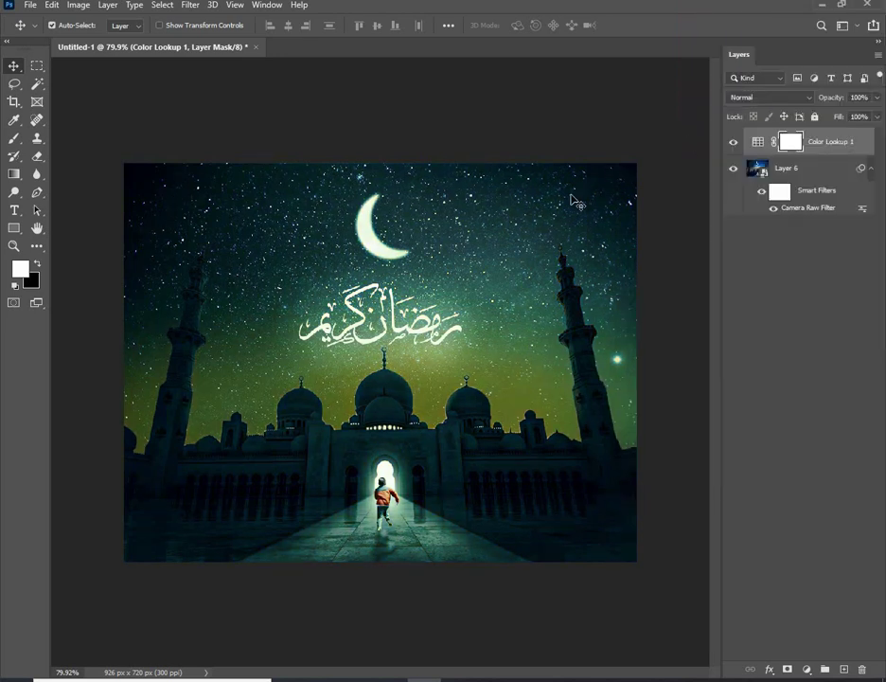
- Lower the Color Lookup layer's opacity to about 68%
scroll(431, 400, up, 1)
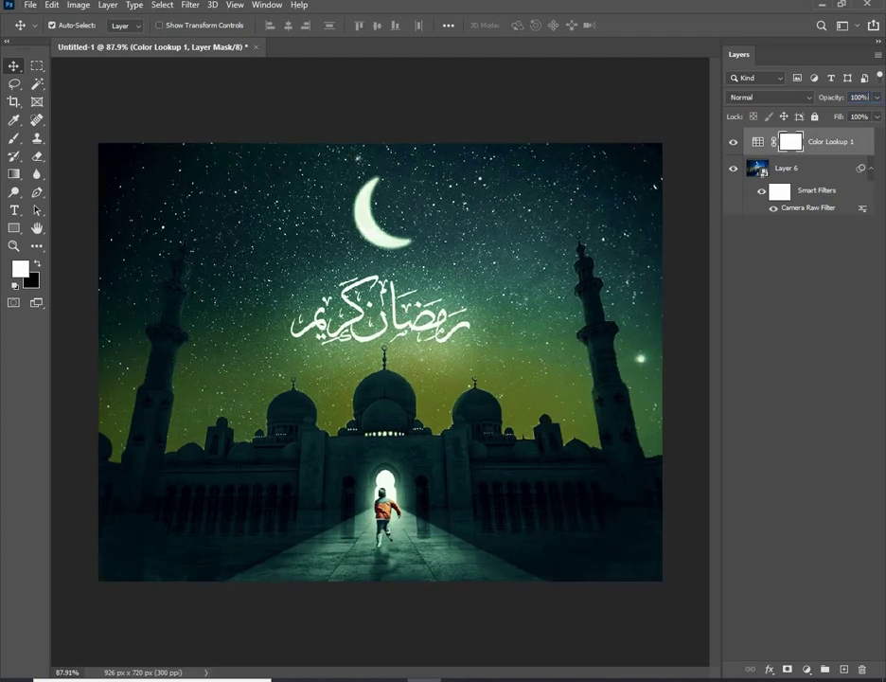
text(95)
key(Return)
key(Down)
key(Down)
key(Down)
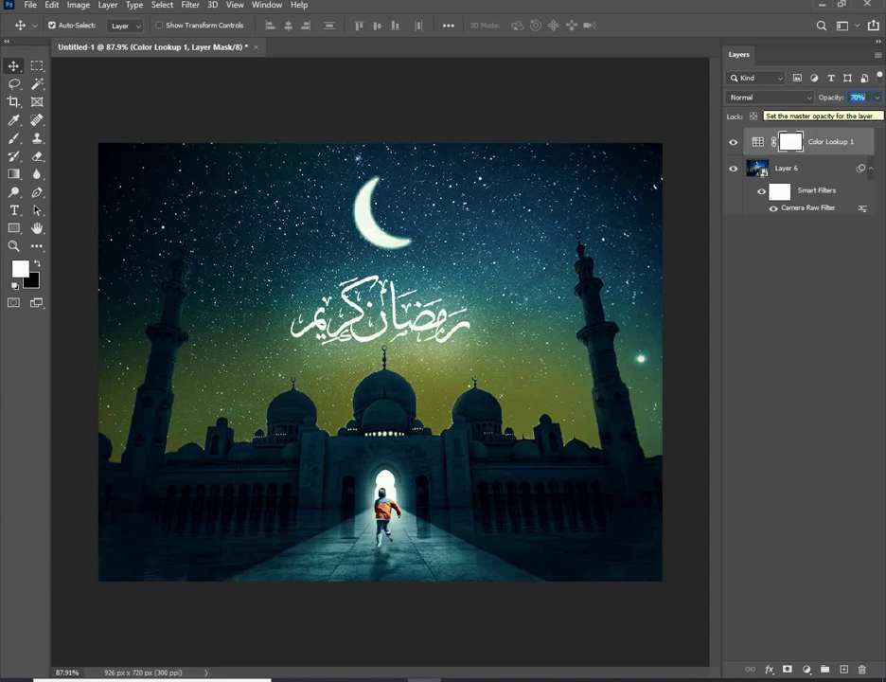
key(Down)
key(Down)
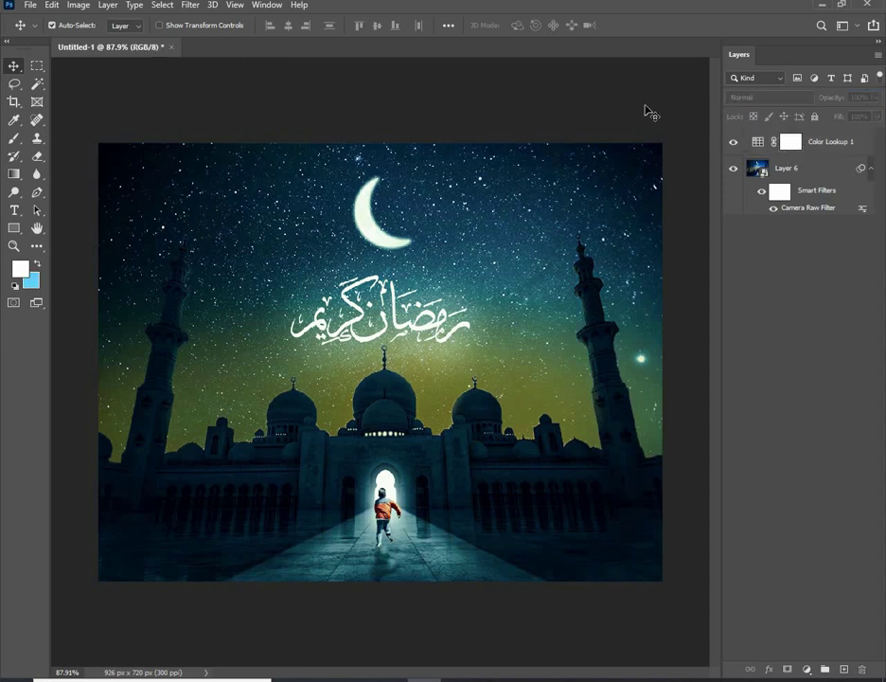
drag(340, 247, 453, 278)
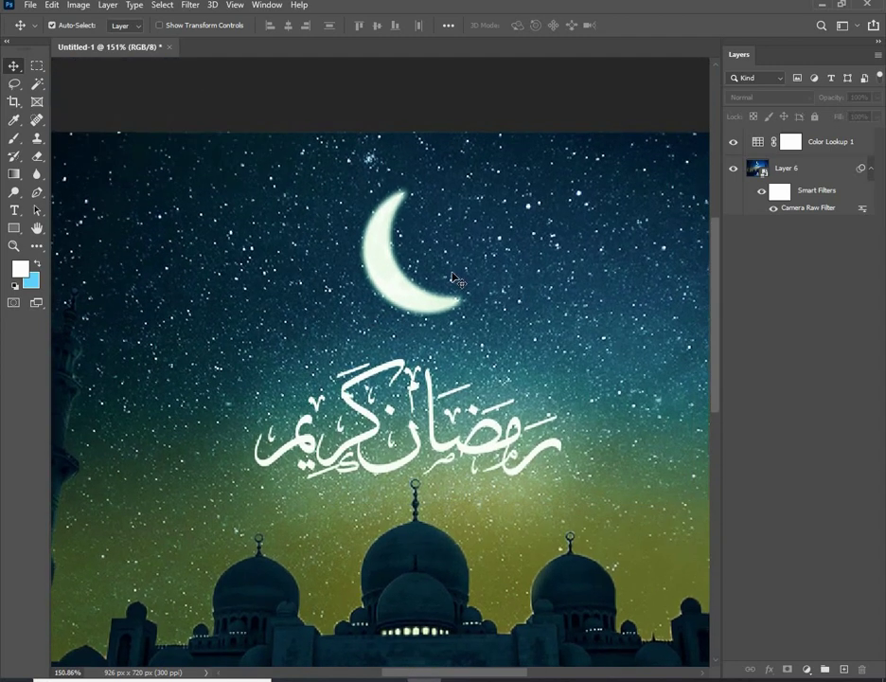
click(757, 169)
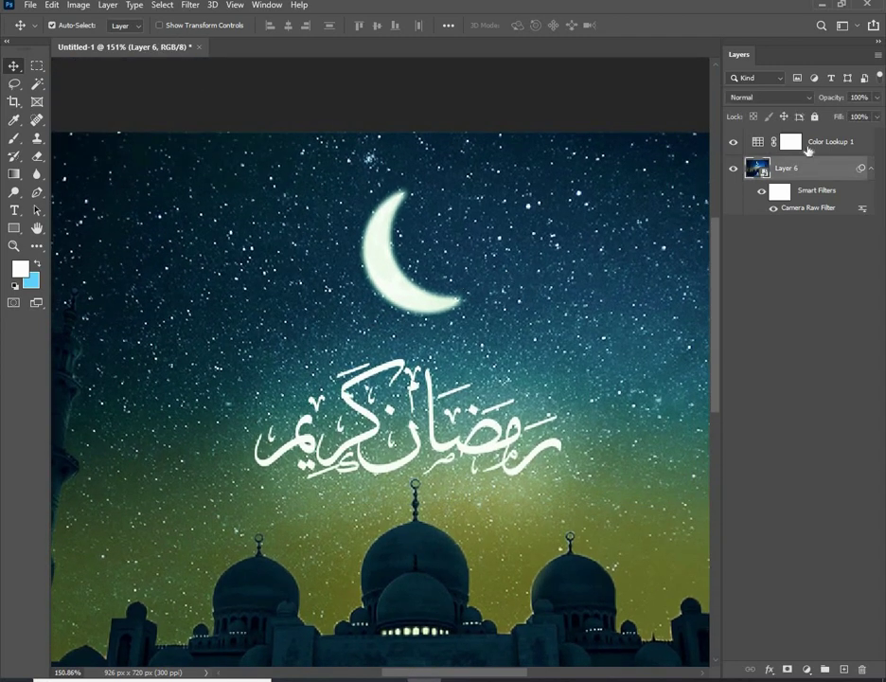
click(791, 143)
click(40, 155)
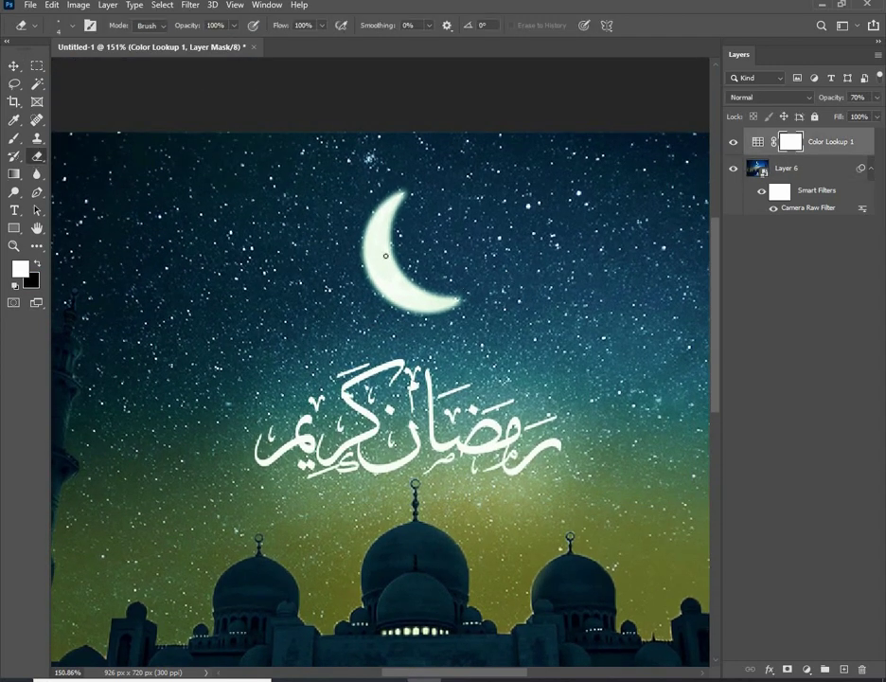
key(bracketright)
key(bracketright)
key(bracketright)
key(bracketright)
drag(389, 204, 381, 221)
key(ctrl+z)
click(14, 65)
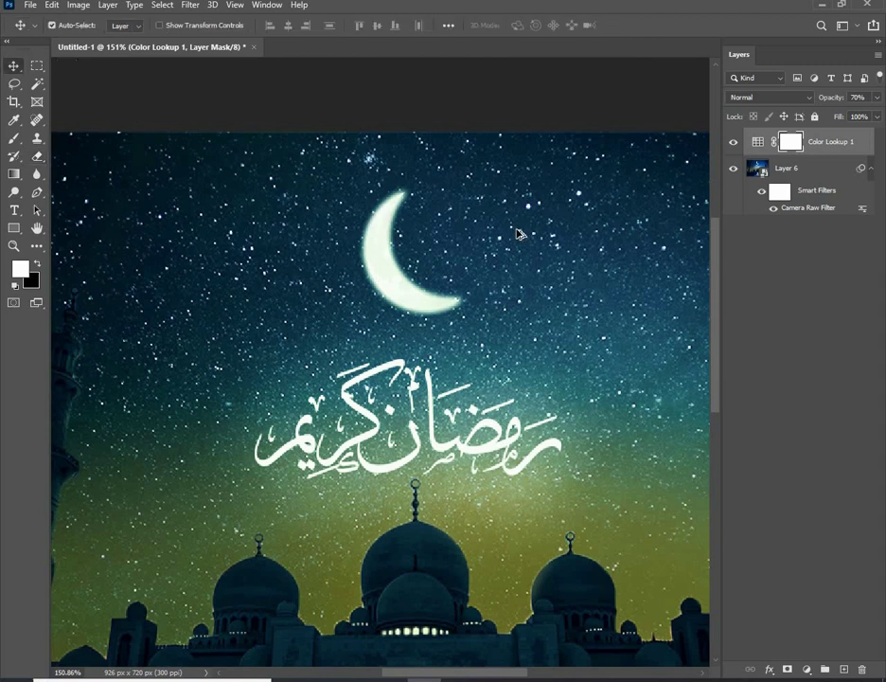
scroll(521, 234, down, 5)
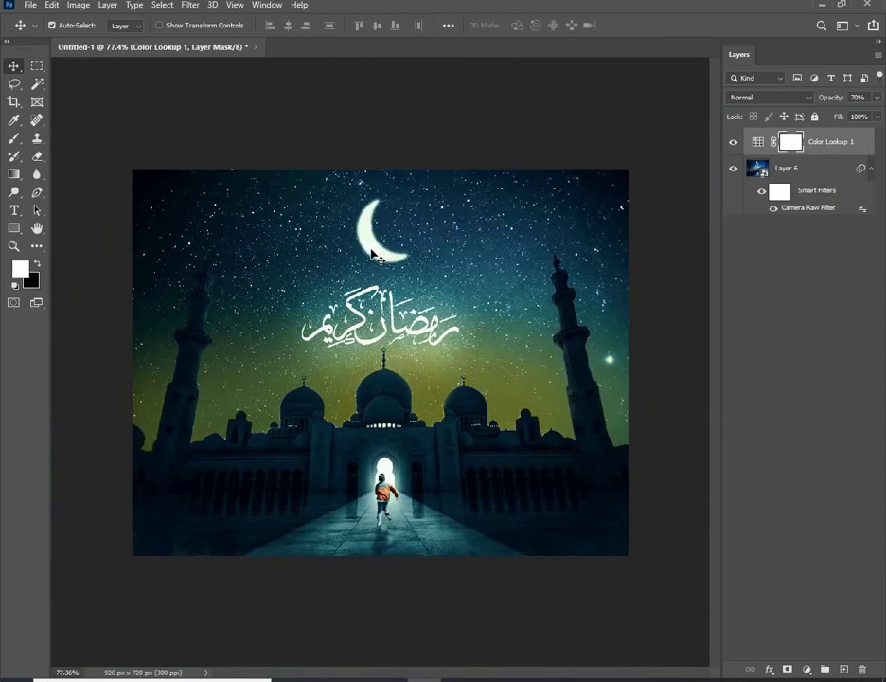
scroll(374, 251, up, 1)
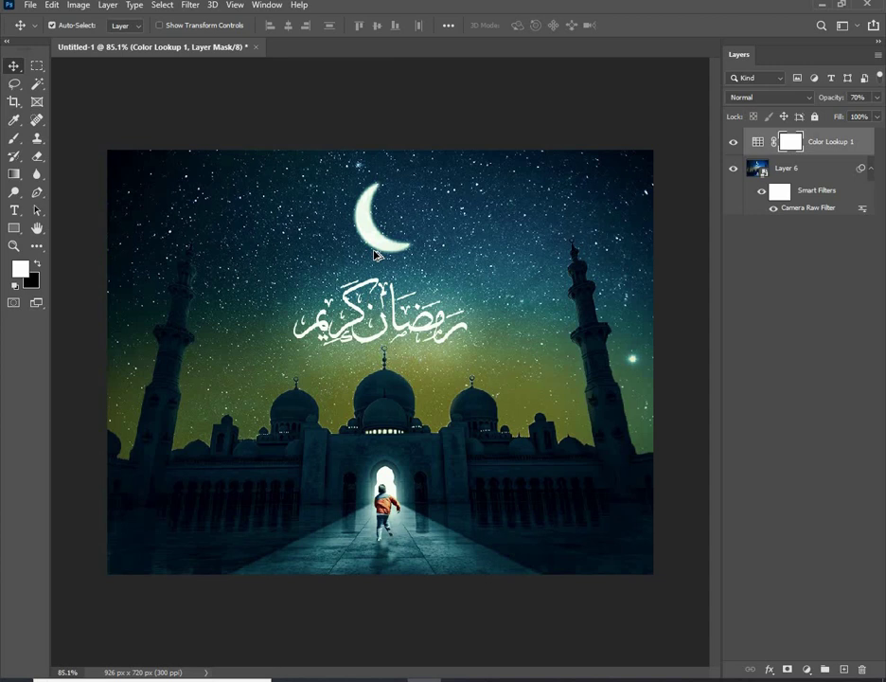
scroll(374, 253, down, 1)
scroll(374, 253, up, 1)
- Select Layer 6 with the Eraser and accept rasterizing it, removing its smart filters
click(425, 356)
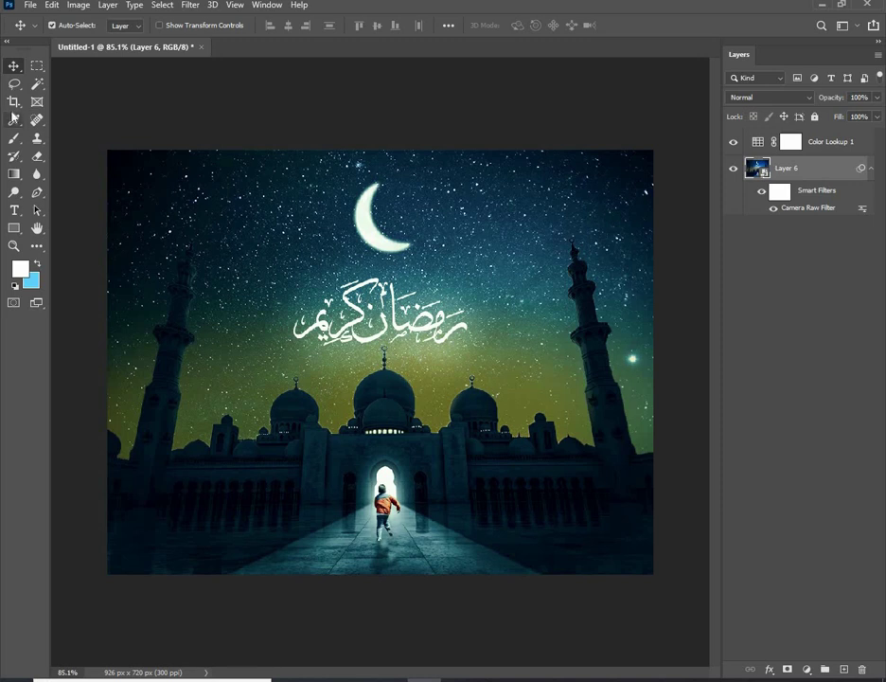
key(e)
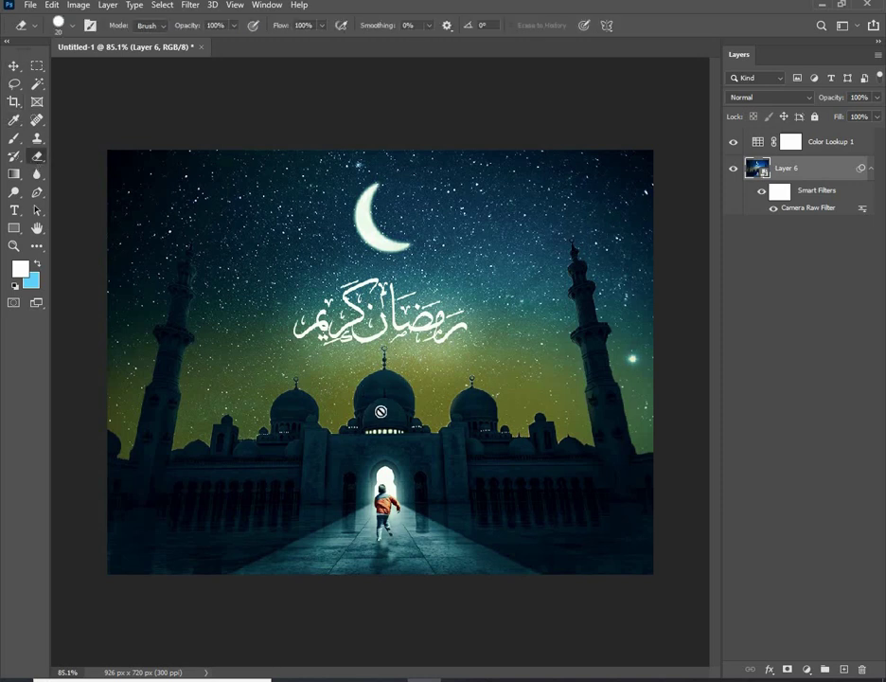
click(381, 411)
click(420, 264)
scroll(387, 438, up, 1)
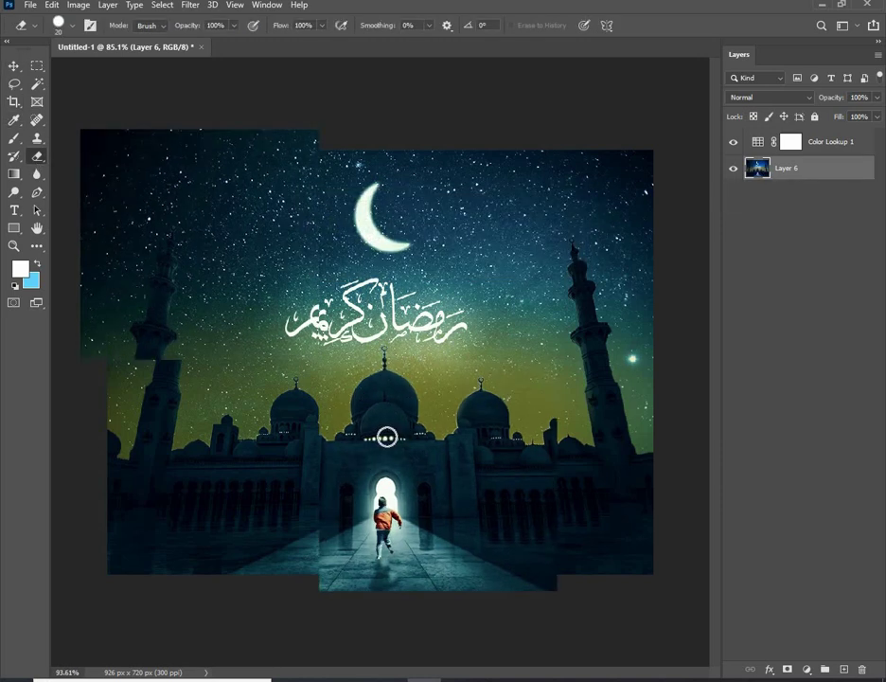
scroll(380, 431, up, 10)
scroll(379, 431, up, 2)
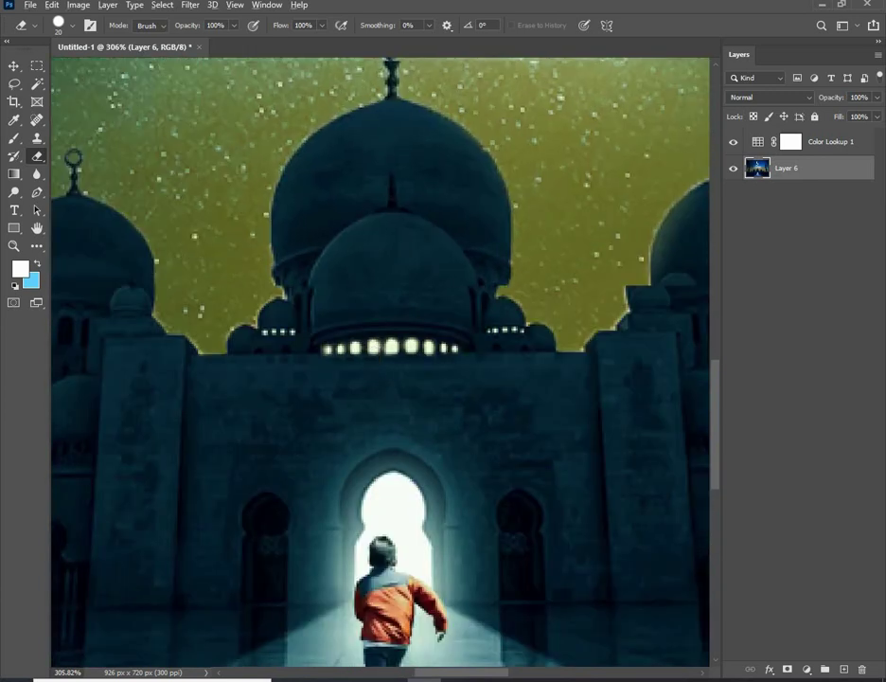
scroll(380, 370, up, 6)
- Test-erase a lit dome window with a size 5 eraser, then undo it
key(bracketleft)
key(bracketleft)
key(bracketleft)
key(bracketleft)
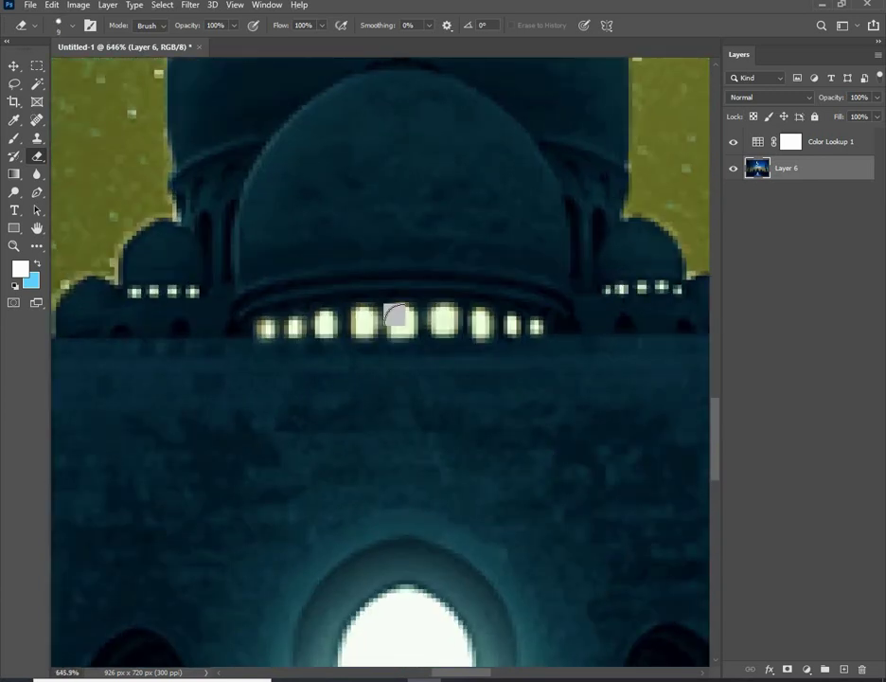
key(bracketleft)
key(bracketleft)
key(bracketleft)
drag(403, 319, 403, 325)
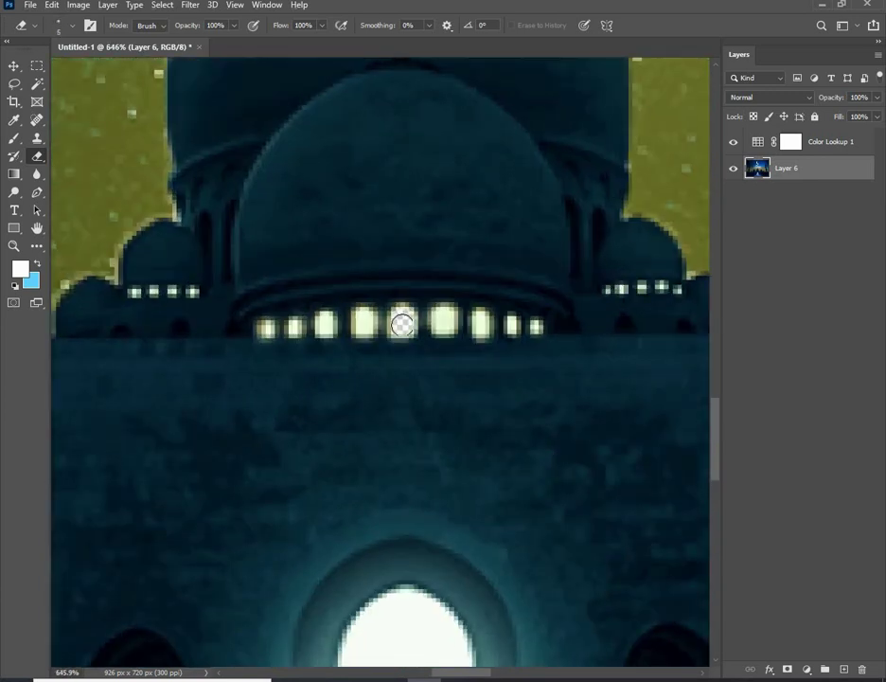
key(ctrl+z)
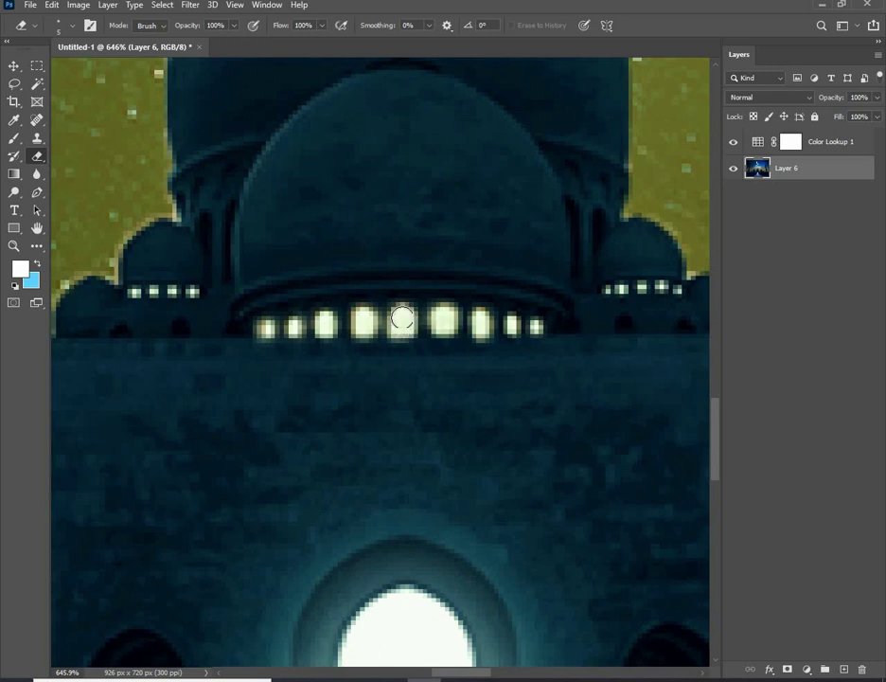
scroll(403, 319, down, 2)
scroll(388, 355, down, 2)
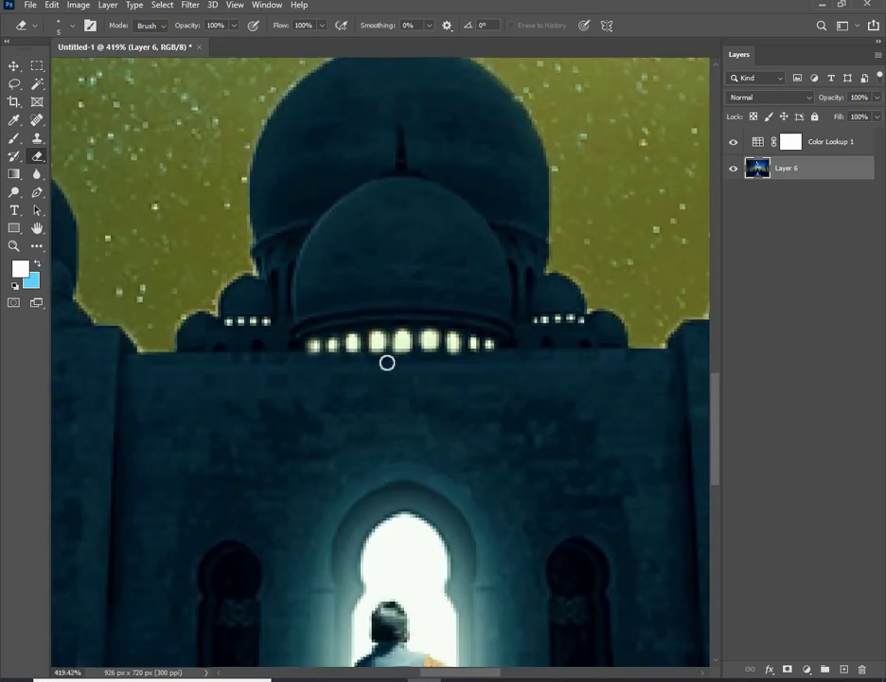
- Select the Brush tool and set the foreground colour to gold cf9700
click(14, 139)
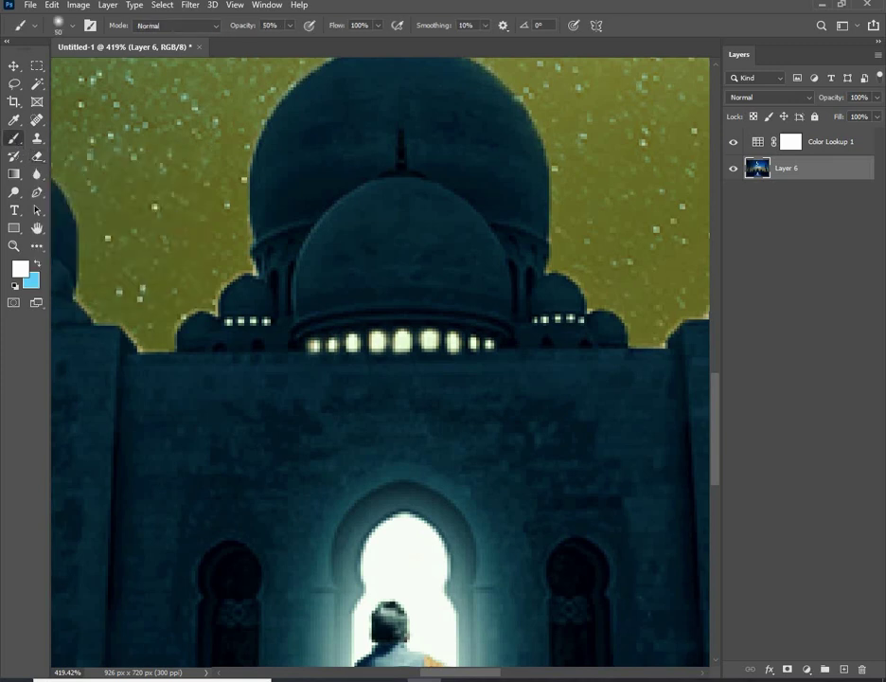
key(i)
click(20, 269)
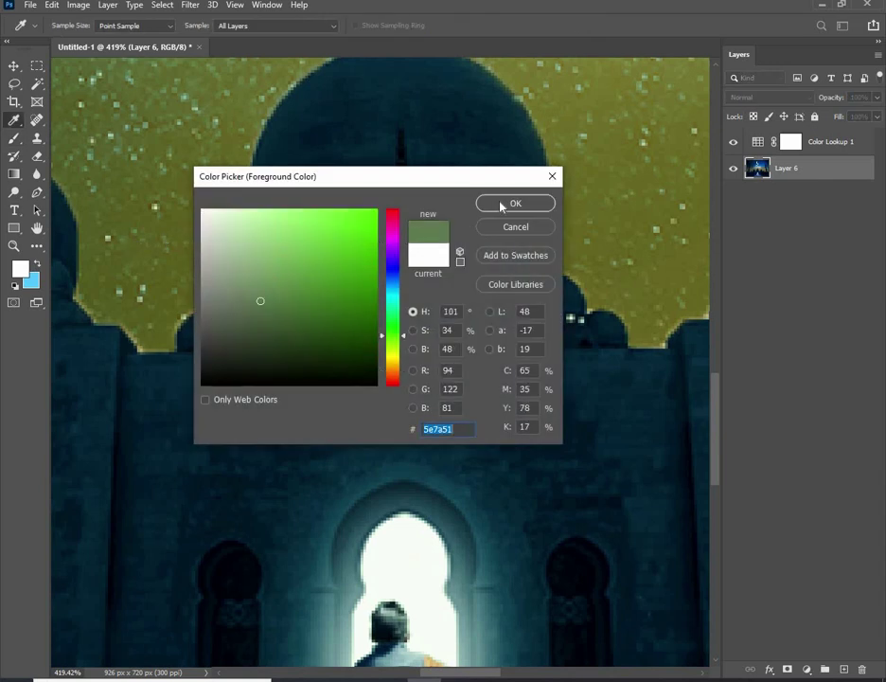
drag(381, 335, 388, 359)
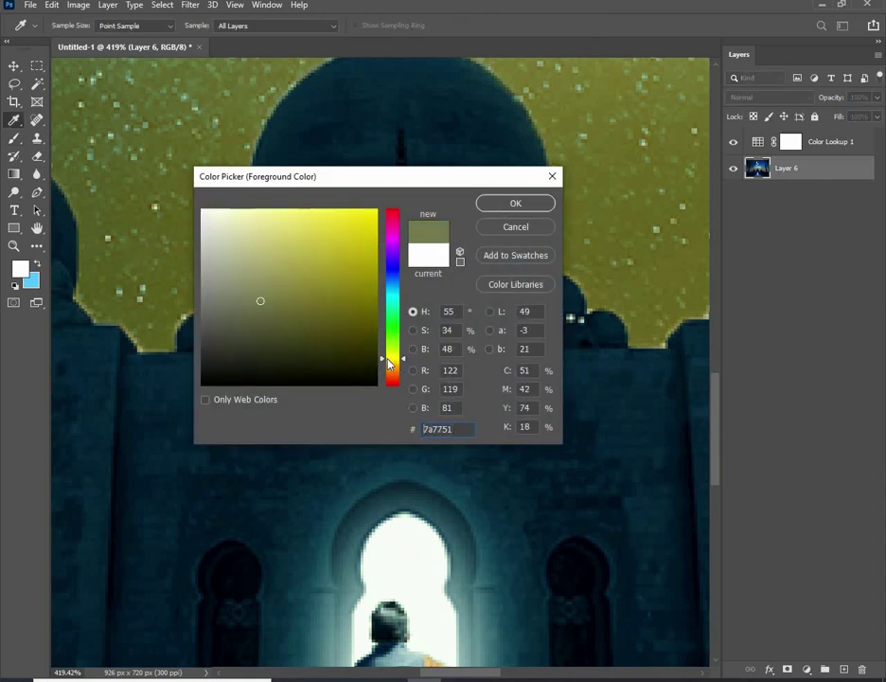
drag(375, 217, 376, 285)
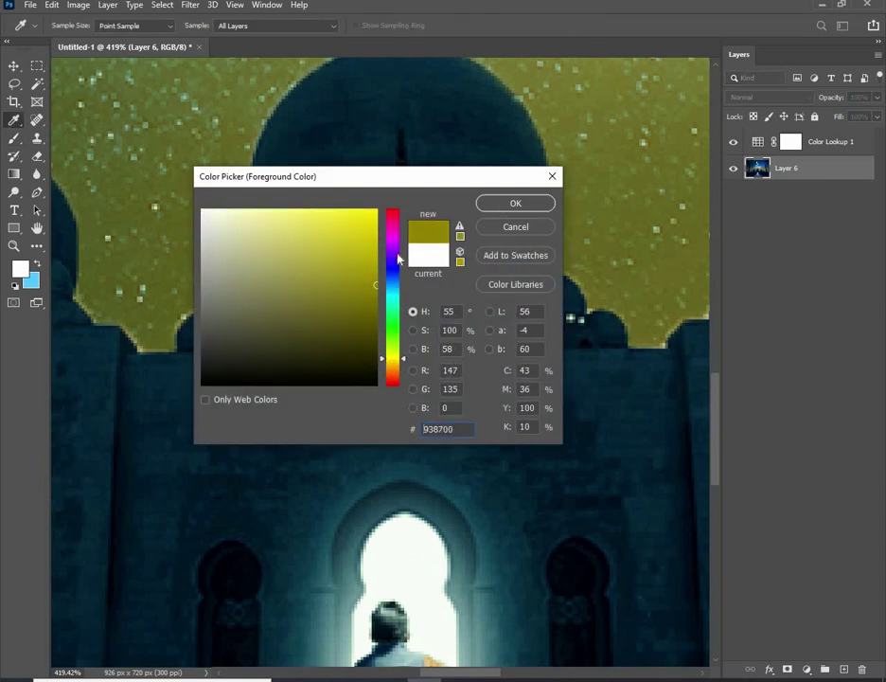
drag(394, 358, 394, 371)
drag(367, 262, 376, 242)
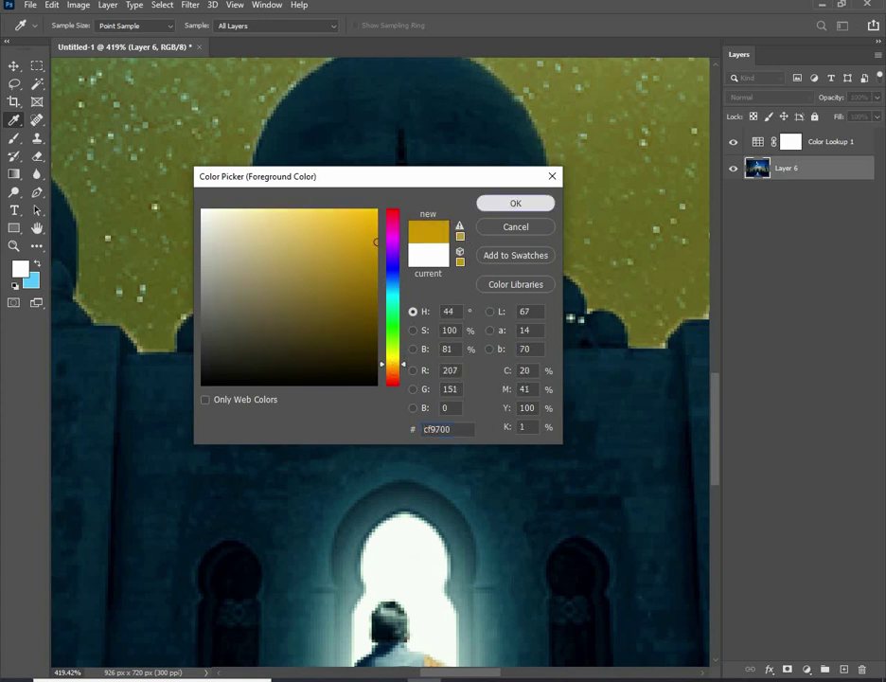
click(516, 203)
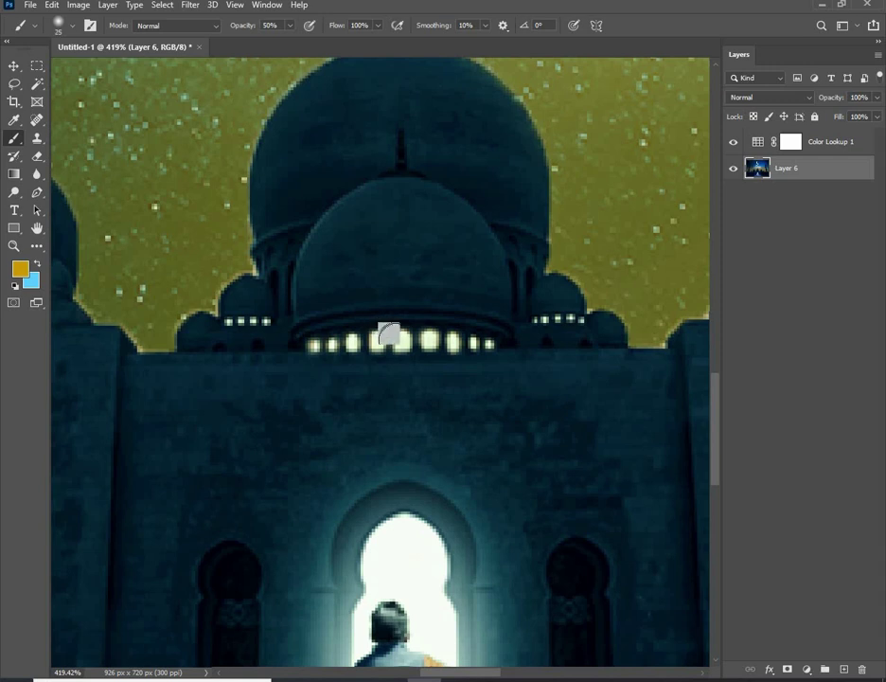
- Paint gold over the central dome windows and the left row of dome lights with a small brush
key(bracketleft)
key(bracketleft)
key(bracketleft)
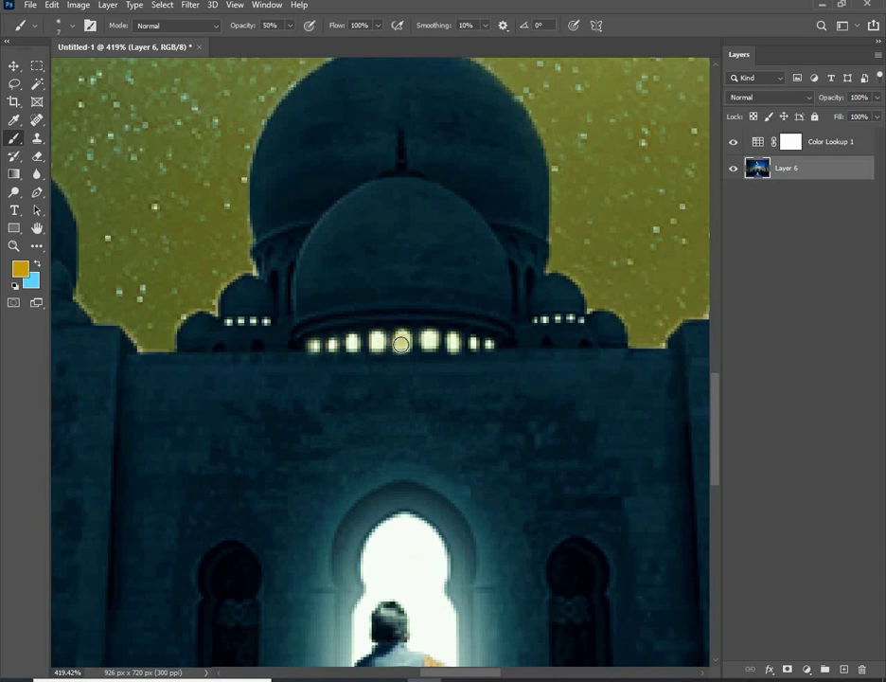
click(402, 341)
click(430, 338)
click(453, 339)
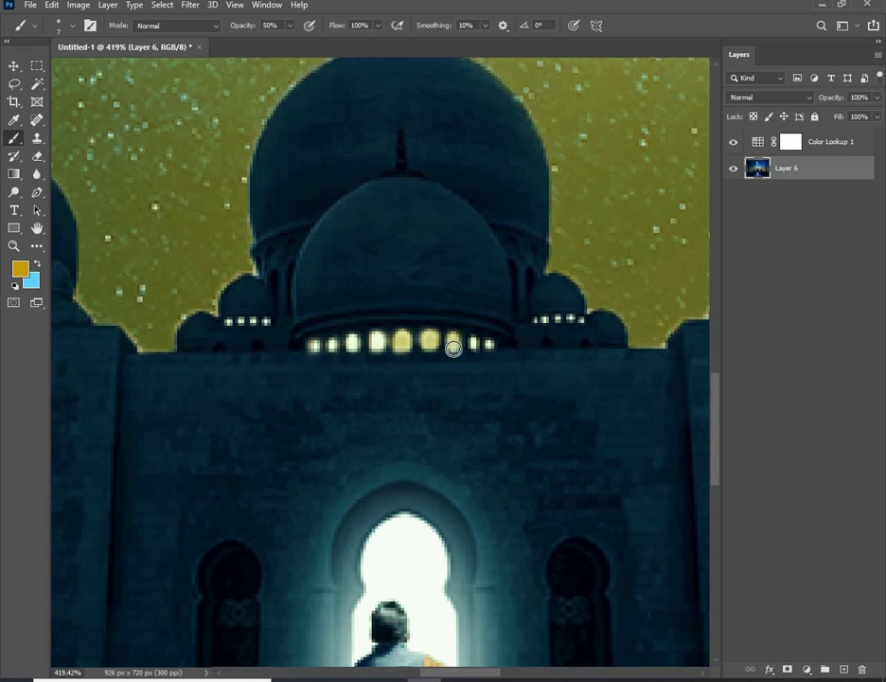
click(473, 345)
key(bracketright)
key(bracketright)
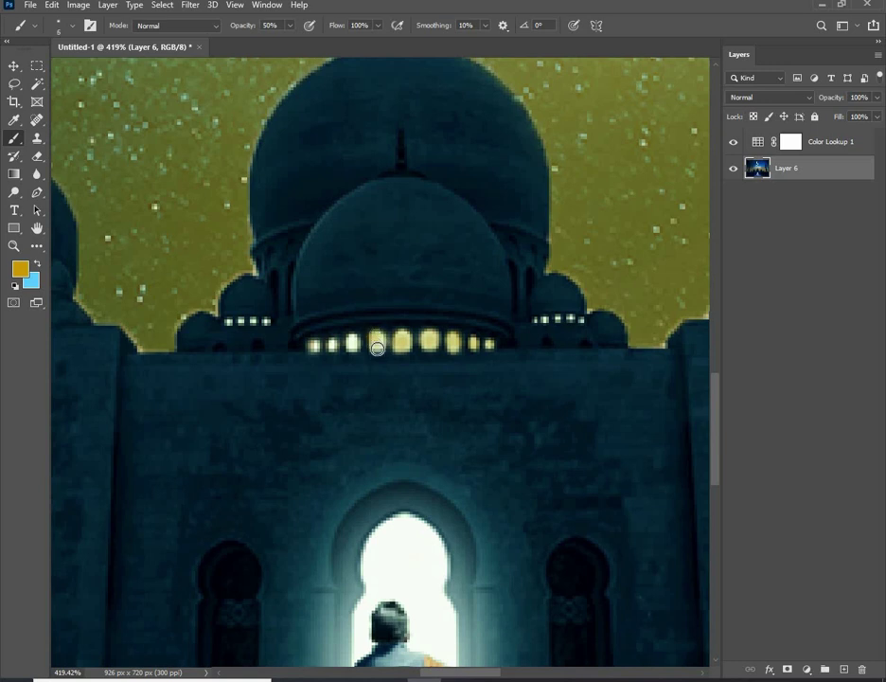
click(376, 343)
key(bracketright)
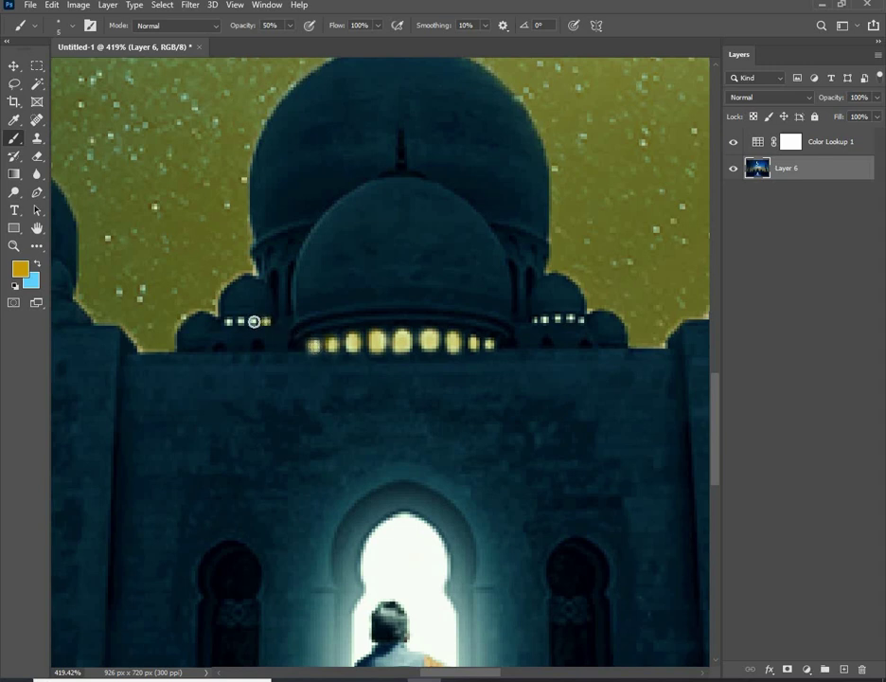
click(229, 321)
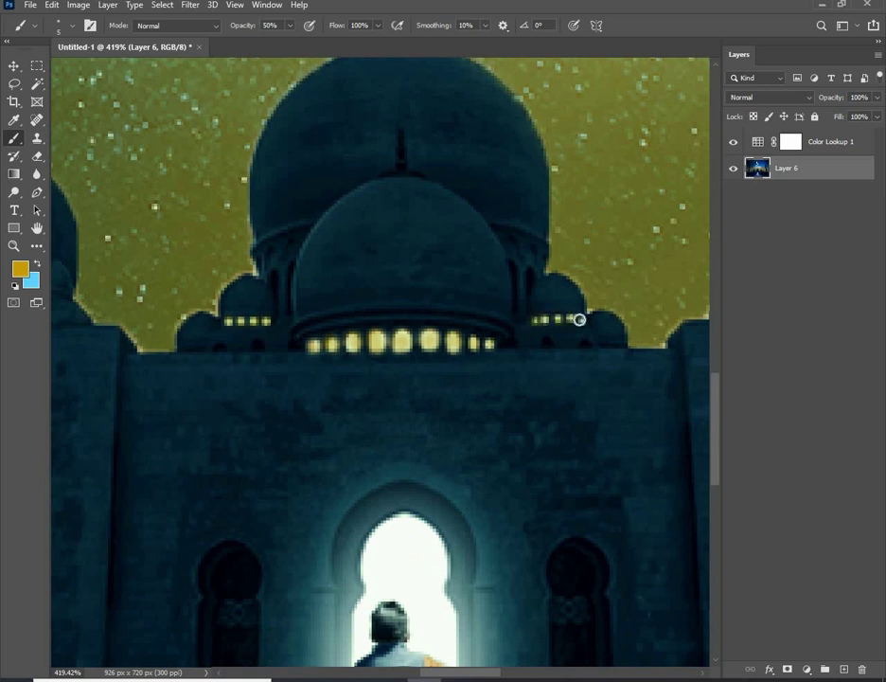
scroll(427, 325, down, 3)
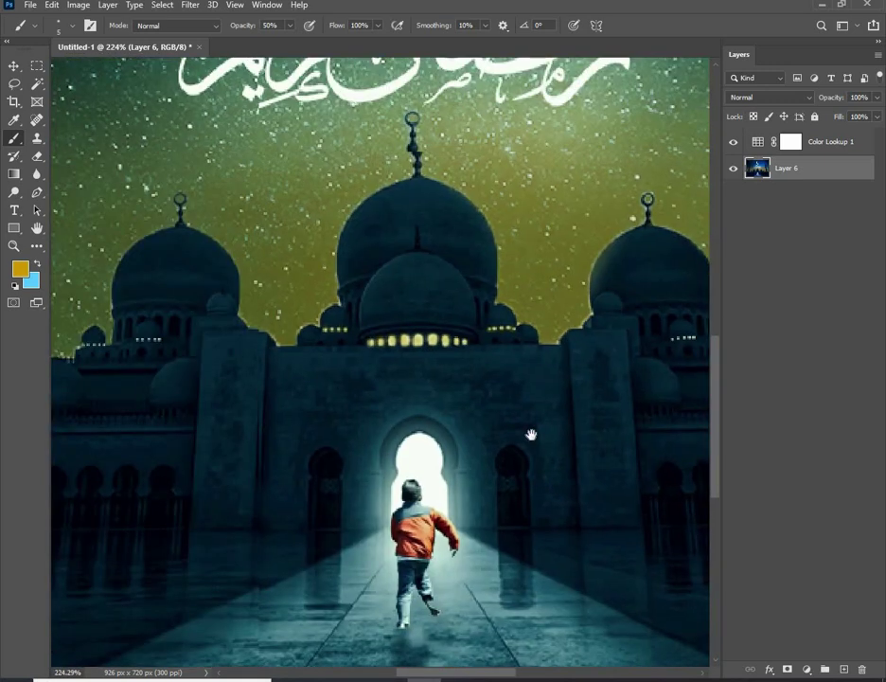
scroll(406, 409, down, 1)
scroll(401, 404, down, 1)
scroll(413, 530, down, 2)
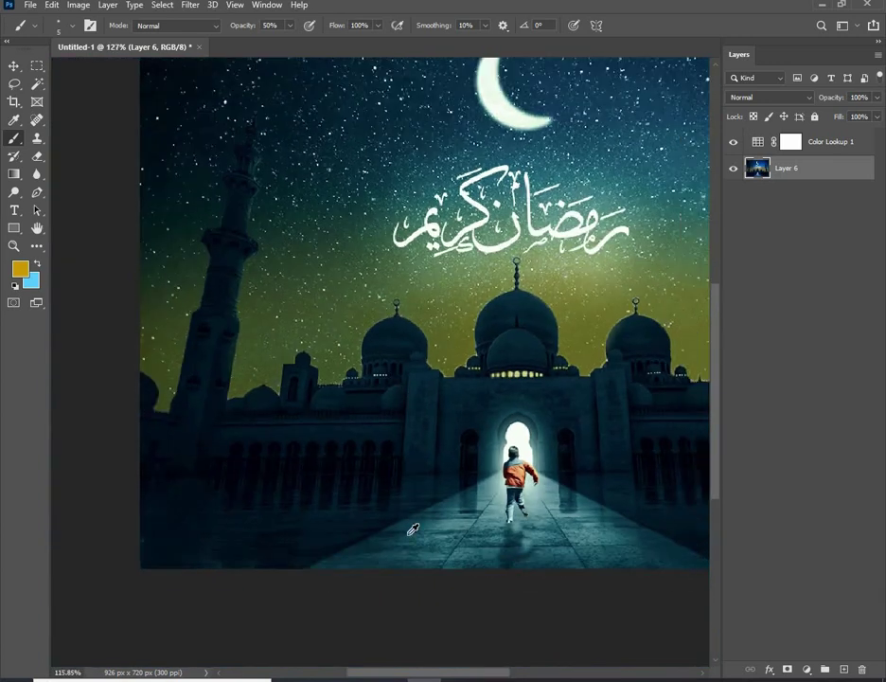
scroll(413, 530, down, 1)
scroll(413, 461, down, 1)
scroll(414, 461, up, 1)
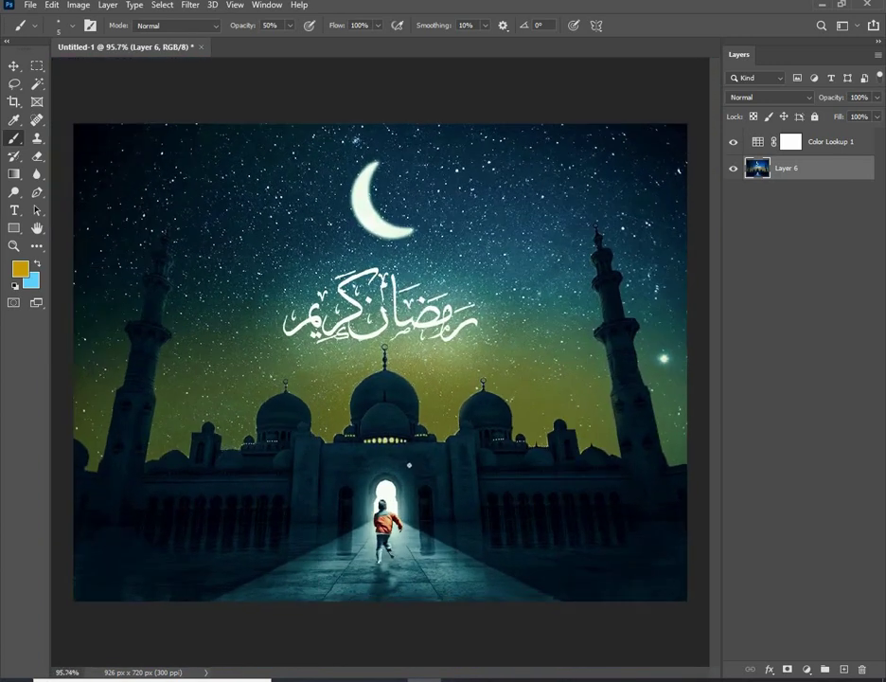
scroll(284, 284, down, 1)
click(17, 68)
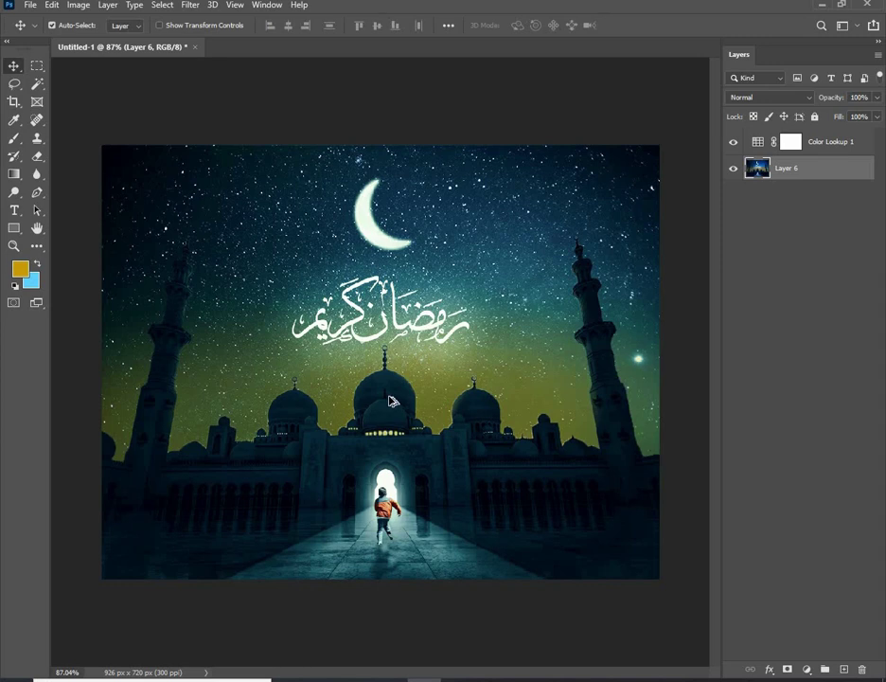
scroll(393, 402, down, 1)
scroll(393, 402, up, 1)
scroll(393, 401, down, 1)
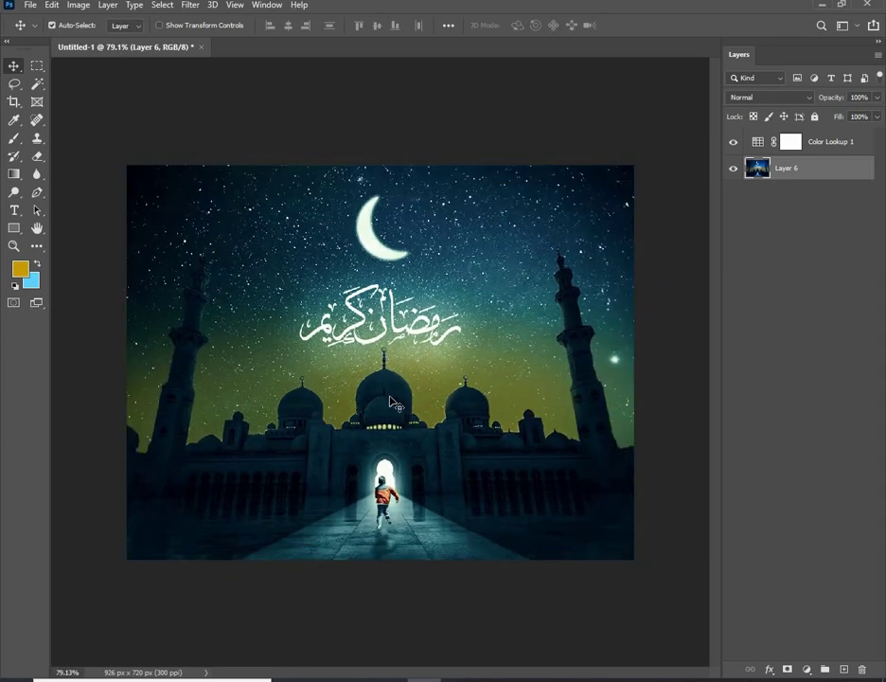